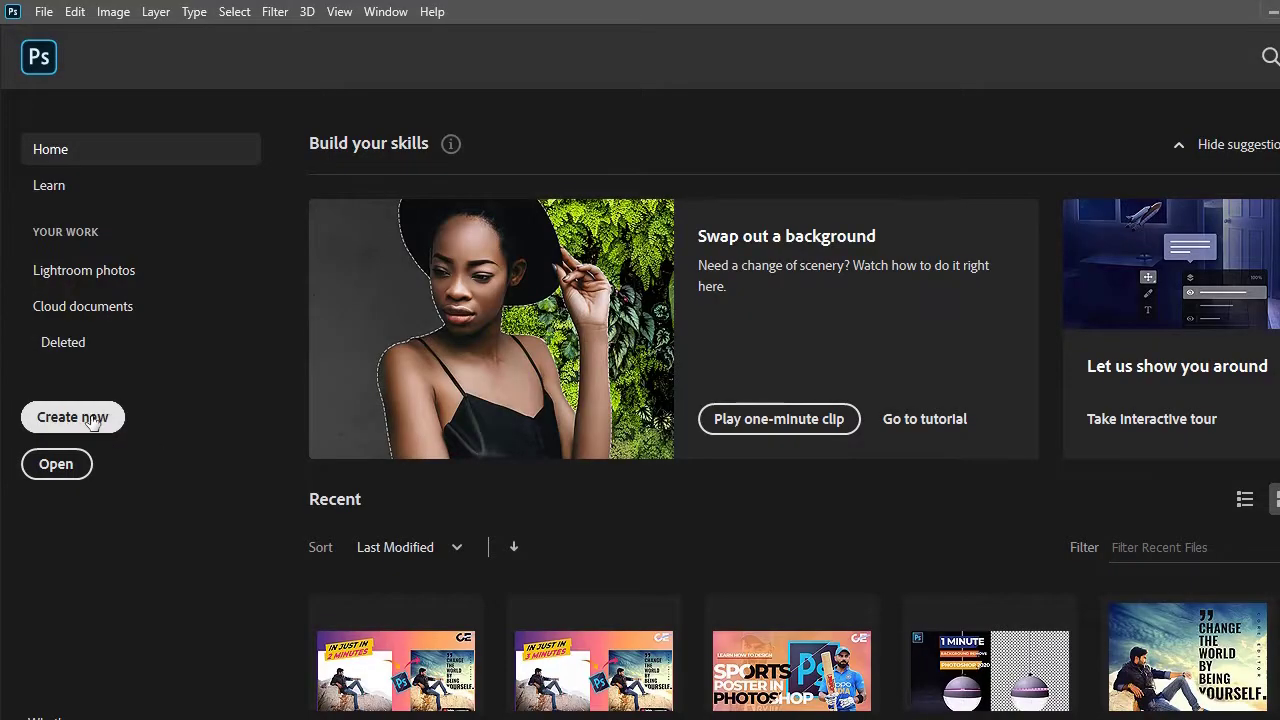
# - Create a new 1200 × 1200 px document named Quotes Poster with White background contents
pyautogui.click(92, 418)
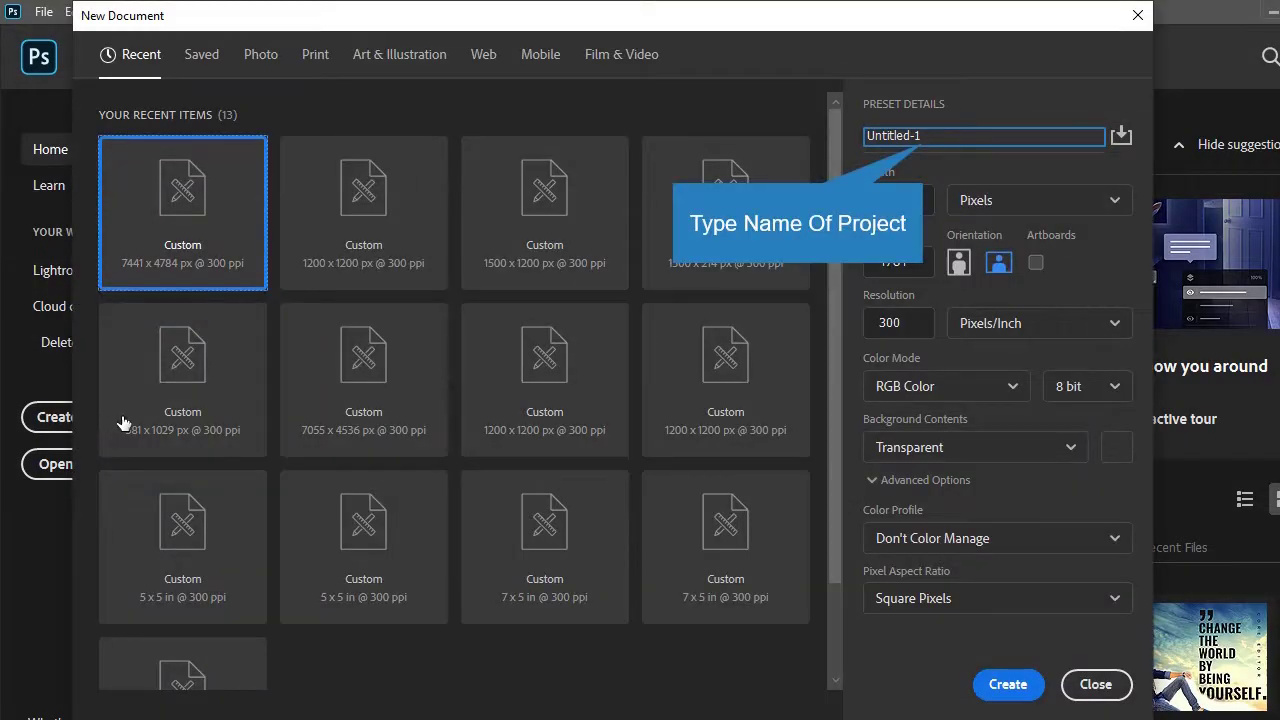
pyautogui.doubleClick(937, 142)
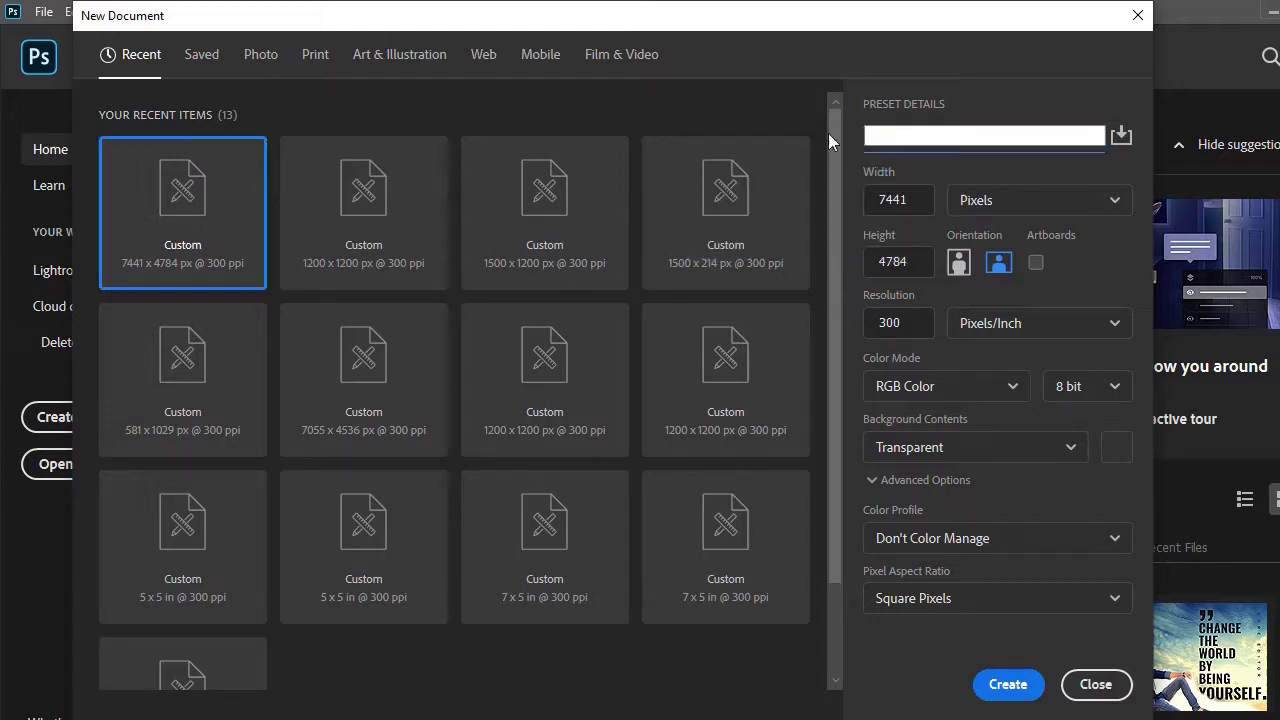
pyautogui.write('Quote')
pyautogui.write('ot')
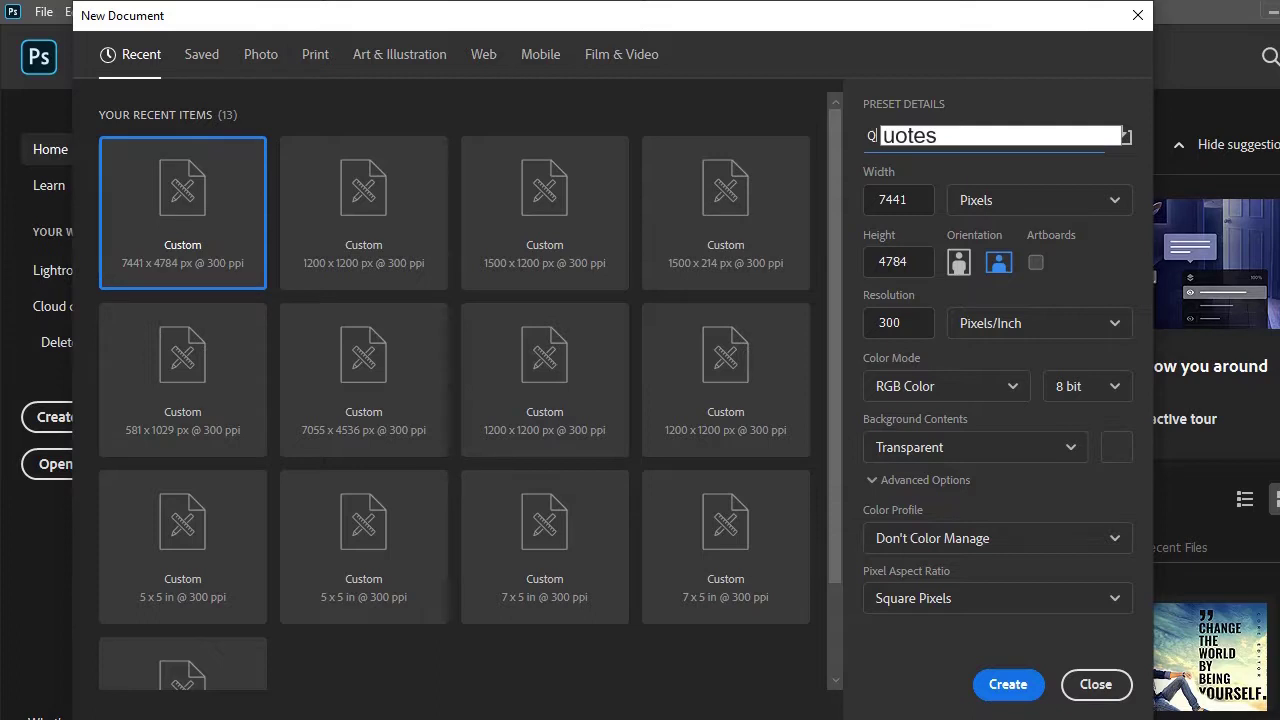
pyautogui.press('Tab')
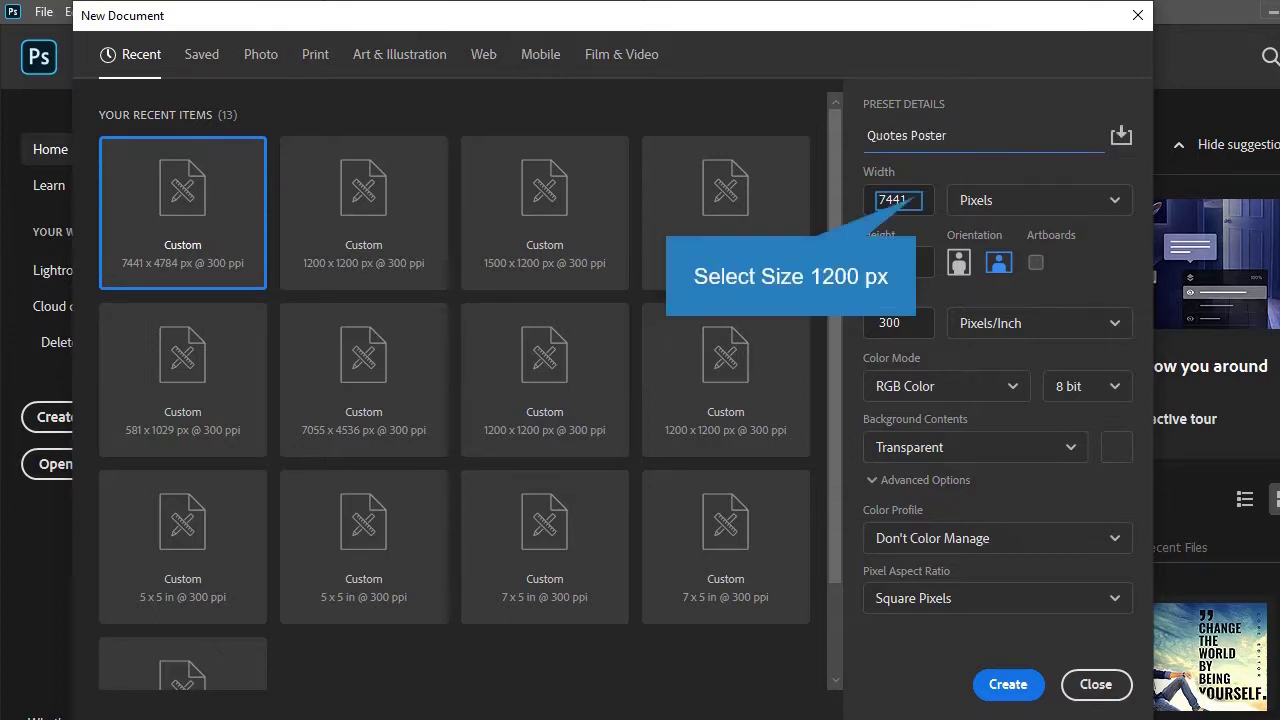
pyautogui.write('1200')
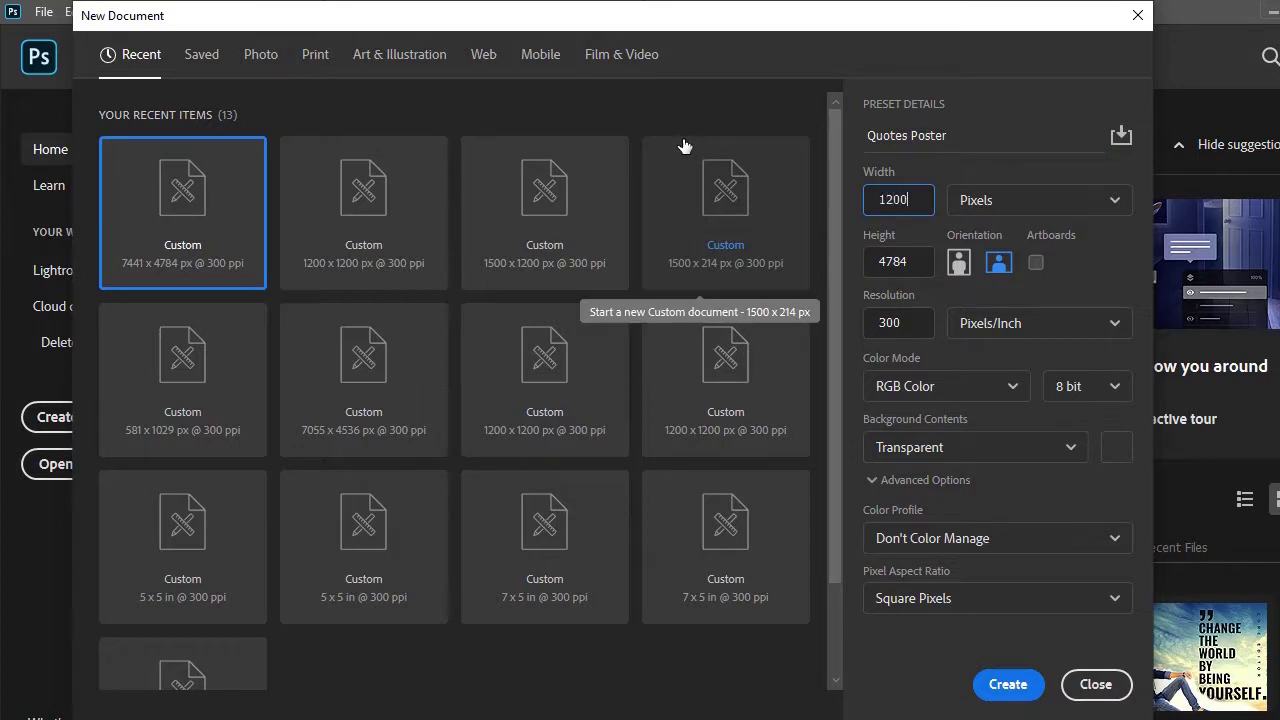
pyautogui.press('Tab')
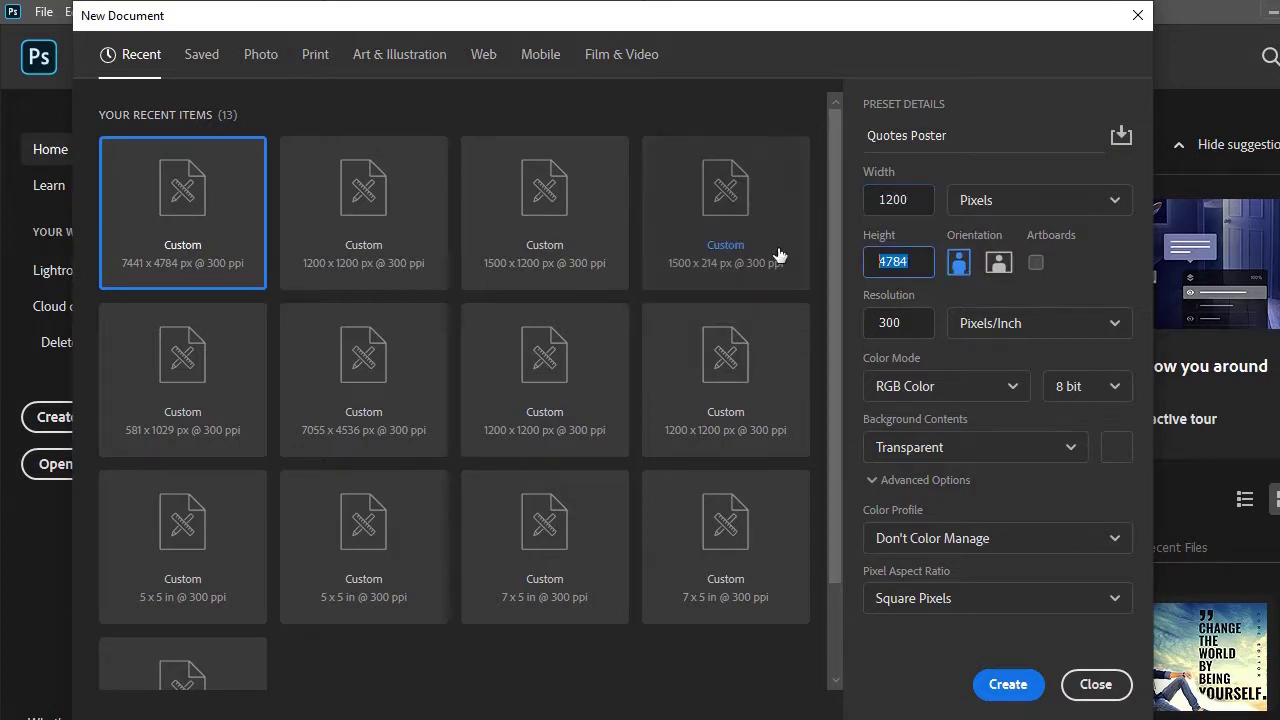
pyautogui.write('1200')
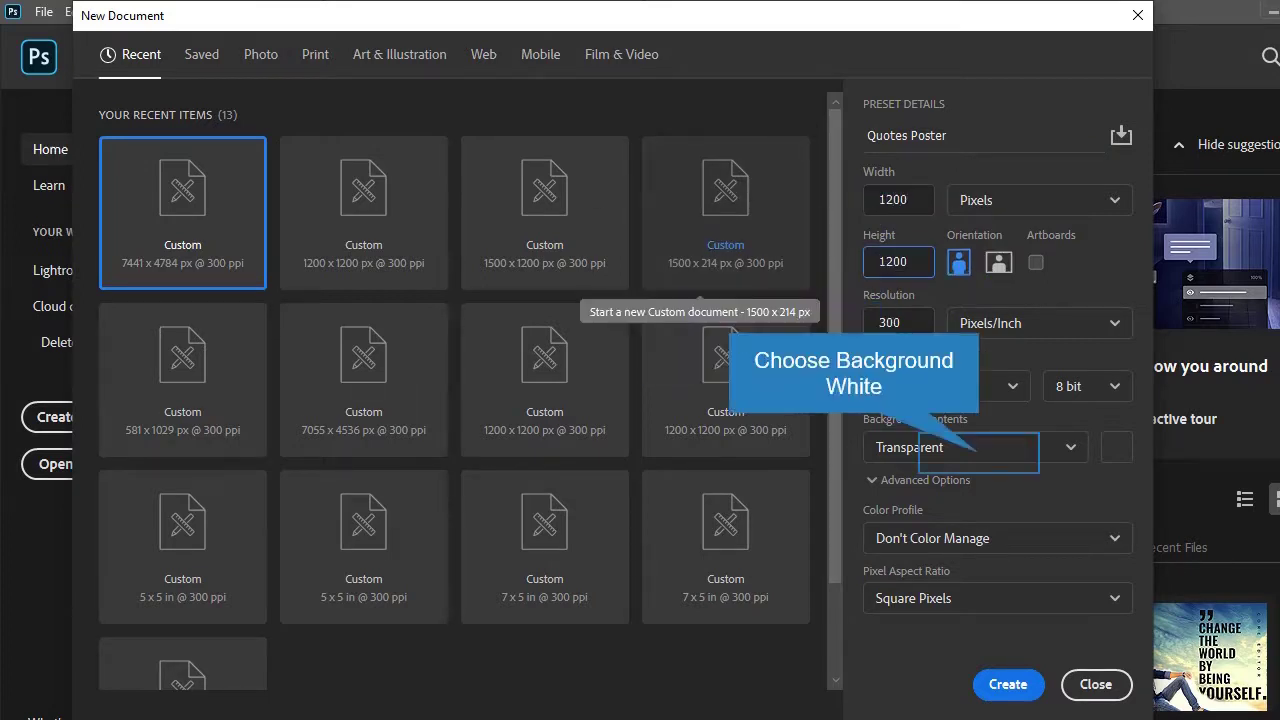
pyautogui.click(970, 487)
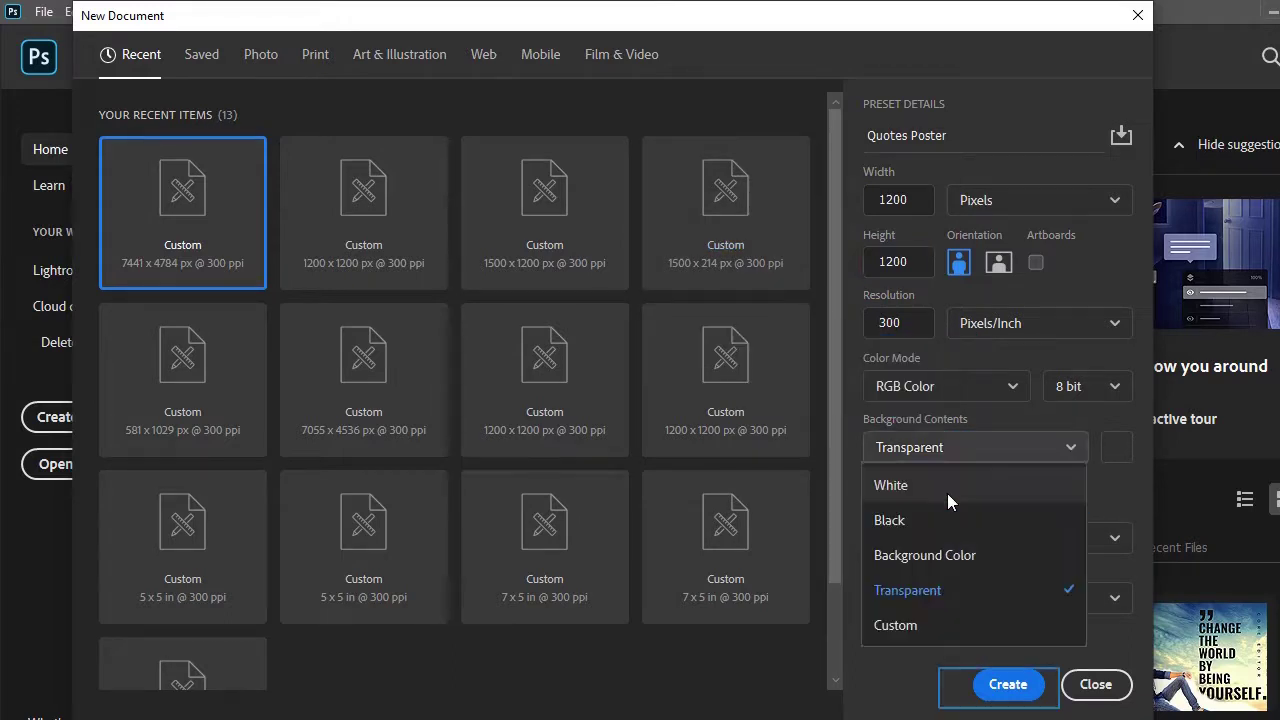
pyautogui.click(996, 680)
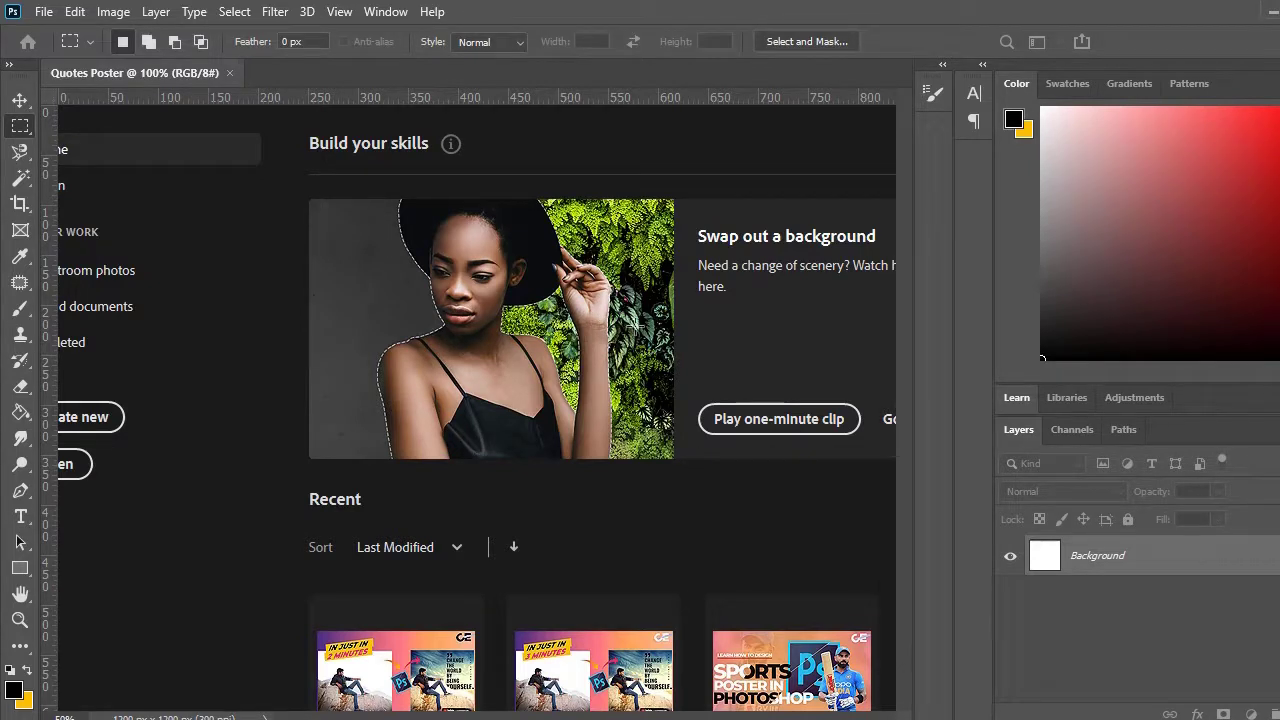
# - Collapse the Properties panel so the blank white canvas has more room
pyautogui.scroll(-3, 663, 363)
pyautogui.scroll(1, 663, 363)
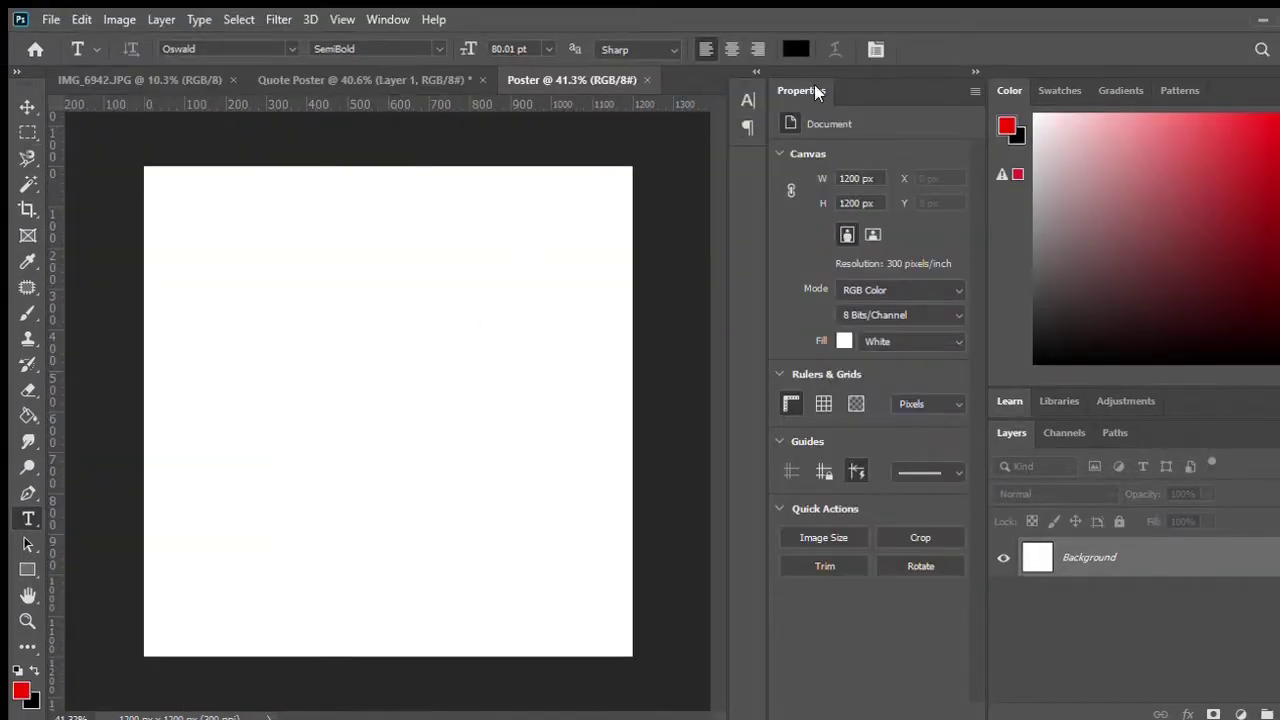
pyautogui.doubleClick(814, 90)
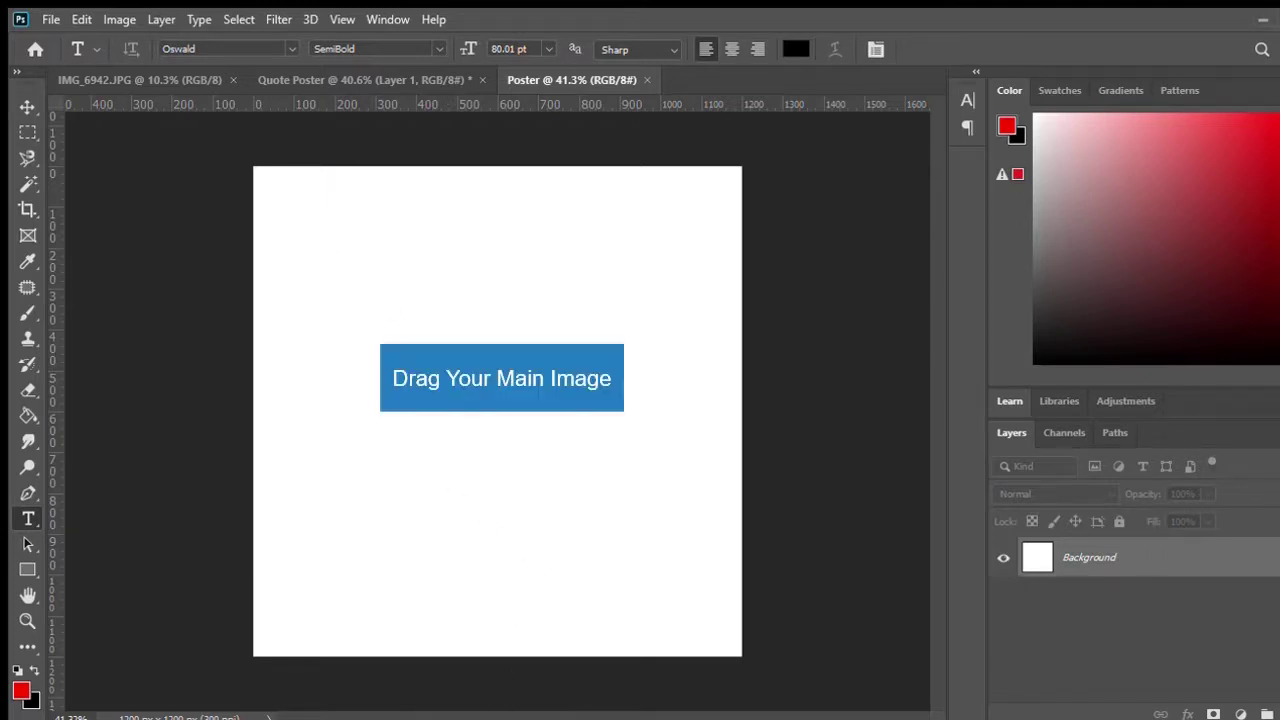
# - Place IMG_6942, then enlarge and shift it to fill the square canvas around the man
pyautogui.moveTo(437, 434); pyautogui.dragTo(449, 427)
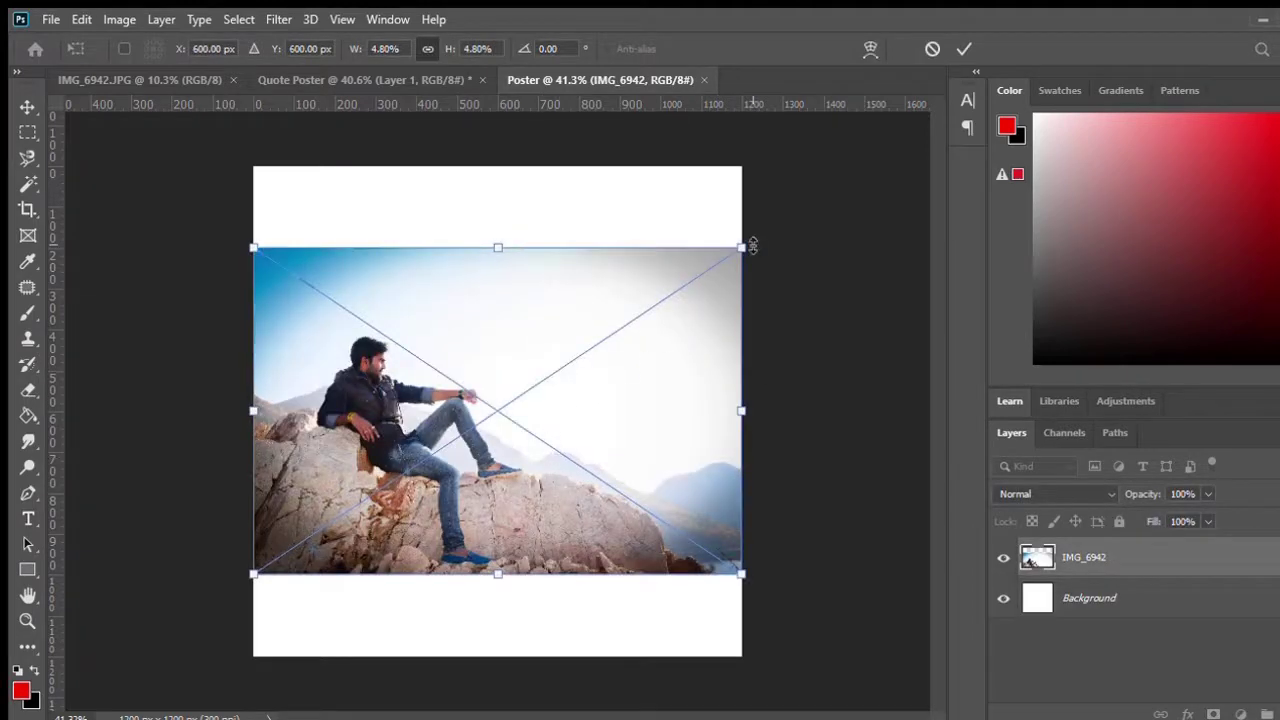
pyautogui.moveTo(745, 245); pyautogui.dragTo(794, 194)
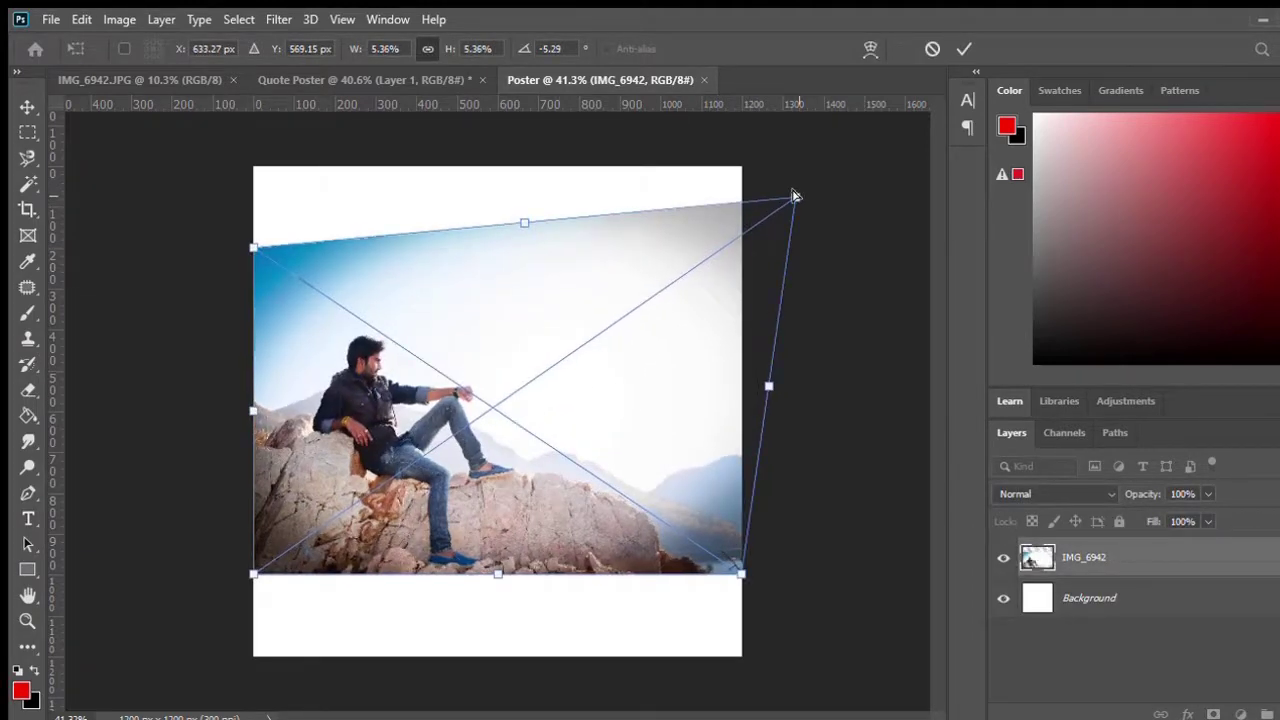
pyautogui.hotkey('ctrl', 'z')
pyautogui.moveTo(741, 247); pyautogui.dragTo(872, 172)
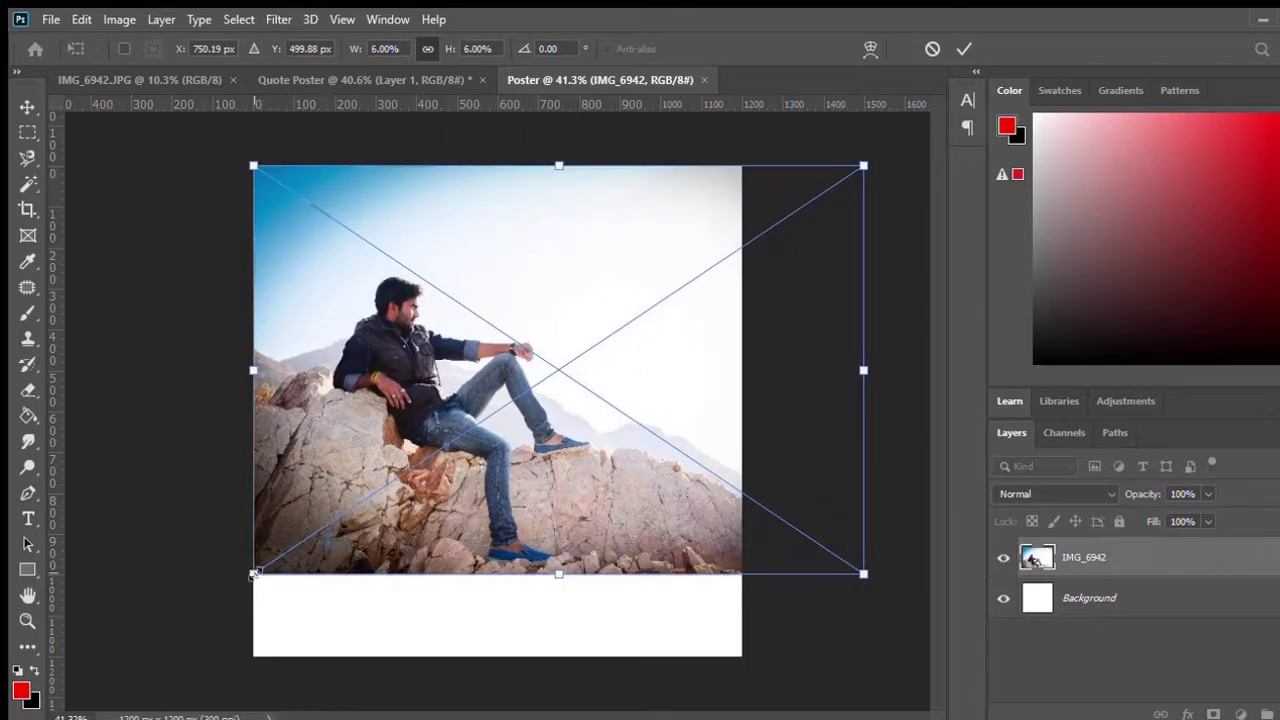
pyautogui.moveTo(254, 575); pyautogui.dragTo(152, 704)
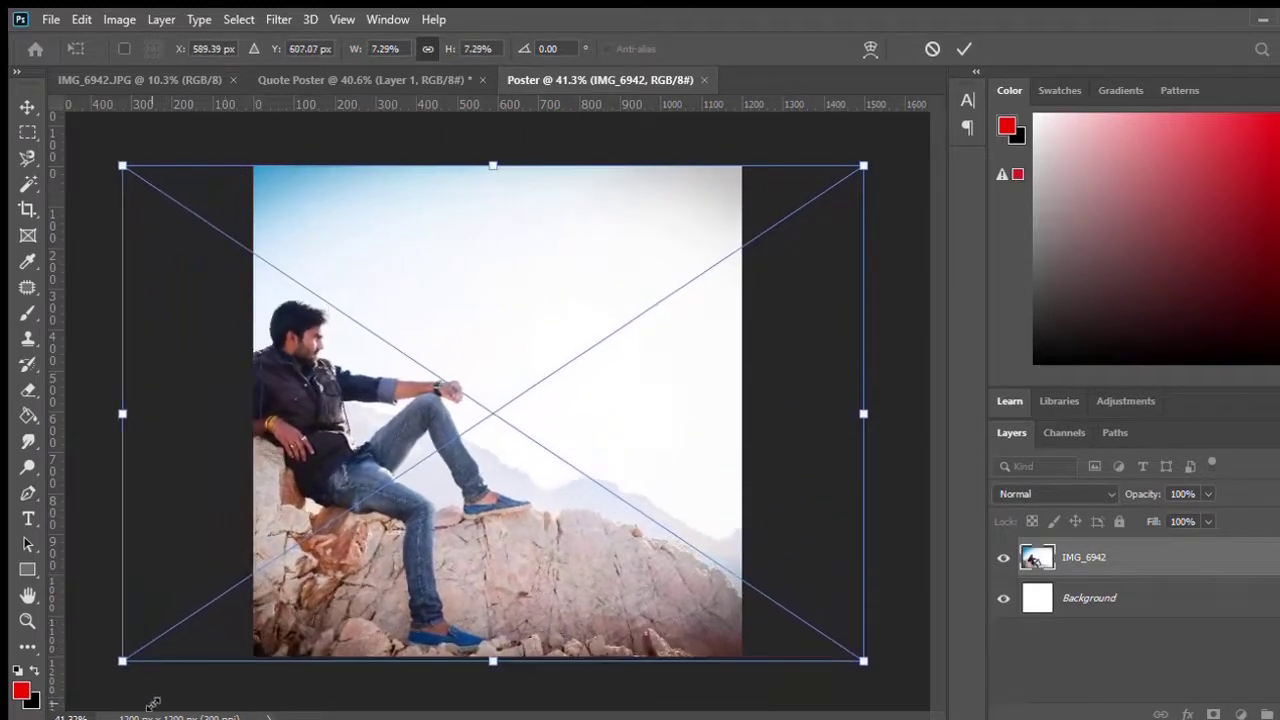
pyautogui.moveTo(408, 561); pyautogui.dragTo(455, 553)
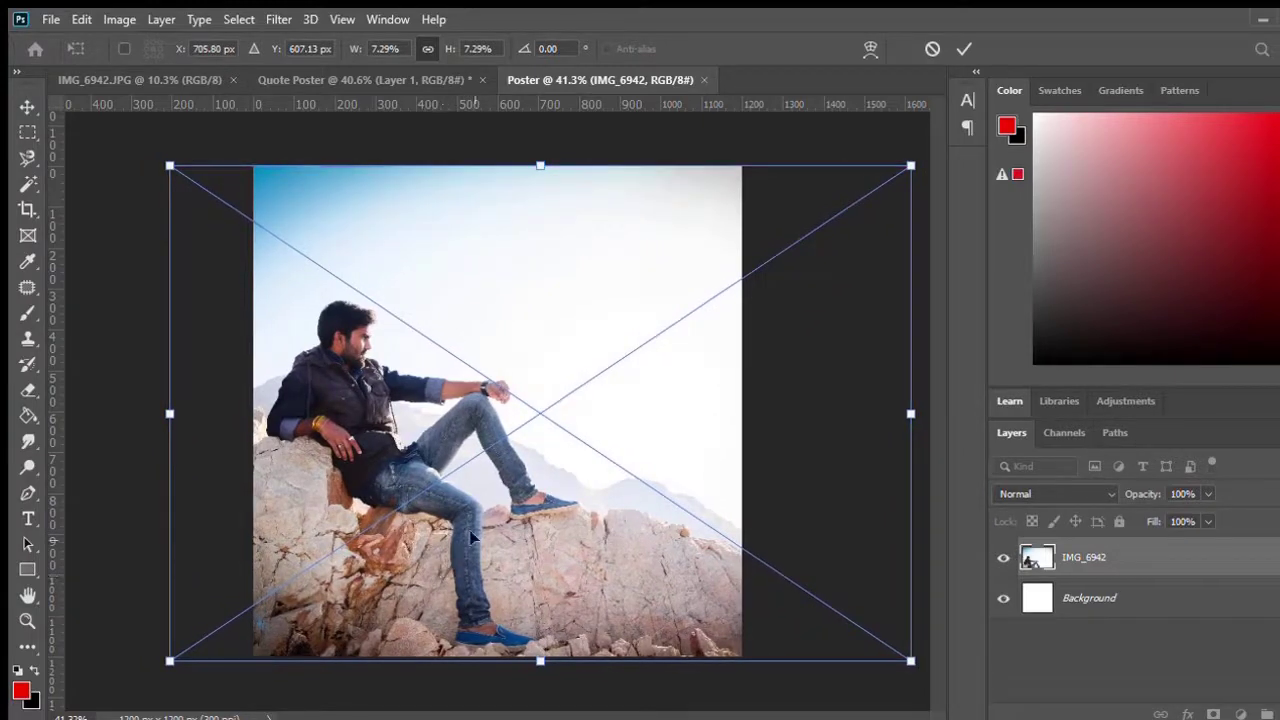
pyautogui.press('t')
pyautogui.press('Return')
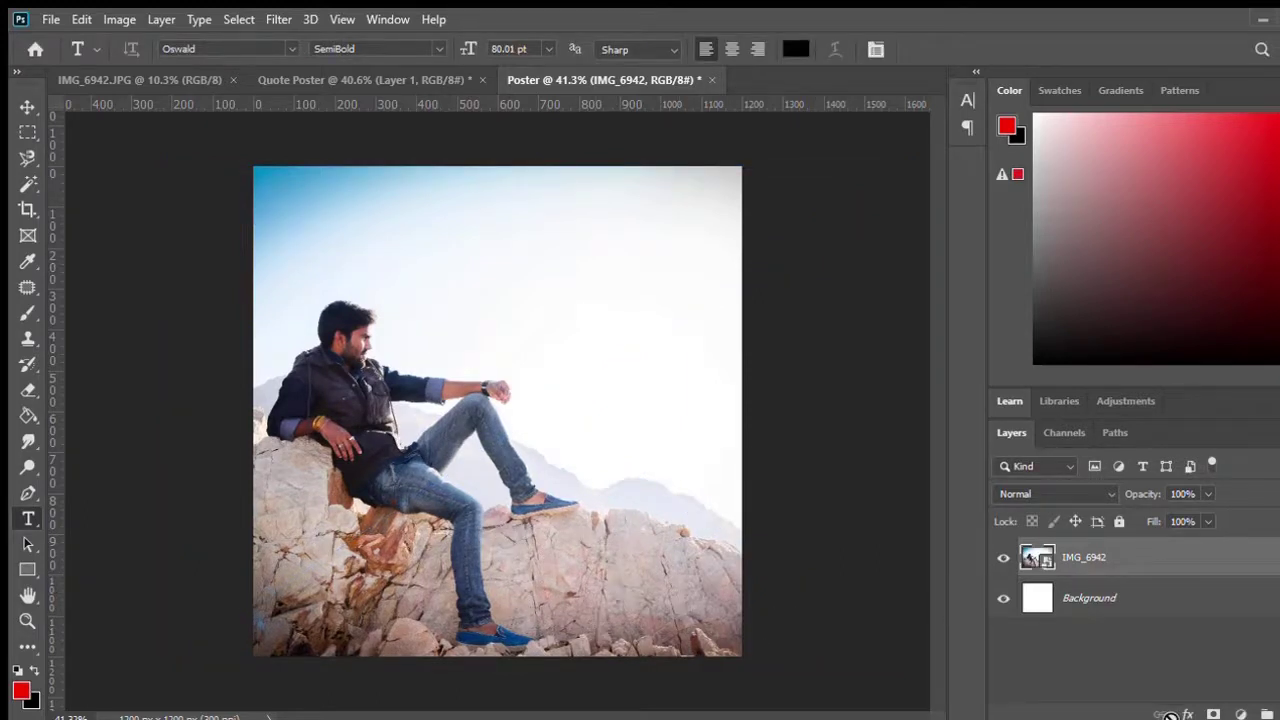
# - Add a layer mask to IMG_6942 and erase the blue sky at the top
pyautogui.click(1213, 713)
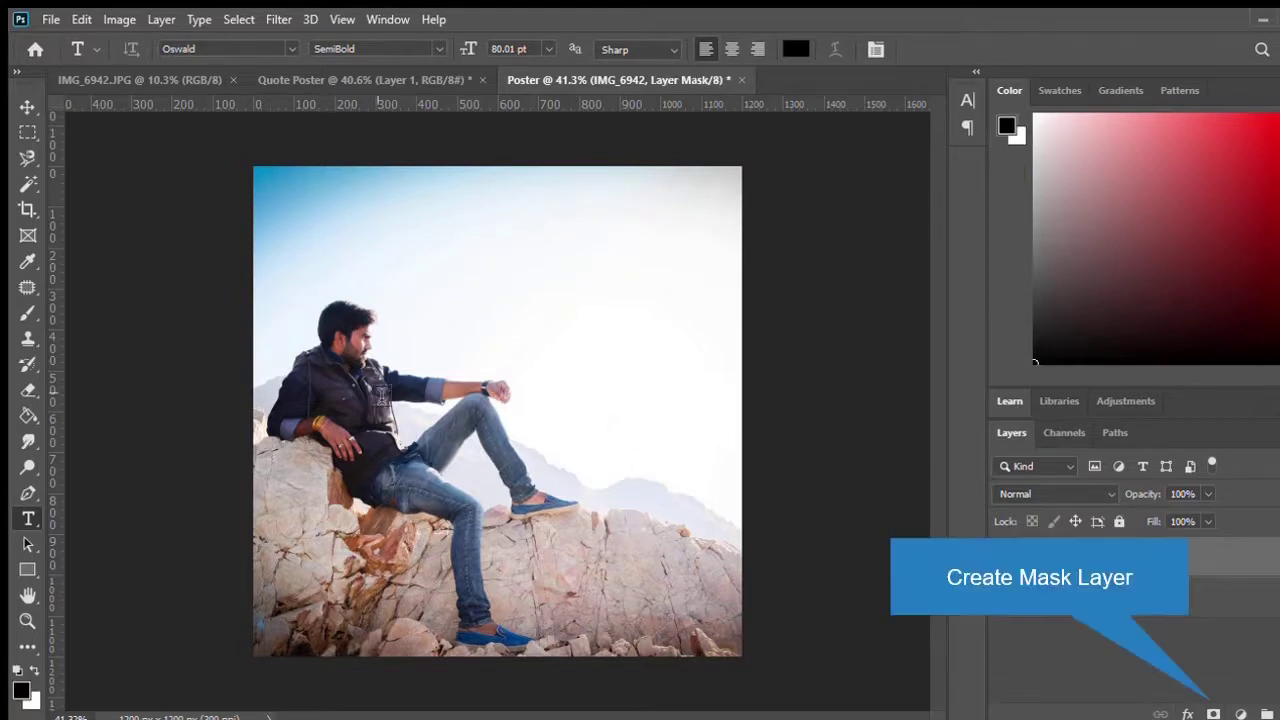
pyautogui.click(28, 390)
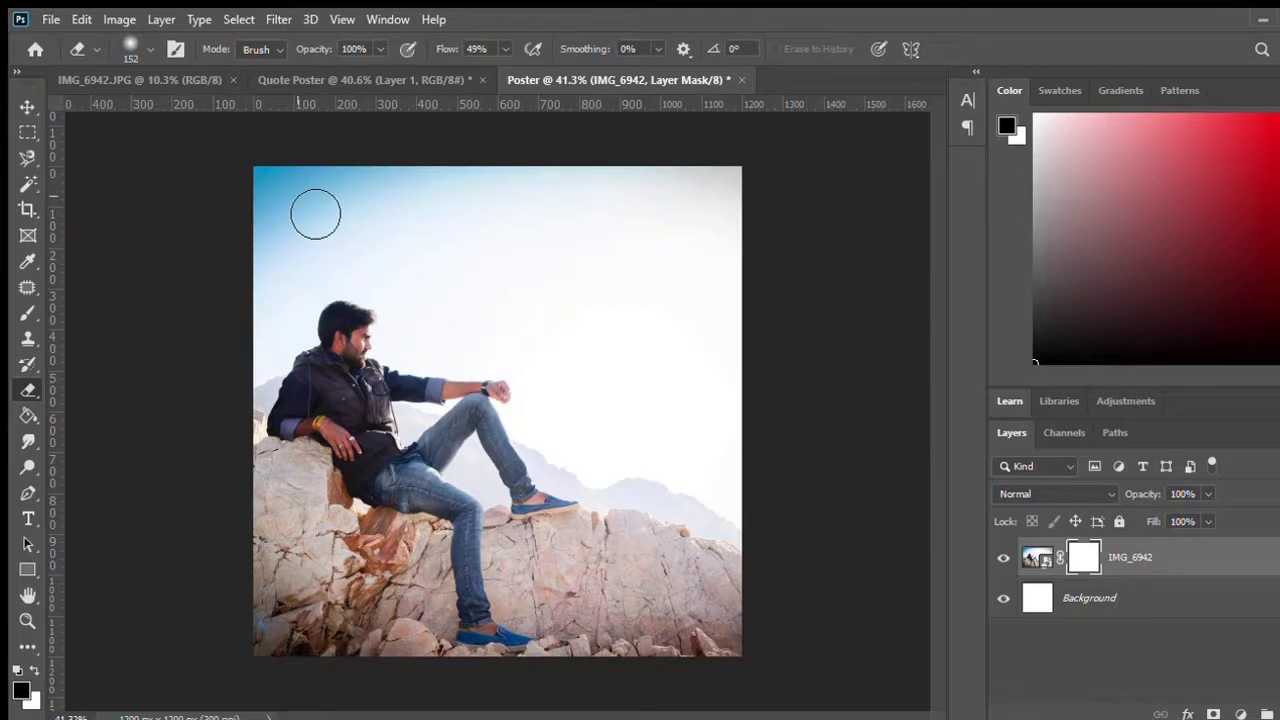
pyautogui.click(30, 668)
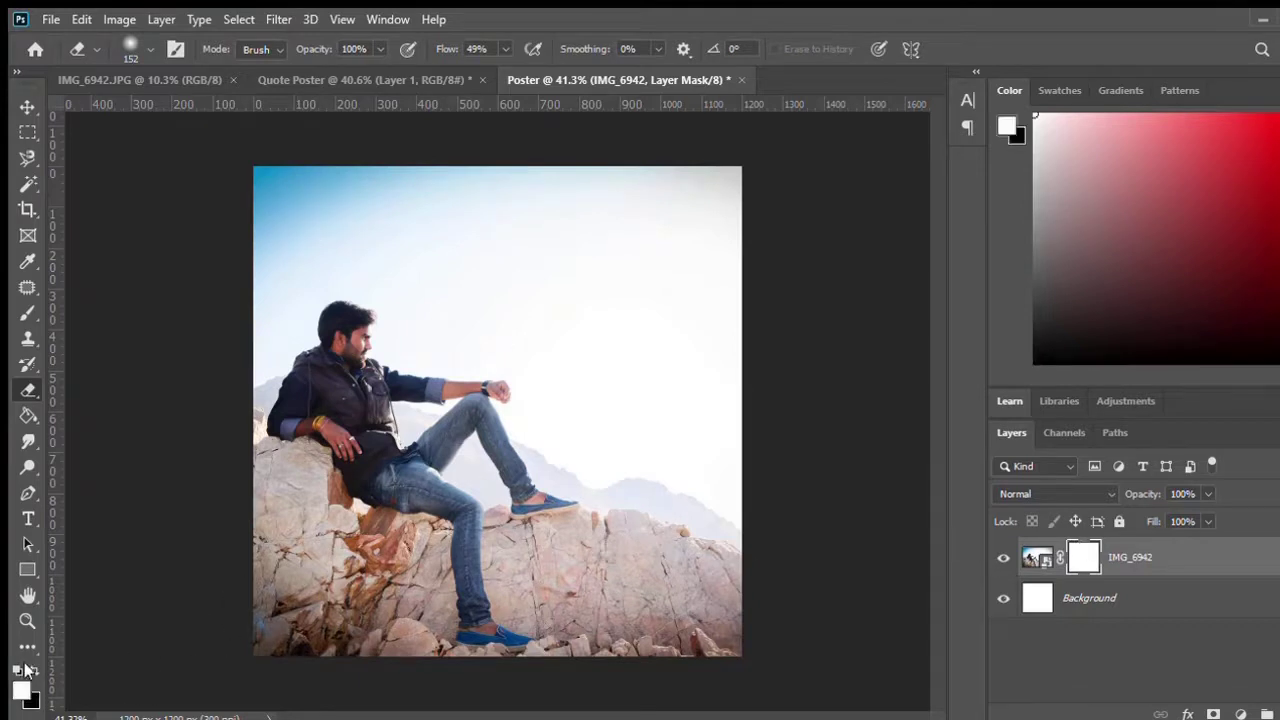
pyautogui.moveTo(343, 200)
pyautogui.mouseDown()
pyautogui.moveTo(371, 194)
pyautogui.moveTo(266, 194)
pyautogui.moveTo(608, 209)
pyautogui.moveTo(289, 243)
pyautogui.moveTo(309, 180)
pyautogui.moveTo(280, 299)
pyautogui.moveTo(323, 271)
pyautogui.moveTo(506, 226)
pyautogui.moveTo(303, 297)
pyautogui.moveTo(565, 335)
pyautogui.moveTo(377, 291)
pyautogui.moveTo(594, 311)
pyautogui.moveTo(686, 466)
pyautogui.moveTo(372, 270)
pyautogui.mouseUp()
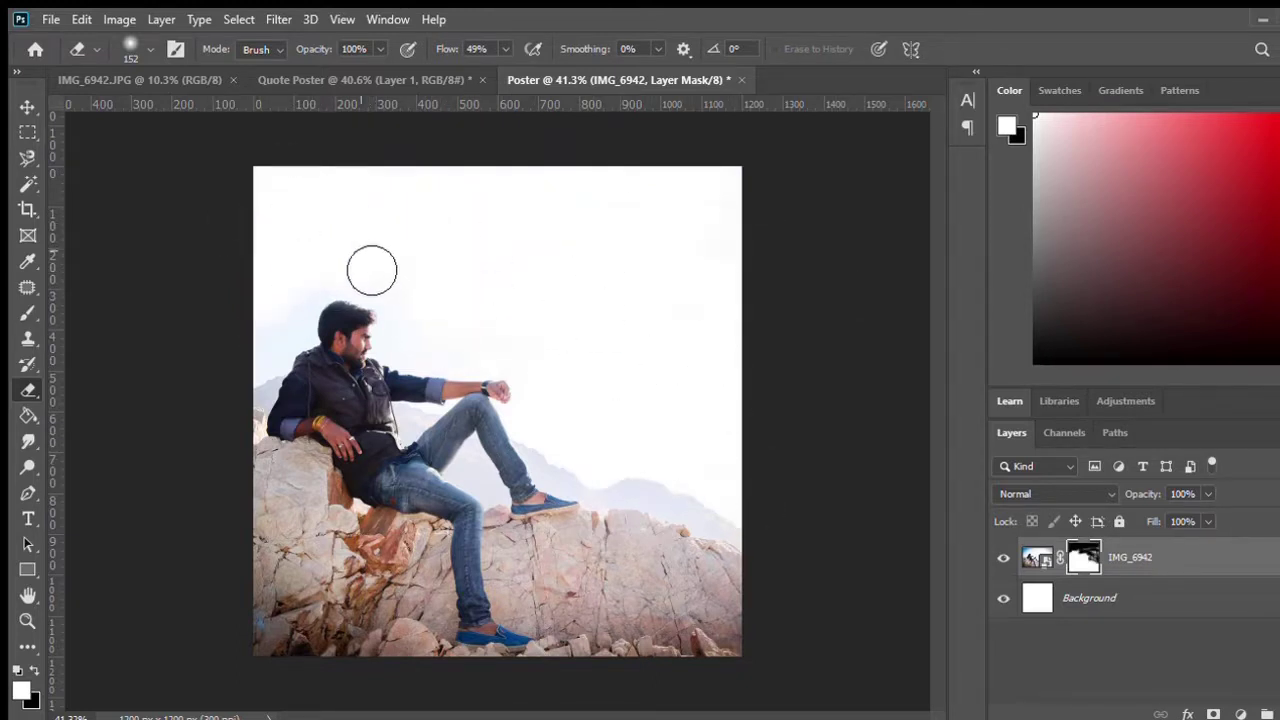
# - Select the remaining sky with Magic Wand, excluding the mountains above the rocks
pyautogui.click(28, 183)
pyautogui.click(661, 265)
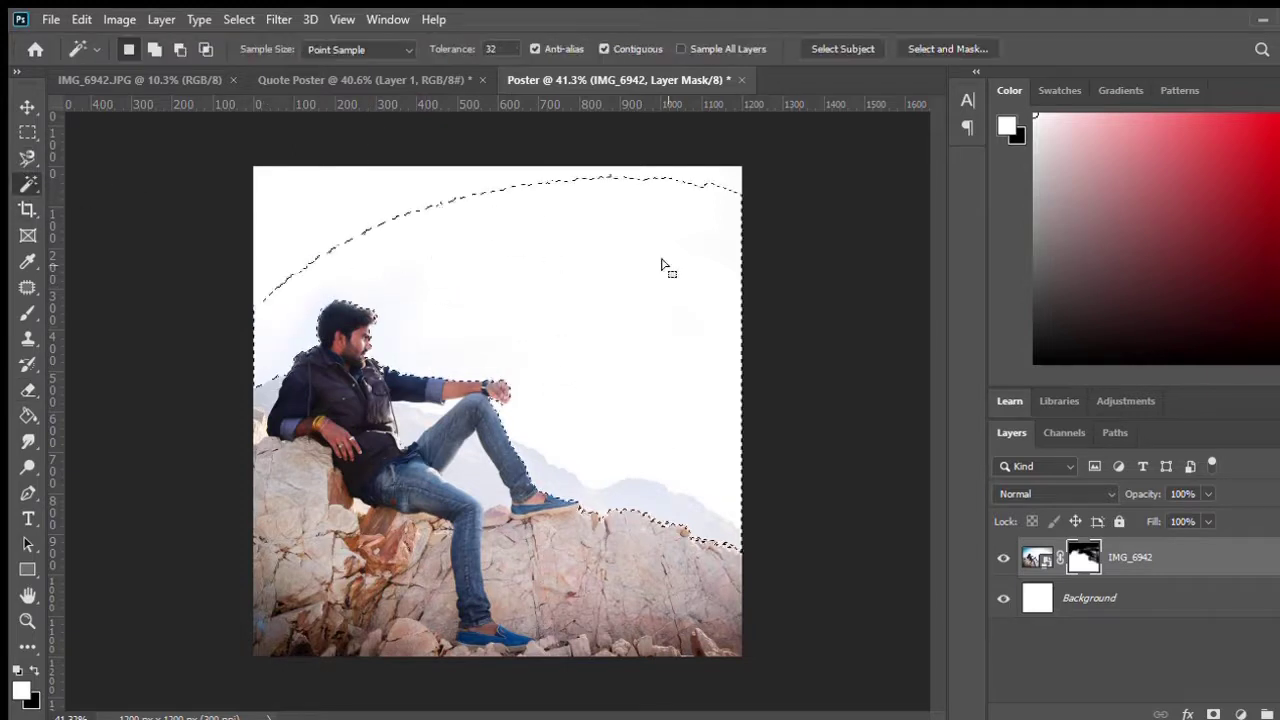
pyautogui.keyDown('shift'); pyautogui.click(268, 178); pyautogui.keyUp('shift')
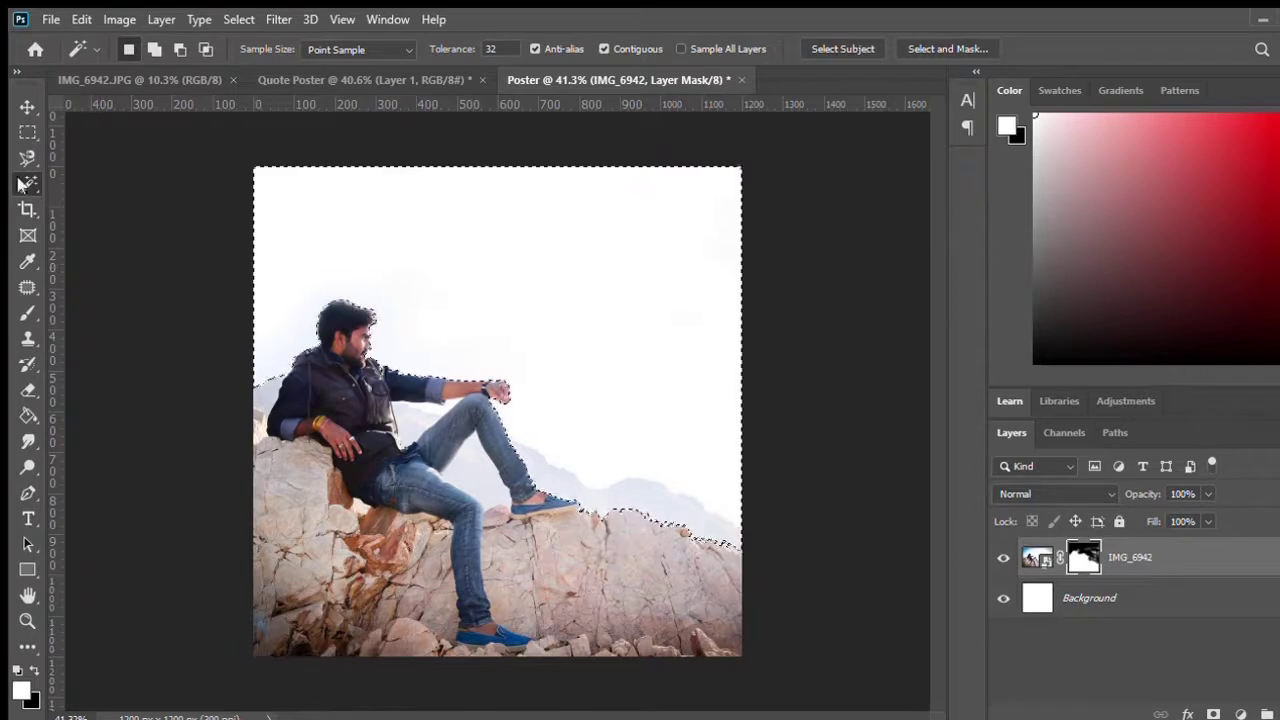
pyautogui.hotkey('shift', 'w')
pyautogui.moveTo(700, 530); pyautogui.dragTo(555, 465)
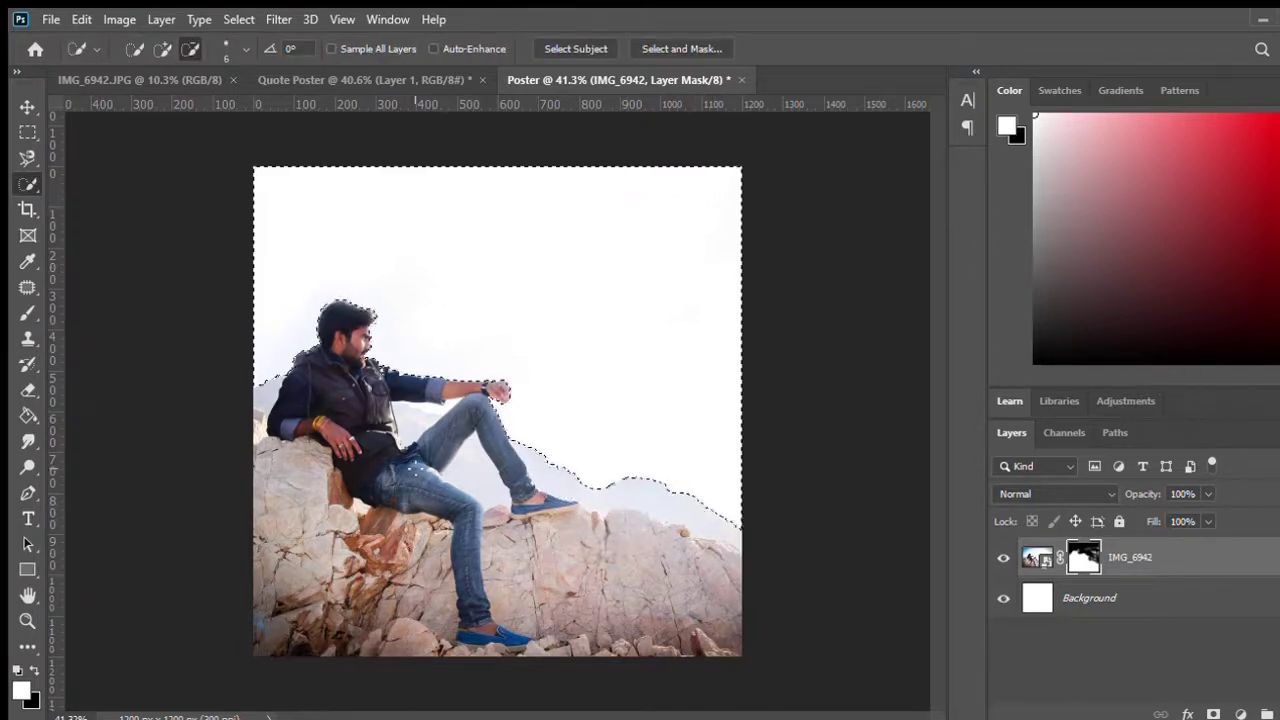
# - Erase the selected sky, deselect, and toggle the Background layer to check the cutout
pyautogui.press('e')
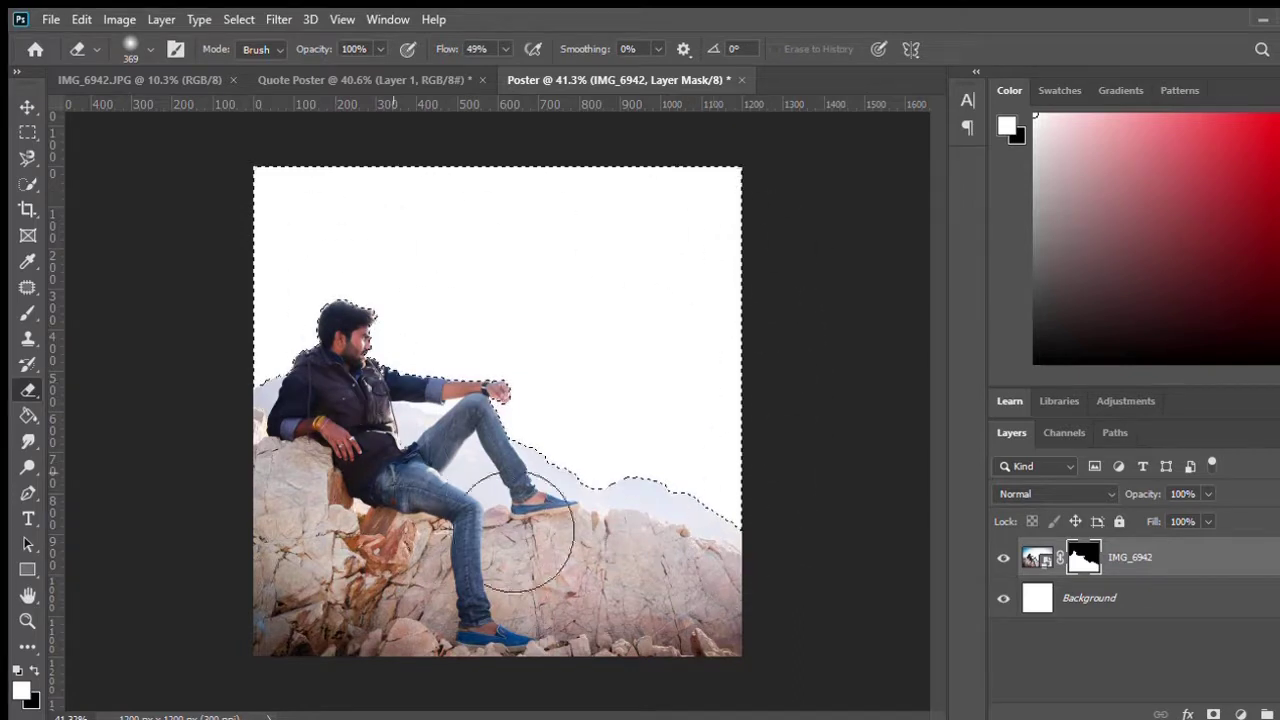
pyautogui.click(27, 158)
pyautogui.click(27, 287)
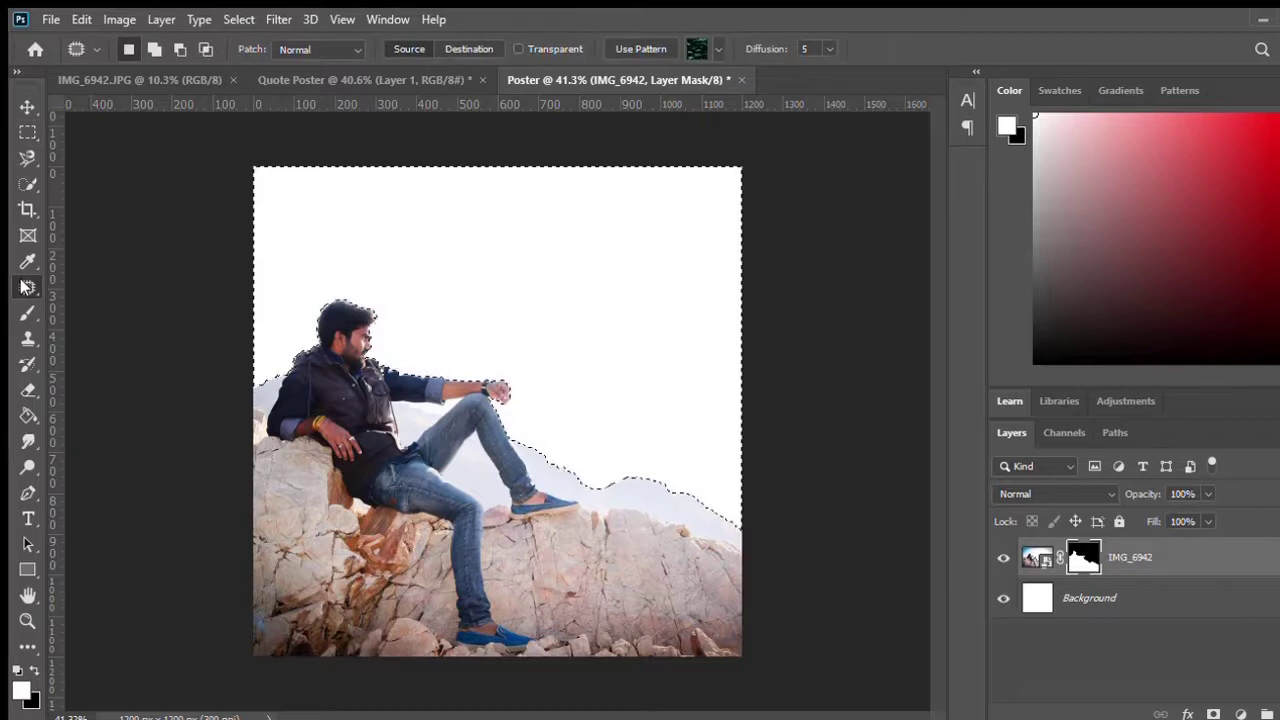
pyautogui.click(27, 132)
pyautogui.click(420, 261)
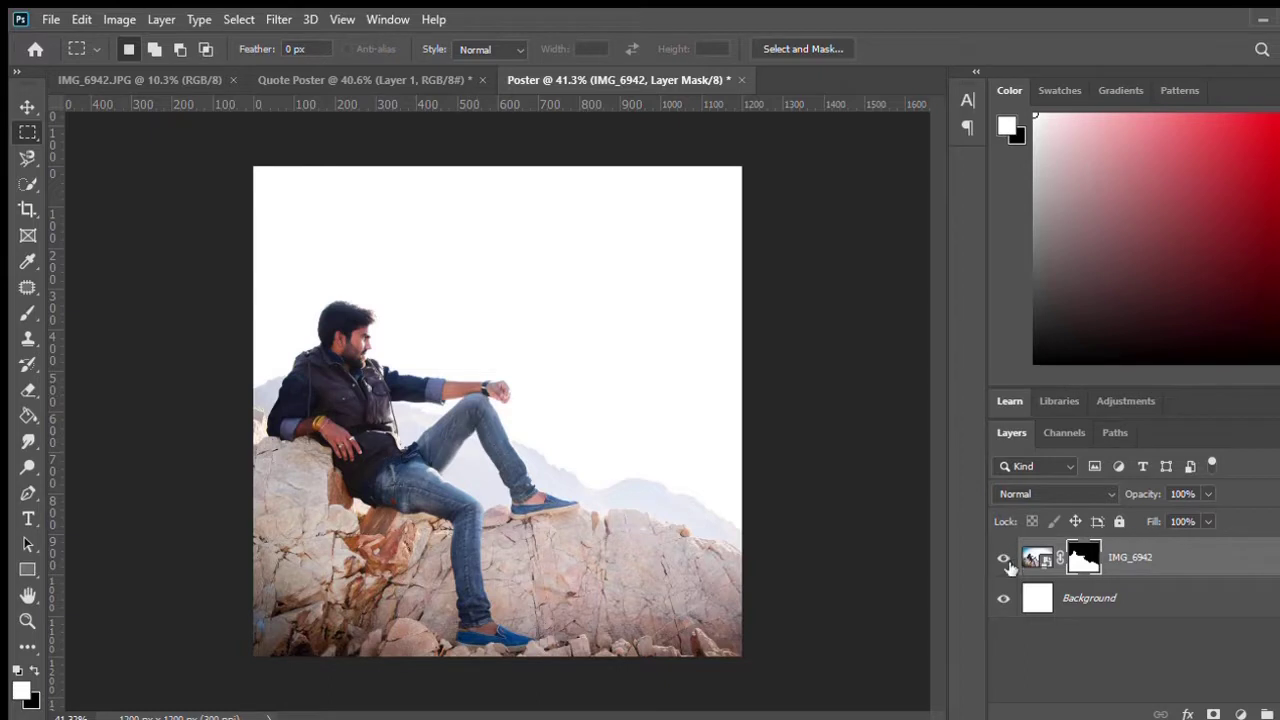
pyautogui.click(1005, 598)
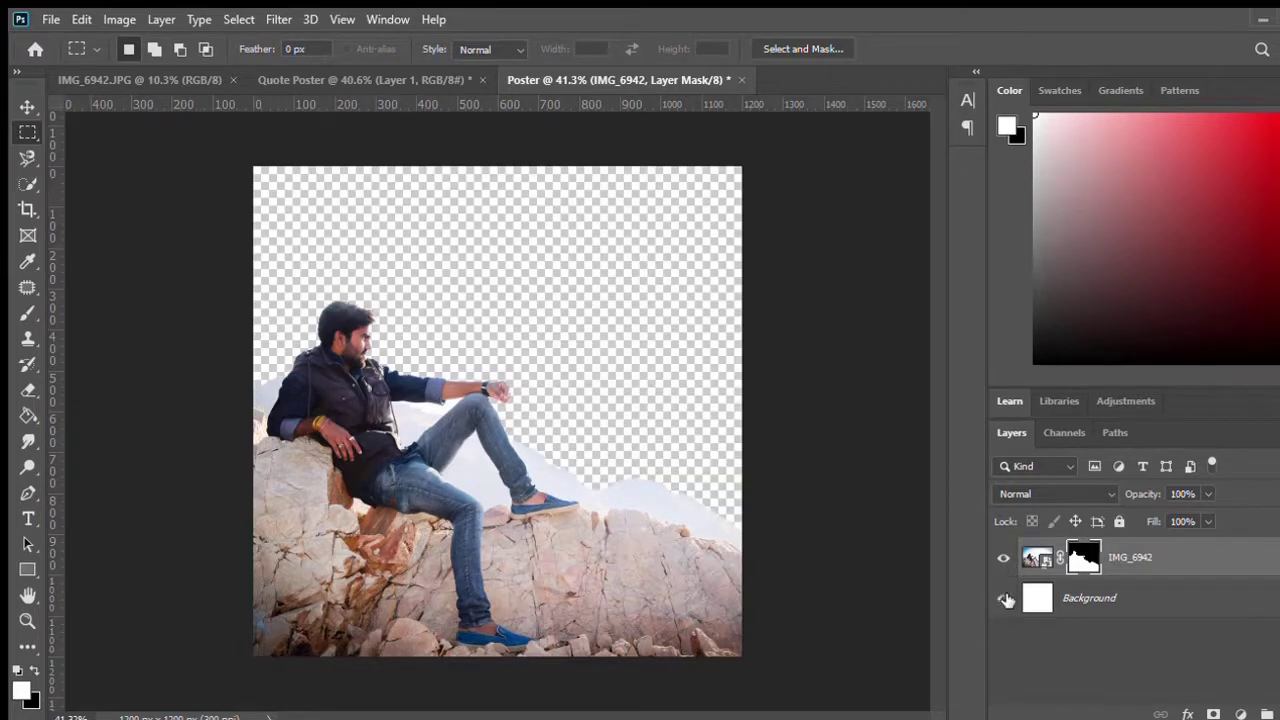
pyautogui.click(1005, 598)
pyautogui.click(1006, 598)
pyautogui.click(1005, 598)
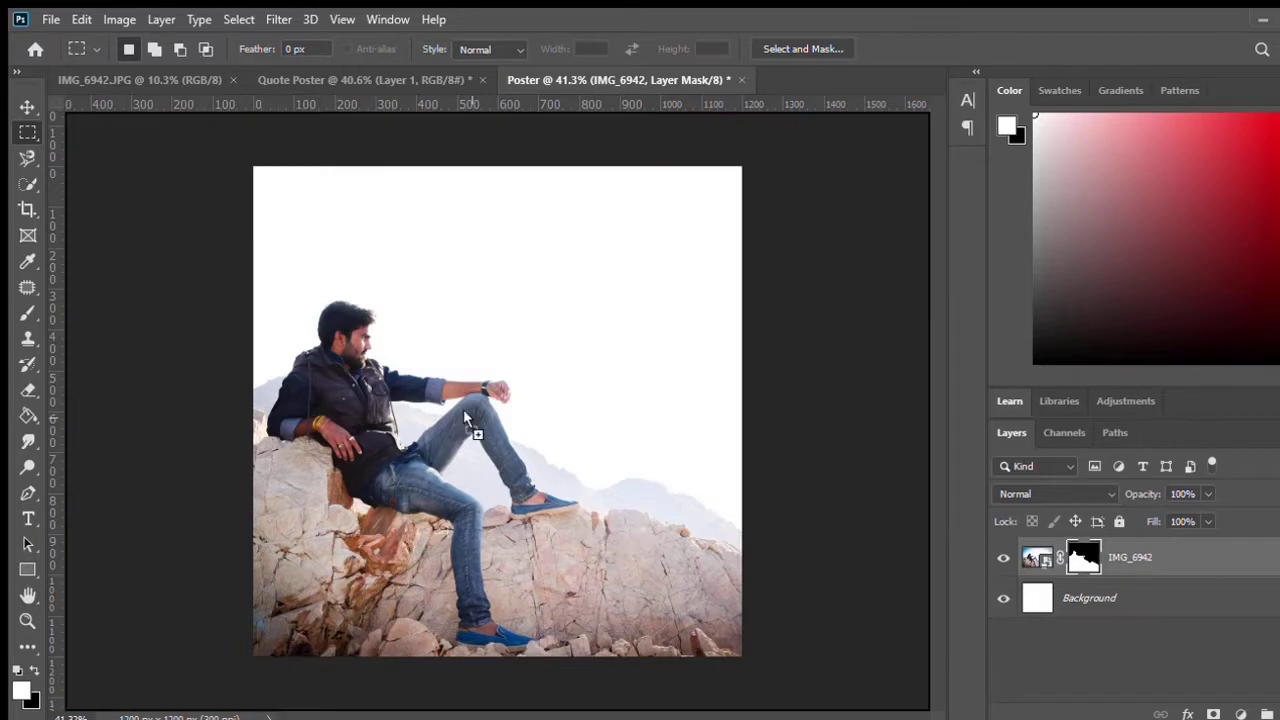
# - Place the cloudy sky image, enlarge it, and move its layer beneath the man photo
pyautogui.moveTo(463, 409)
pyautogui.mouseDown()
pyautogui.moveTo(460, 423)
pyautogui.moveTo(466, 351)
pyautogui.mouseUp()
pyautogui.moveTo(739, 443); pyautogui.dragTo(855, 630)
pyautogui.moveTo(674, 437); pyautogui.dragTo(669, 476)
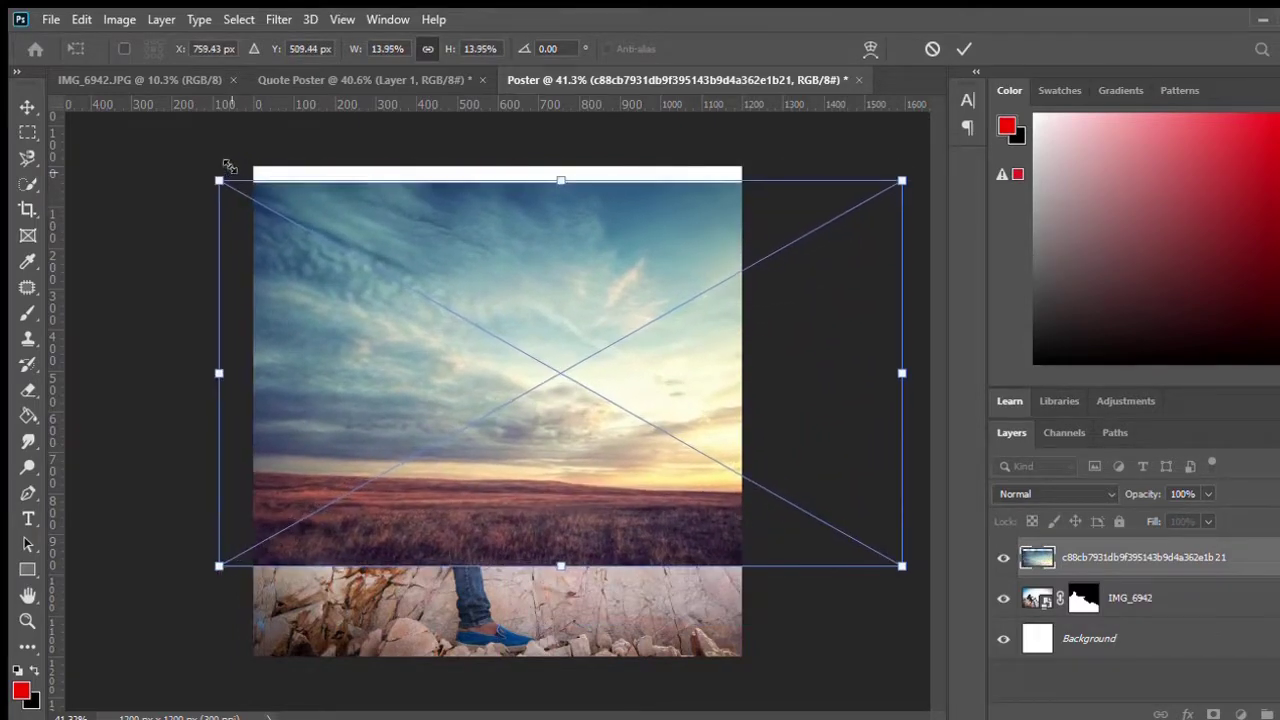
pyautogui.moveTo(253, 203); pyautogui.dragTo(192, 165)
pyautogui.moveTo(539, 496)
pyautogui.mouseDown()
pyautogui.moveTo(435, 497)
pyautogui.moveTo(498, 496)
pyautogui.mouseUp()
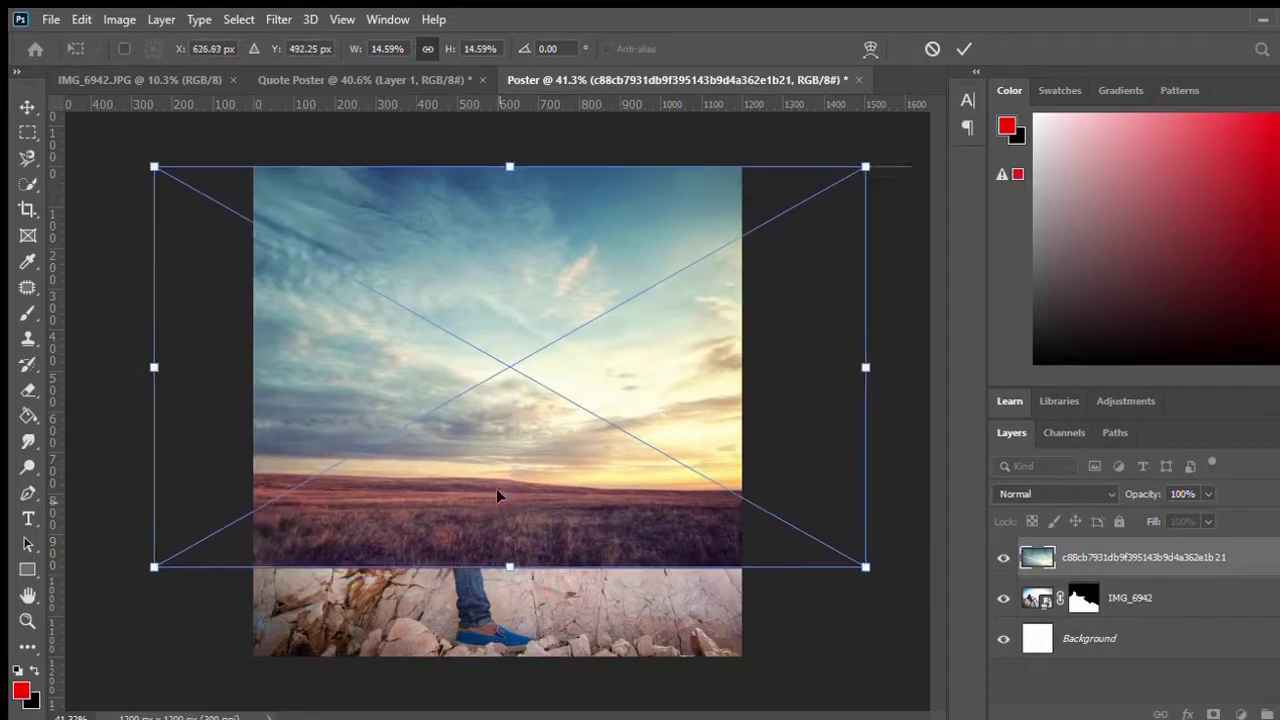
pyautogui.moveTo(1088, 575); pyautogui.dragTo(1088, 615)
pyautogui.moveTo(866, 566)
pyautogui.mouseDown()
pyautogui.moveTo(814, 531)
pyautogui.moveTo(960, 673)
pyautogui.mouseUp()
pyautogui.moveTo(557, 528)
pyautogui.mouseDown()
pyautogui.moveTo(563, 491)
pyautogui.moveTo(677, 526)
pyautogui.mouseUp()
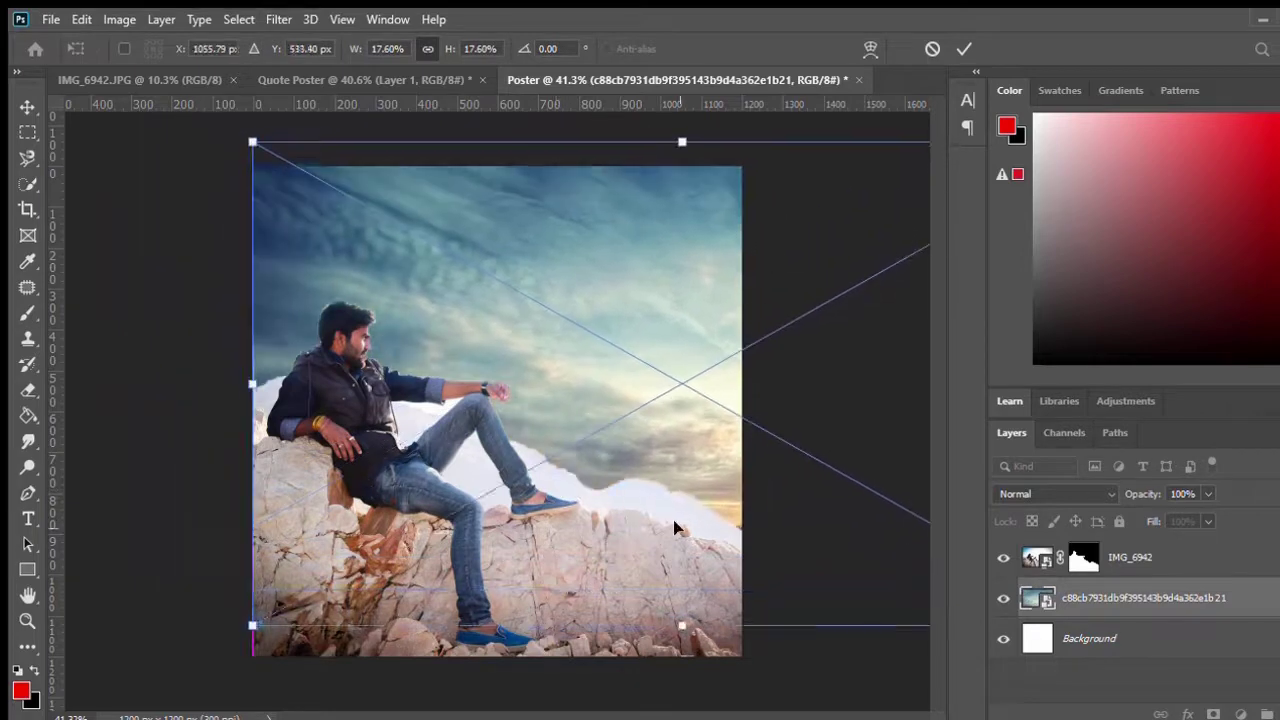
pyautogui.press('Return')
pyautogui.press('m')
# - Rescale the sky to about 16.6% and nudge it to cover the canvas
pyautogui.hotkey('ctrl', 't')
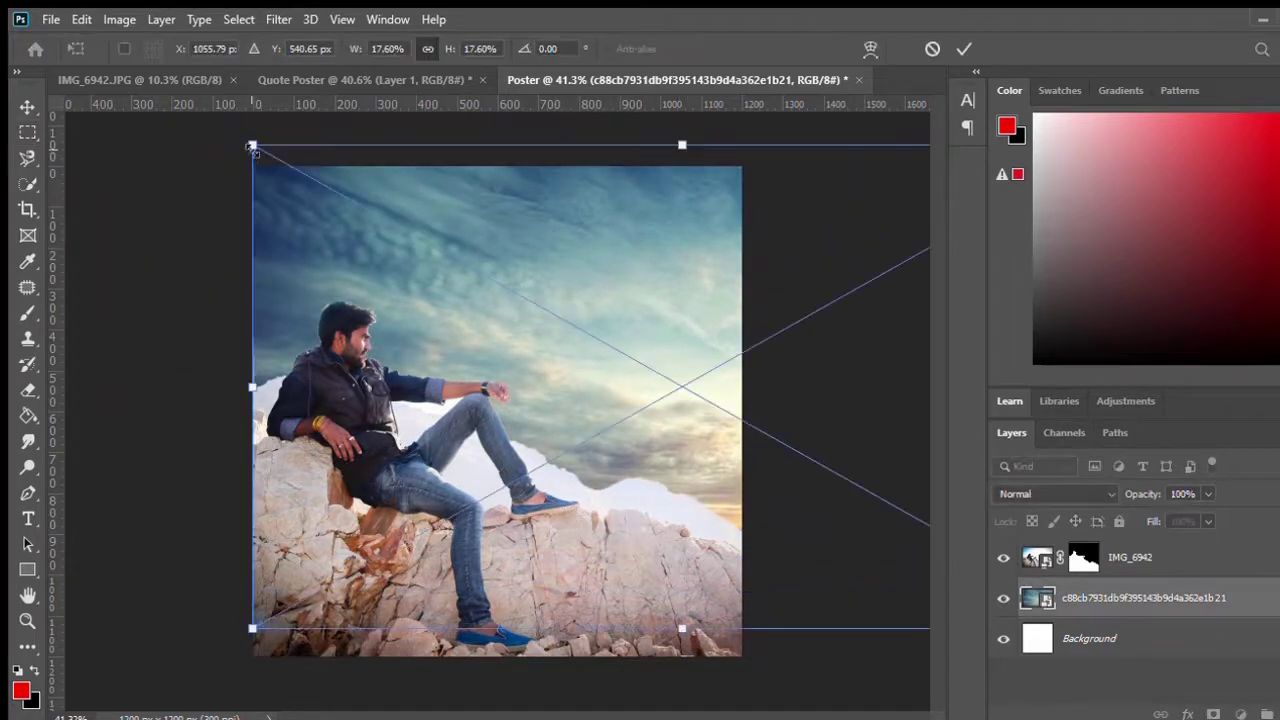
pyautogui.moveTo(251, 623); pyautogui.dragTo(241, 602)
pyautogui.moveTo(325, 292); pyautogui.dragTo(322, 305)
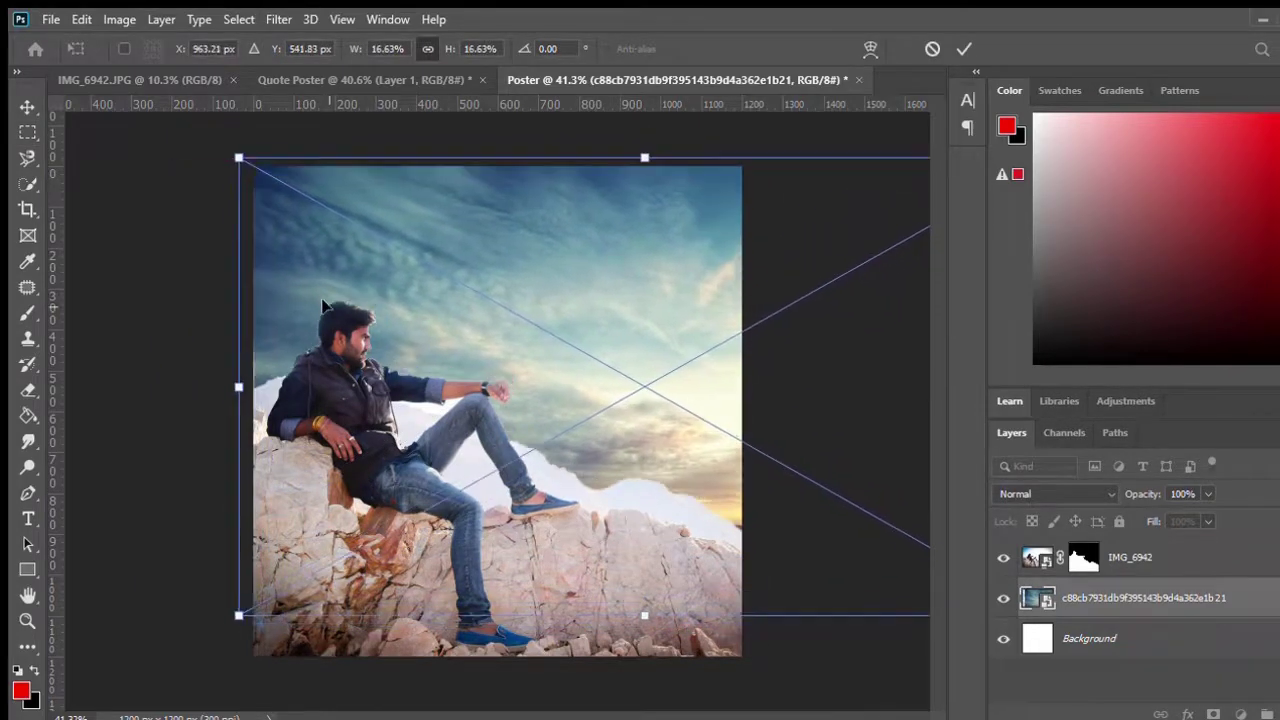
pyautogui.moveTo(315, 237); pyautogui.dragTo(318, 245)
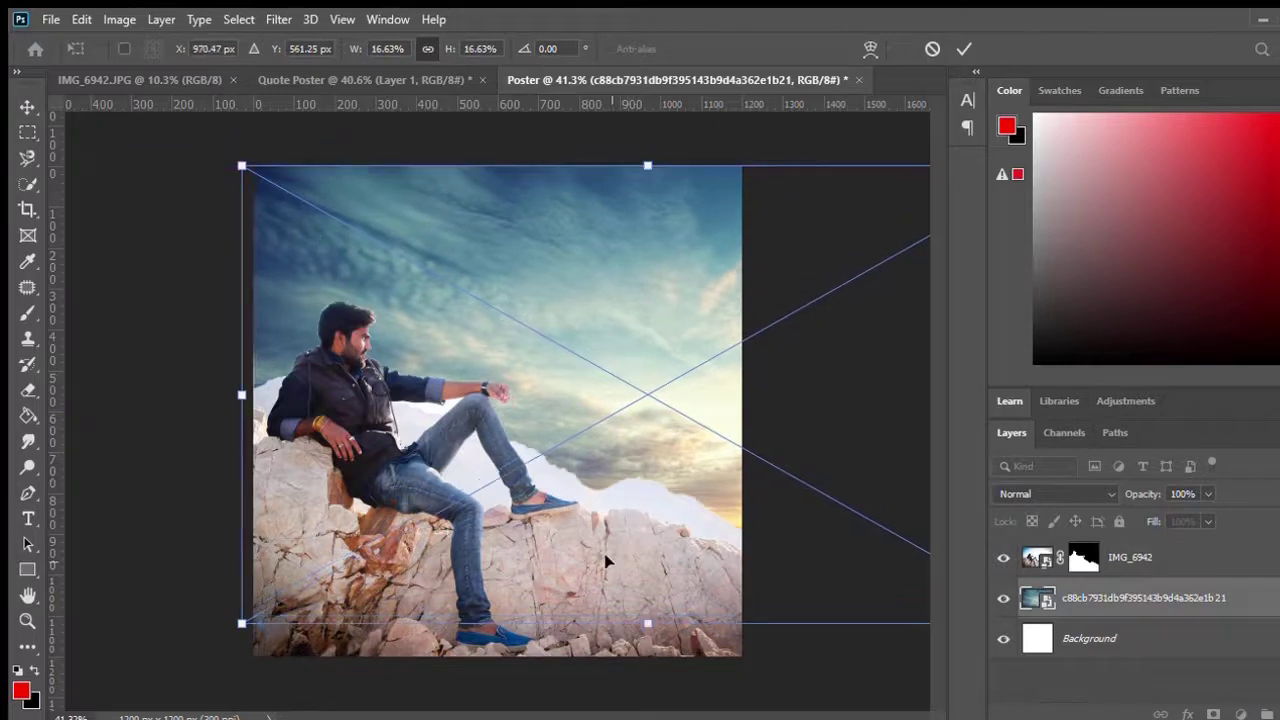
pyautogui.press('Return')
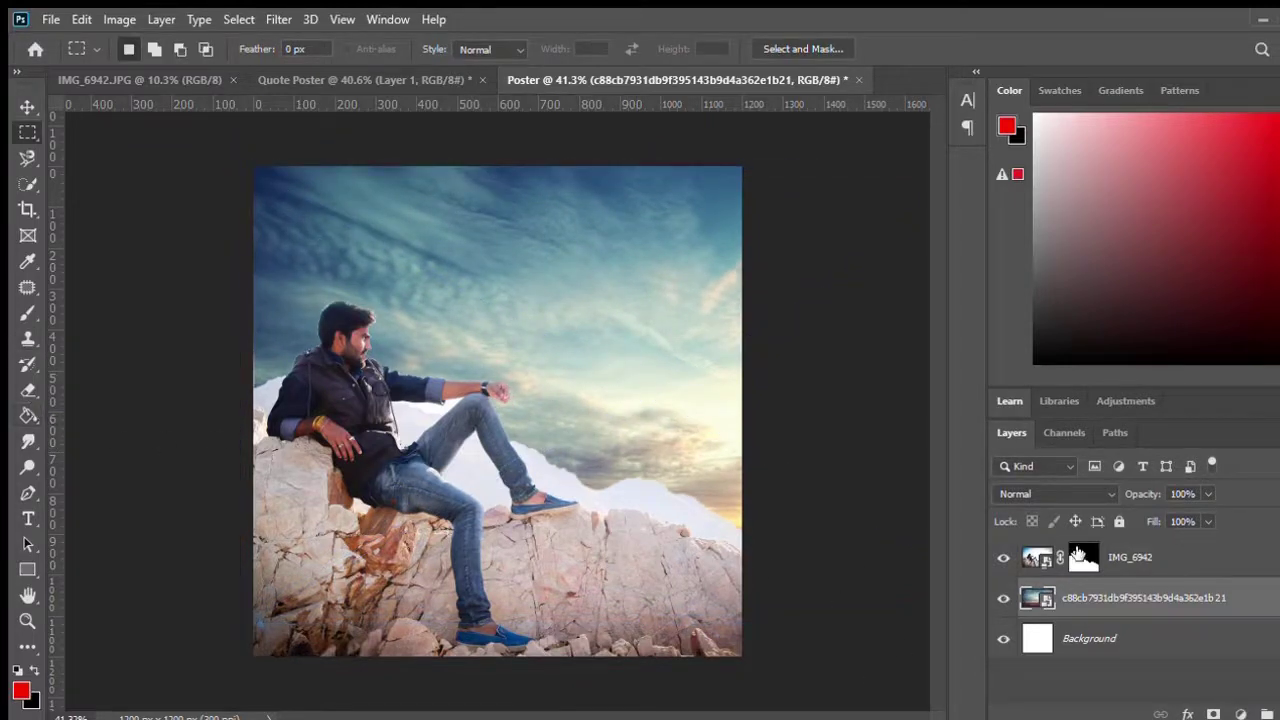
# - Add a new layer above IMG_6942 and paint white from the man's shoulder up to his head
pyautogui.click(1174, 564)
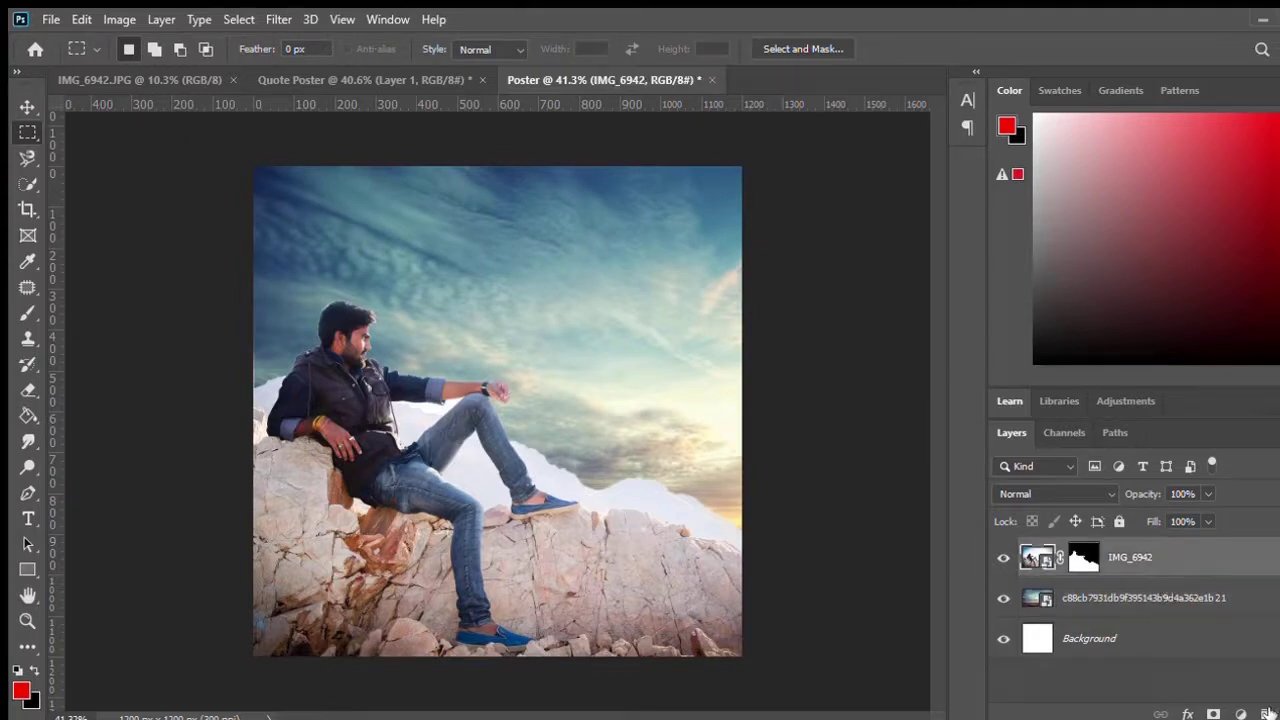
pyautogui.hotkey('ctrl', 'shift', 'alt', 'n')
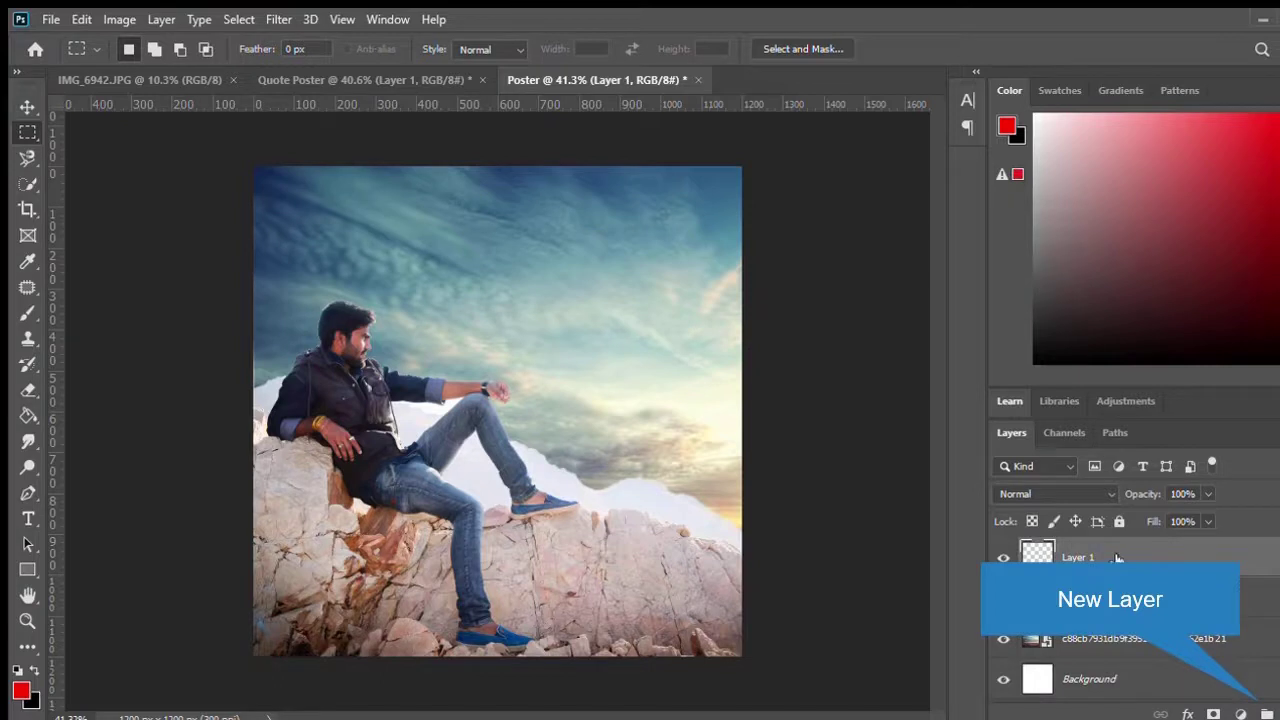
pyautogui.click(27, 313)
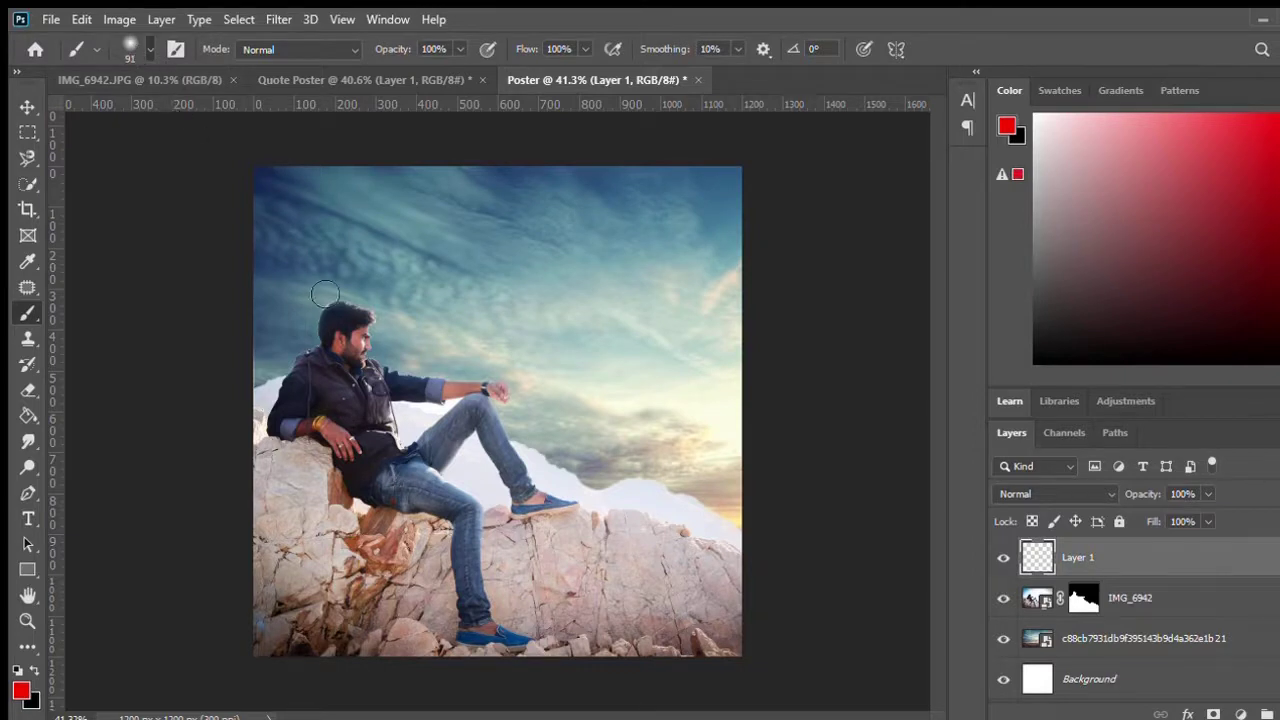
pyautogui.moveTo(275, 366); pyautogui.dragTo(270, 385)
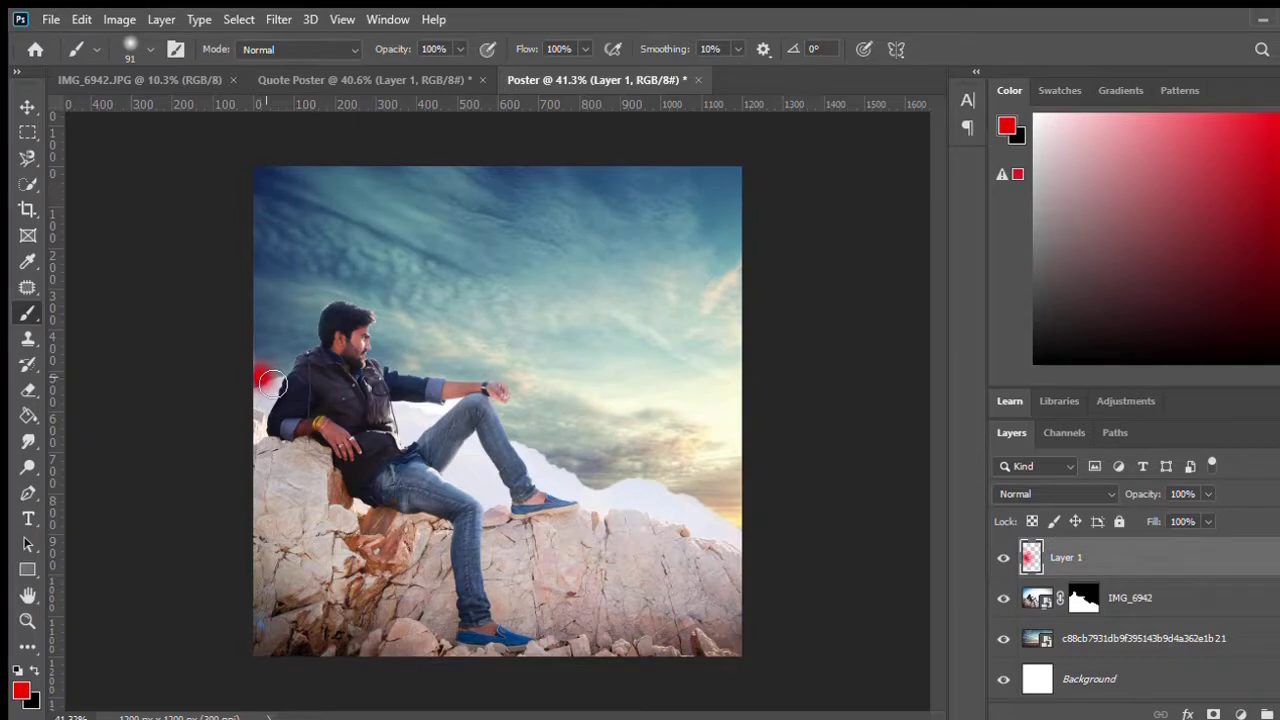
pyautogui.hotkey('ctrl', 'z')
pyautogui.press('i')
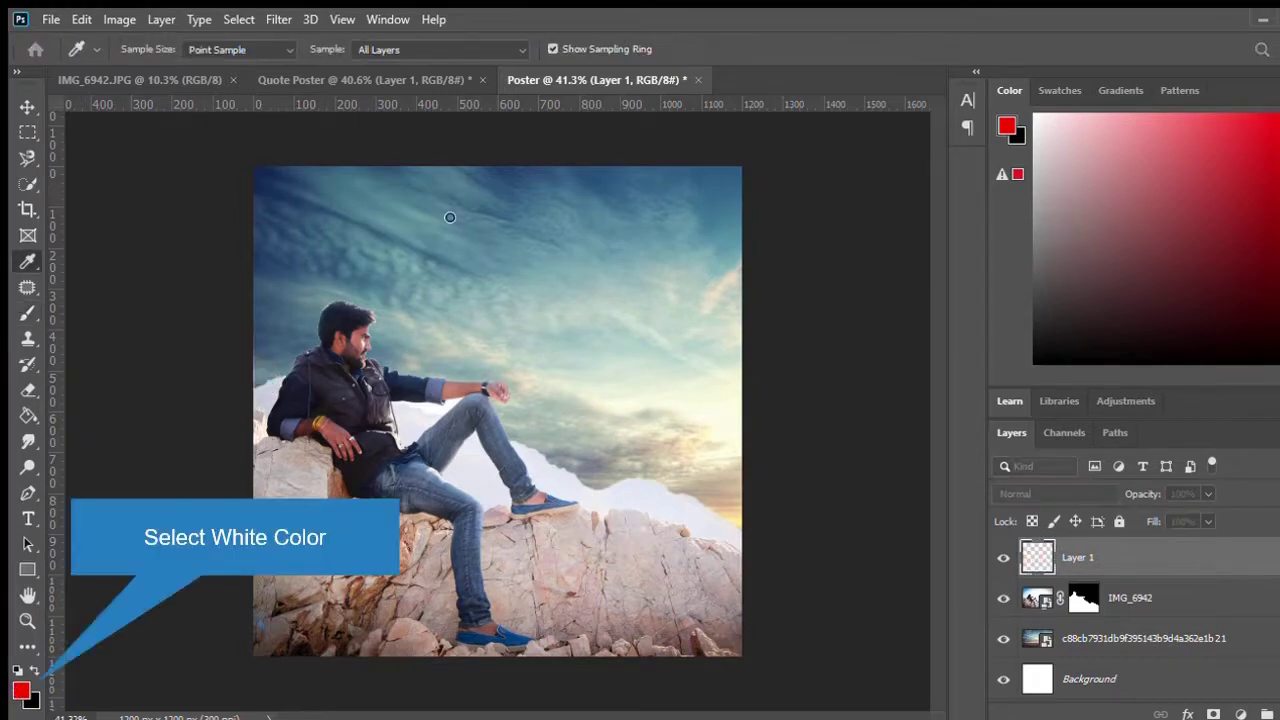
pyautogui.press('d')
pyautogui.press('x')
pyautogui.press('b')
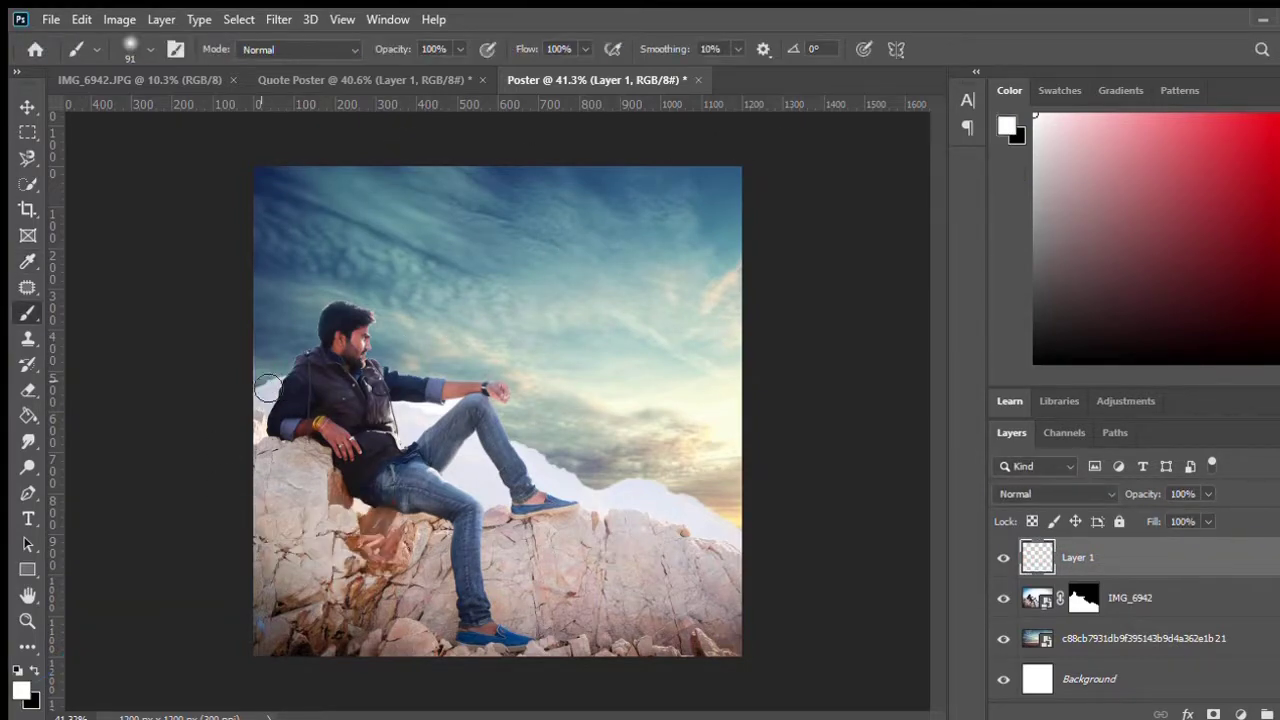
pyautogui.moveTo(262, 388); pyautogui.dragTo(368, 317)
# - Trace white along arm, leg and rocks, move Layer 1 below IMG_6942, and transform it to fit
pyautogui.moveTo(400, 375); pyautogui.dragTo(658, 490)
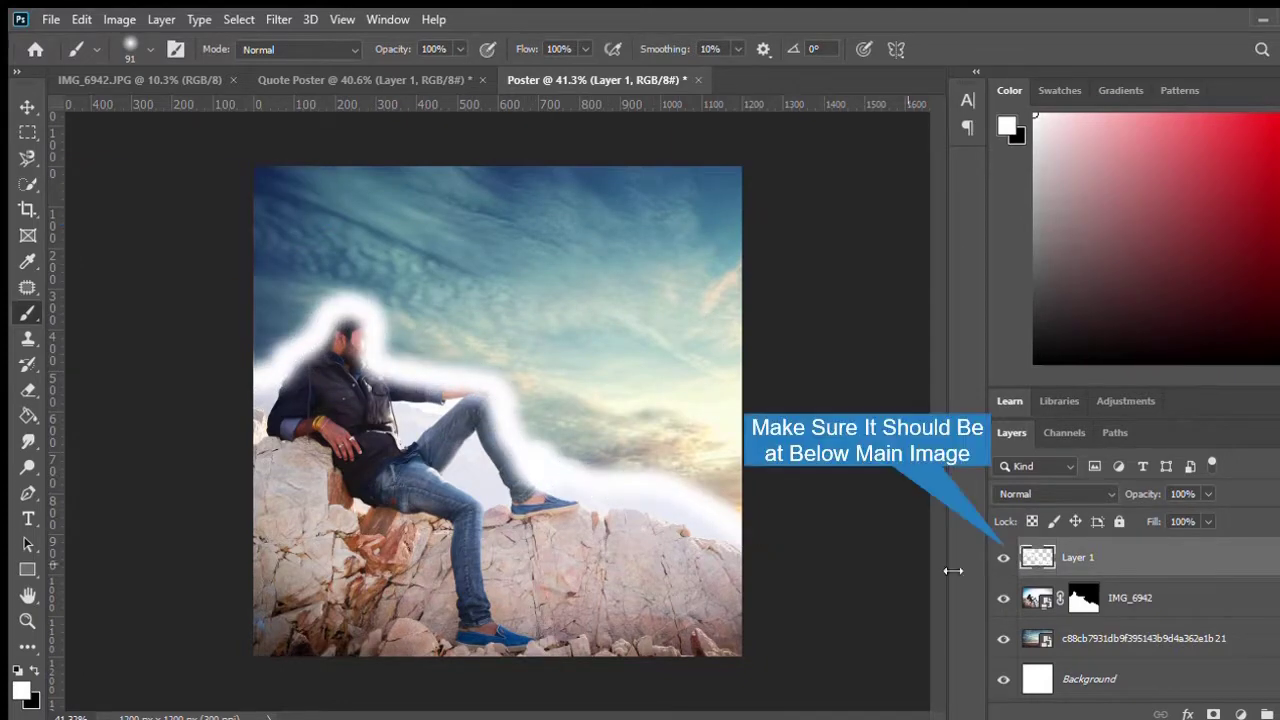
pyautogui.moveTo(1100, 558); pyautogui.dragTo(1131, 614)
pyautogui.hotkey('ctrl', 't')
pyautogui.moveTo(600, 494); pyautogui.dragTo(600, 509)
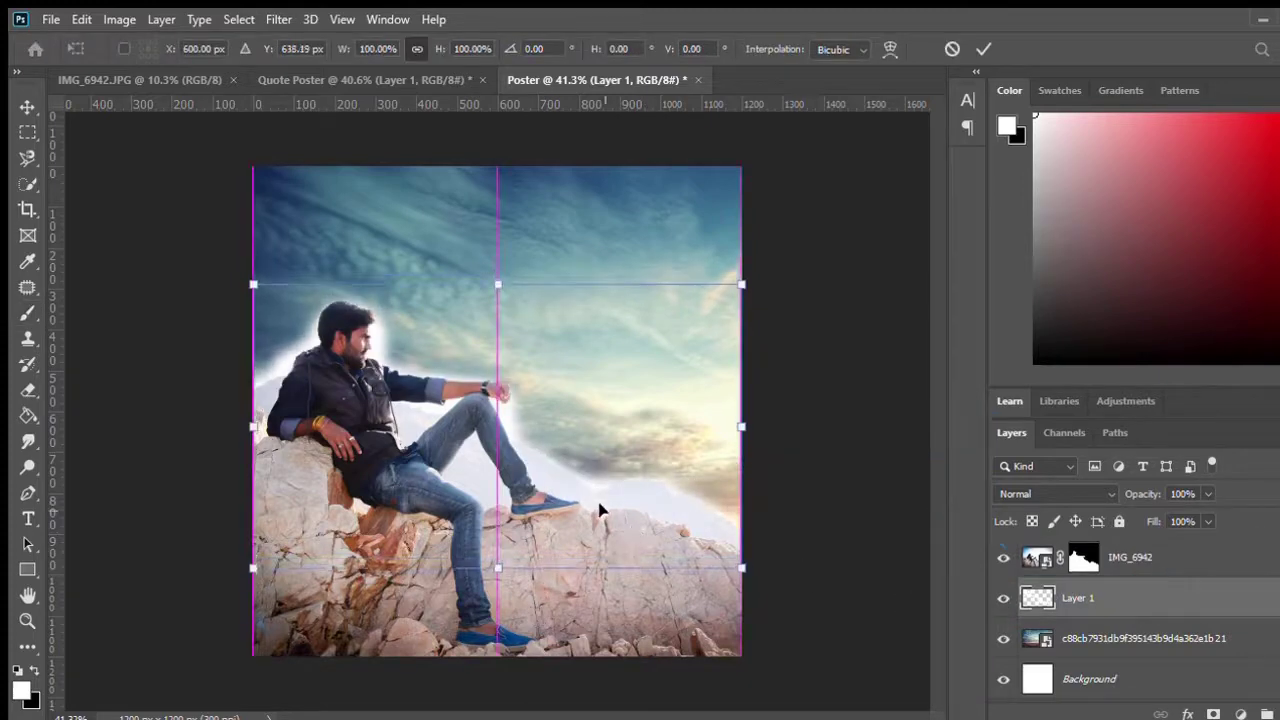
pyautogui.moveTo(741, 289); pyautogui.dragTo(743, 289)
pyautogui.moveTo(497, 289); pyautogui.dragTo(497, 281)
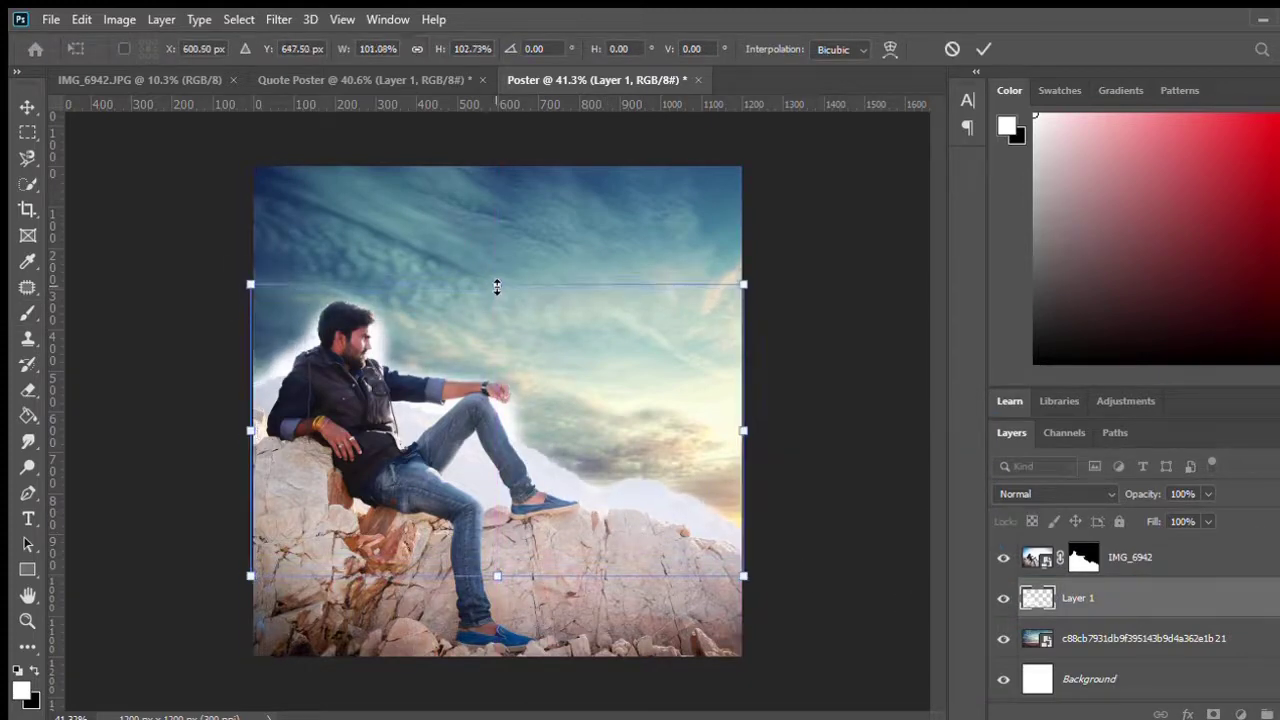
pyautogui.moveTo(744, 577); pyautogui.dragTo(736, 557)
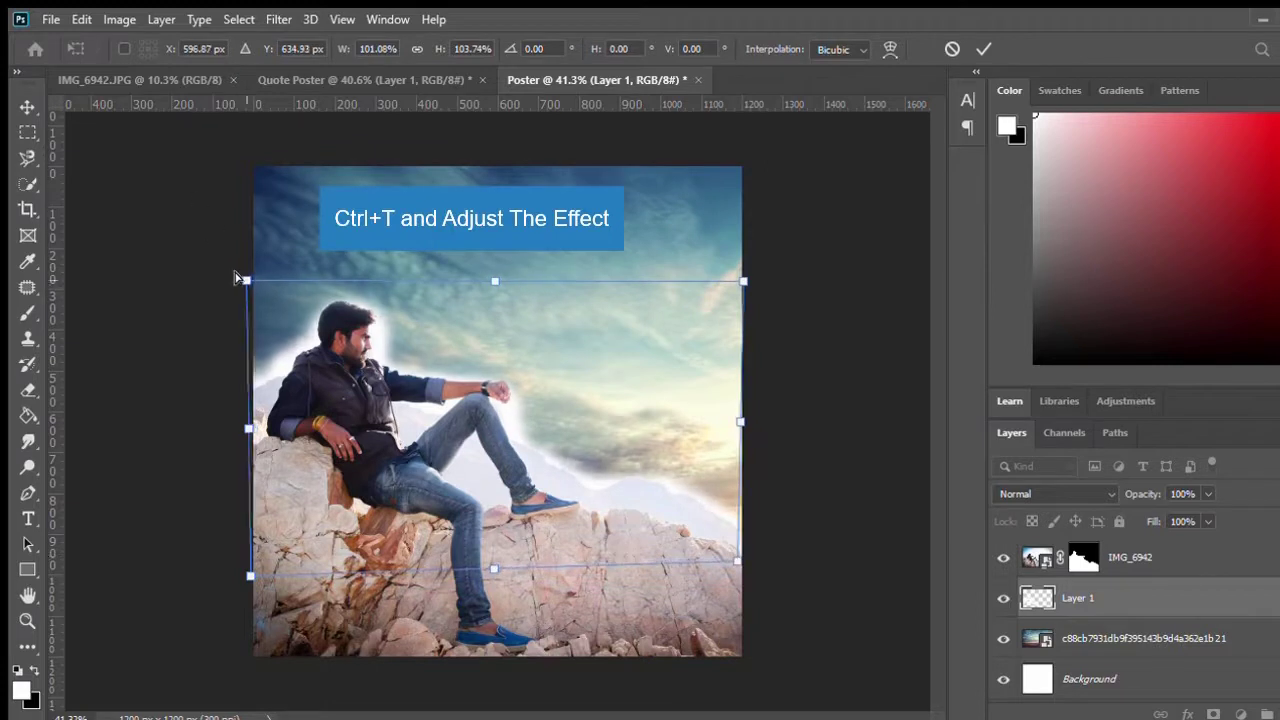
pyautogui.moveTo(250, 281); pyautogui.dragTo(241, 284)
pyautogui.moveTo(743, 281); pyautogui.dragTo(743, 271)
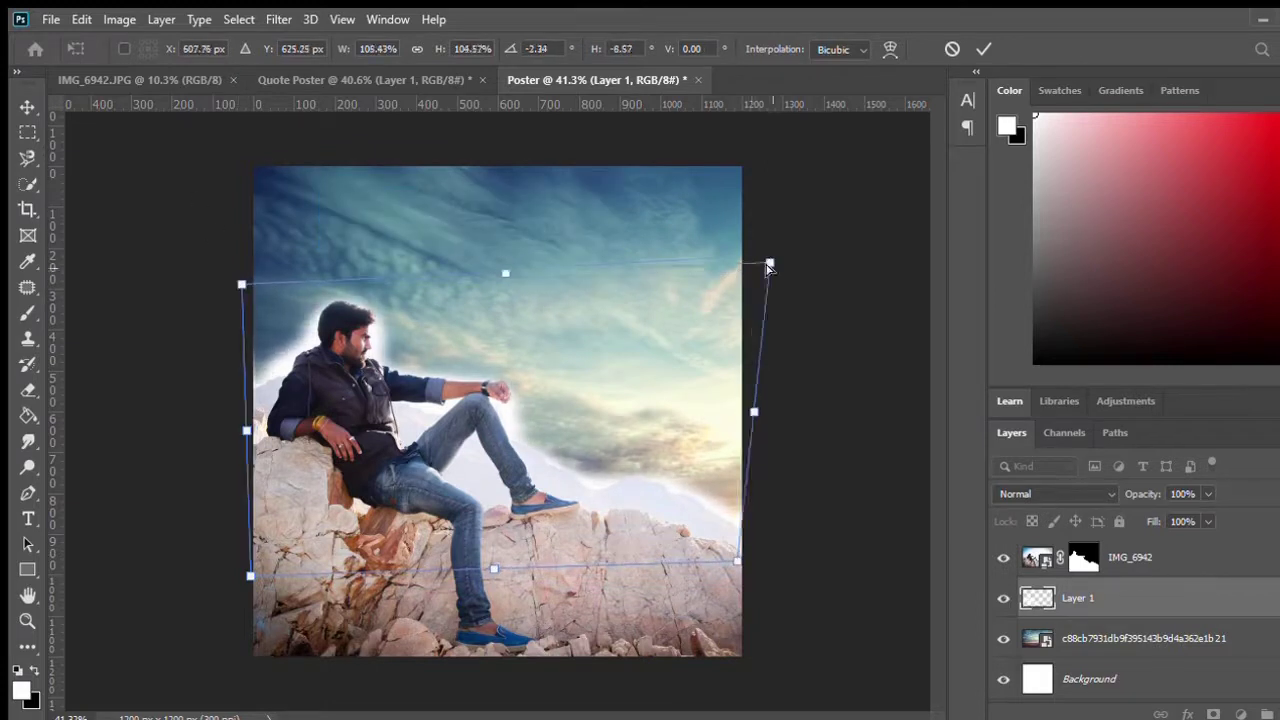
pyautogui.moveTo(245, 428); pyautogui.dragTo(251, 428)
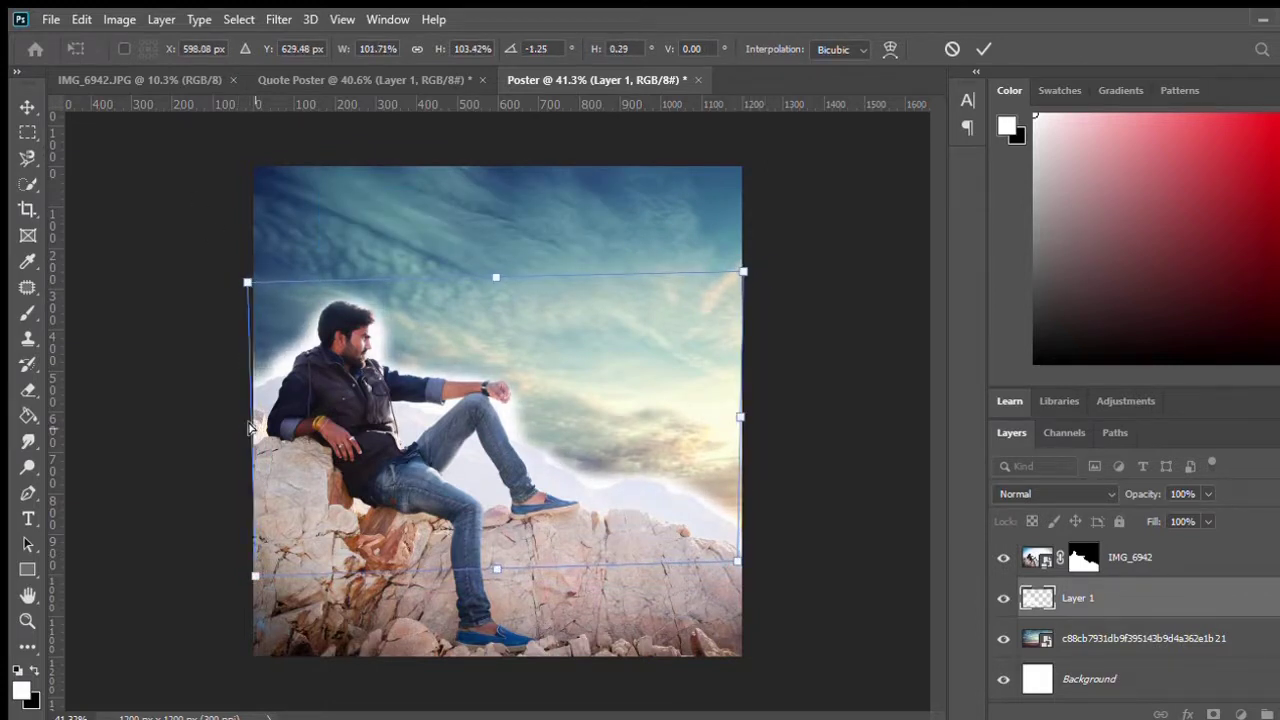
pyautogui.press('Return')
pyautogui.press('b')
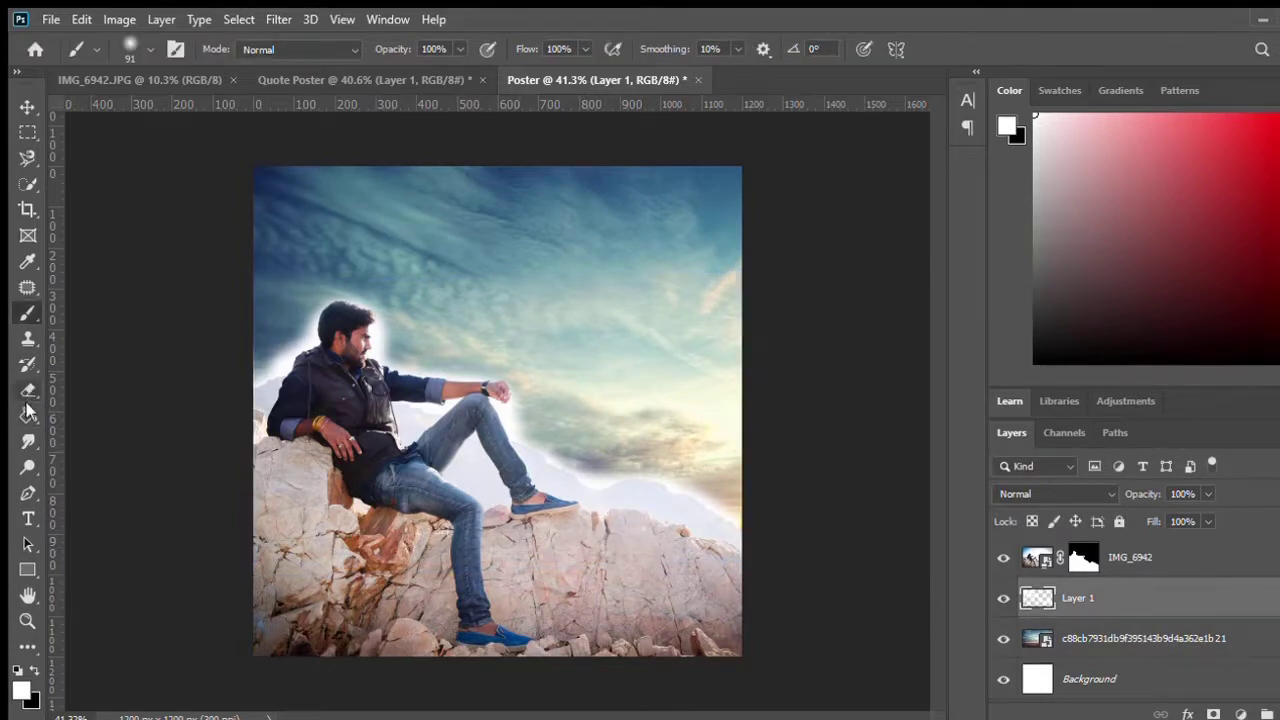
pyautogui.click(27, 518)
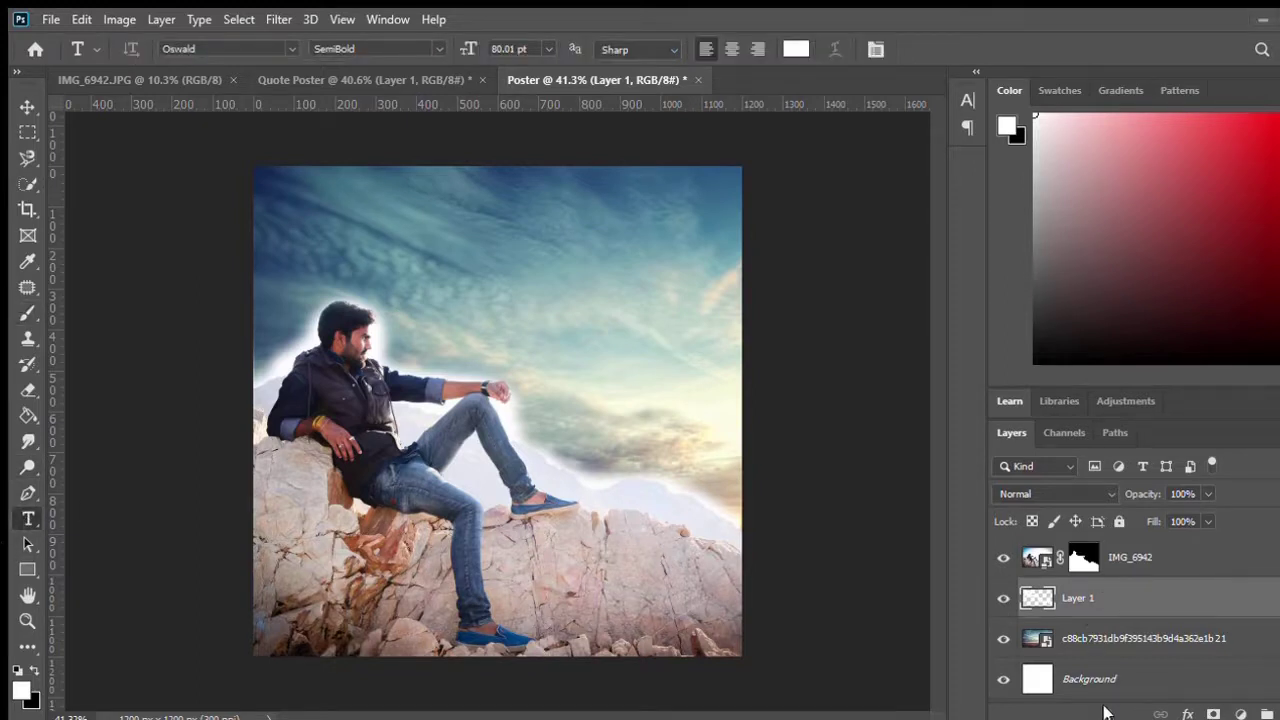
# - Start a 30 pt text box in the upper-right sky above IMG_6942
pyautogui.click(1008, 558)
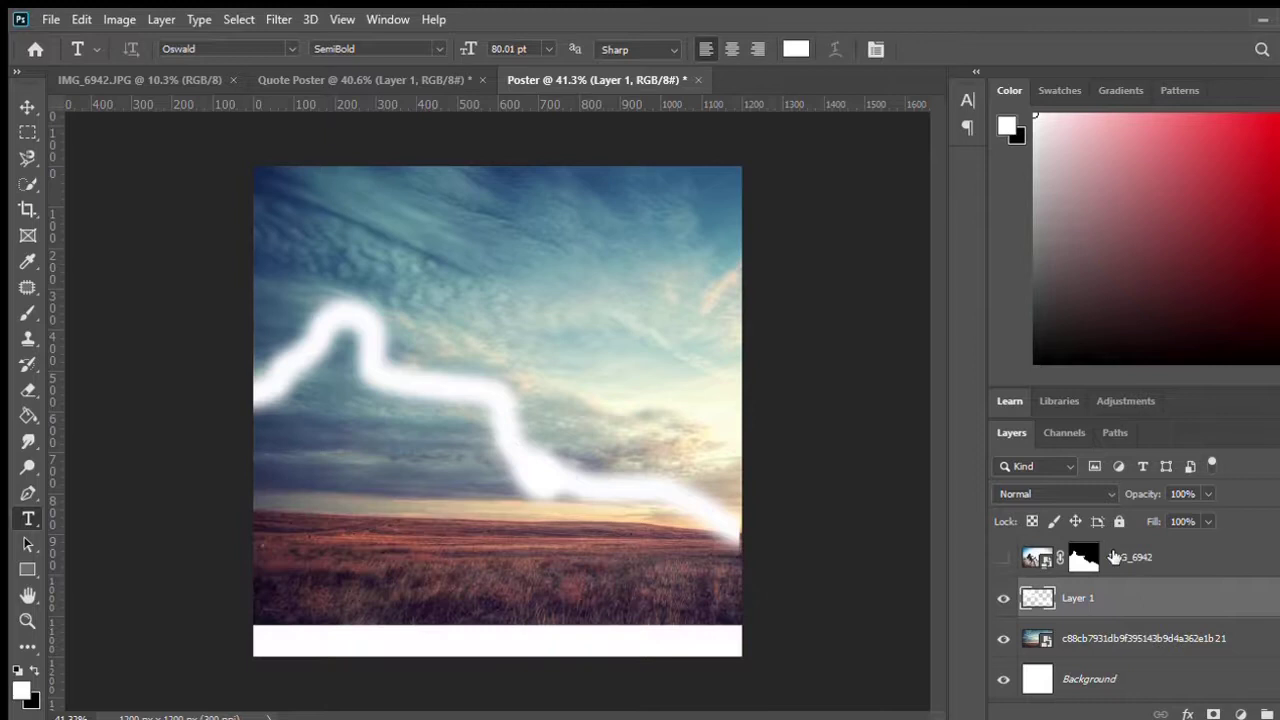
pyautogui.click(1004, 558)
pyautogui.click(1194, 558)
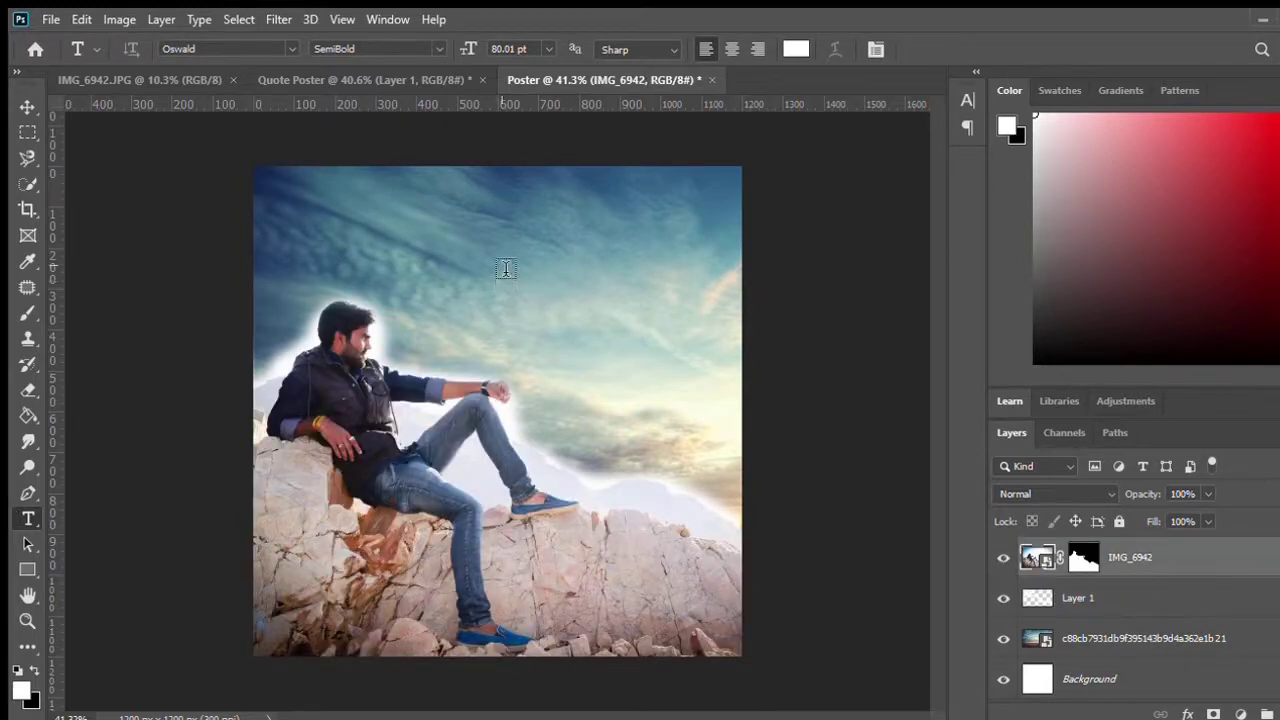
pyautogui.click(553, 220)
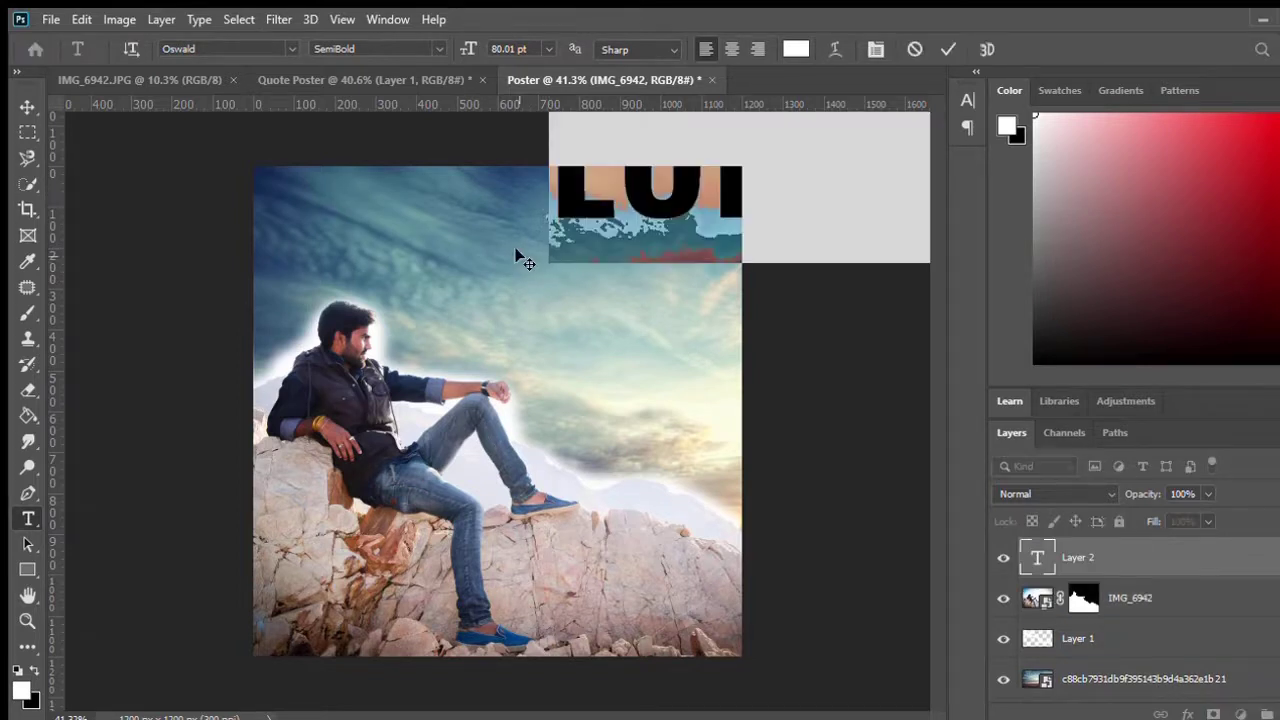
pyautogui.click(506, 48)
pyautogui.write('30')
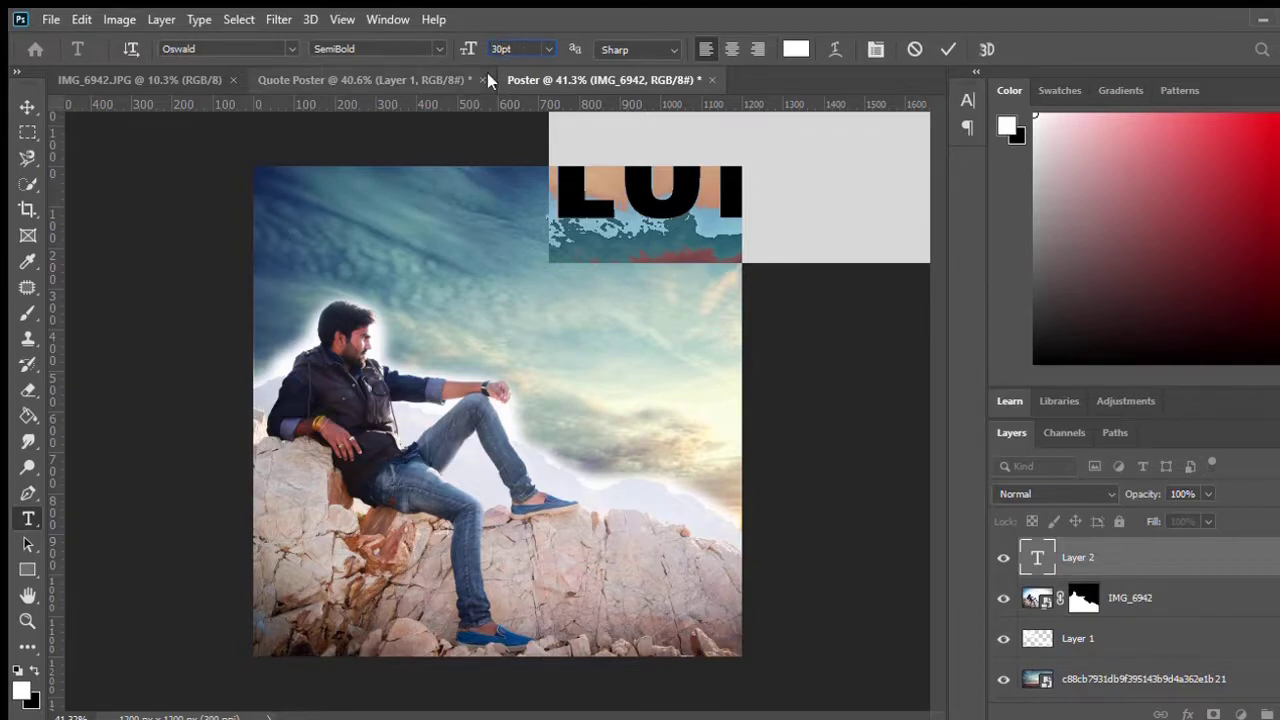
pyautogui.press('Return')
# - Delete the placeholder text and set the font to Oswald SemiBold
pyautogui.click(695, 197)
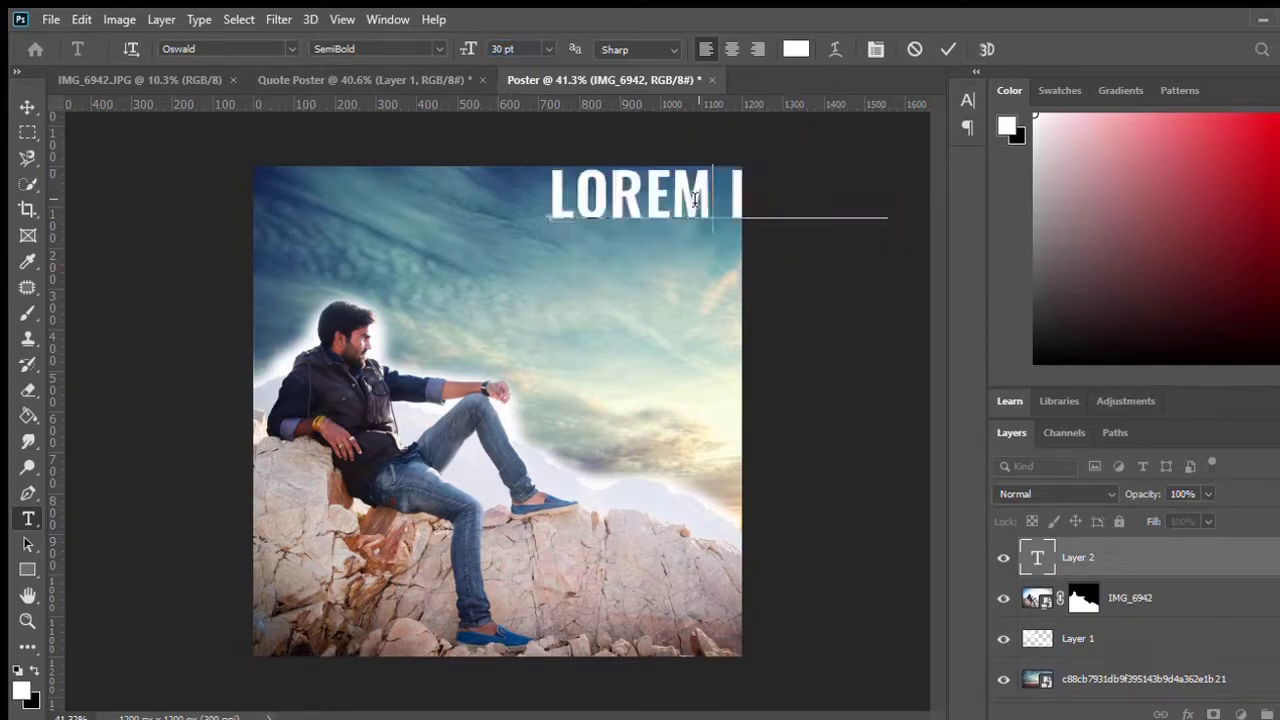
pyautogui.moveTo(551, 201); pyautogui.dragTo(933, 243)
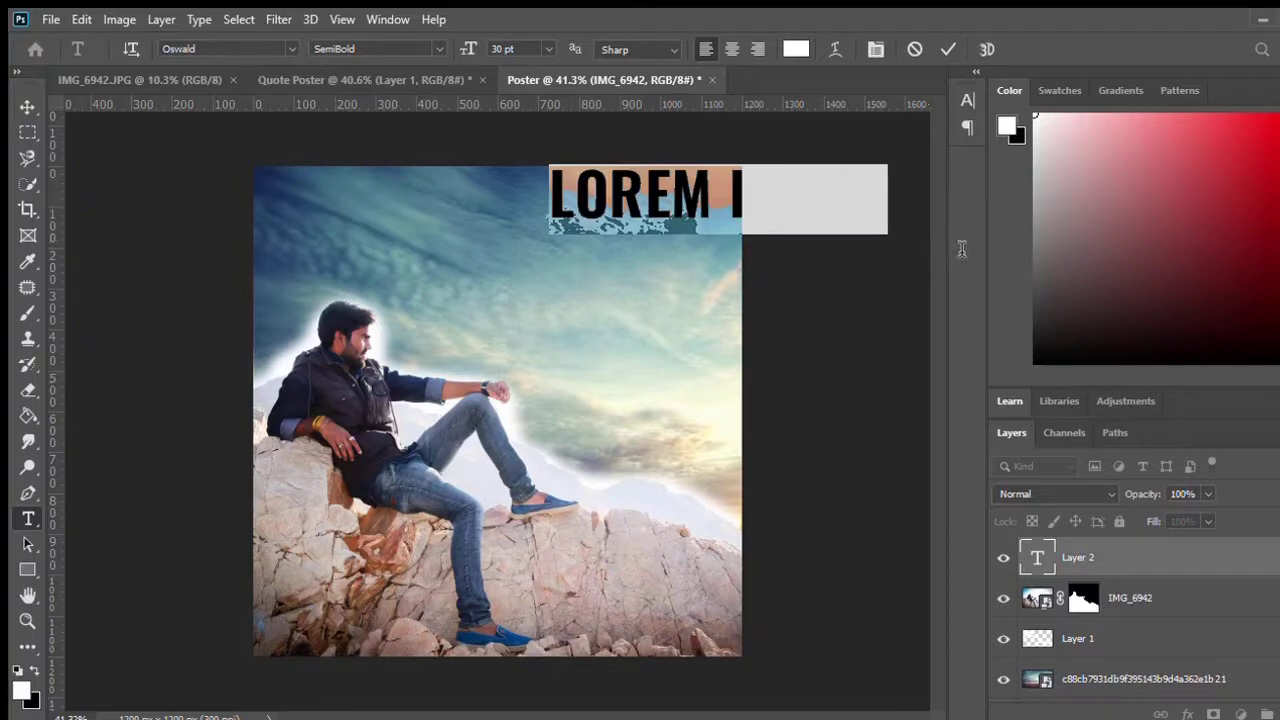
pyautogui.press('BackSpace')
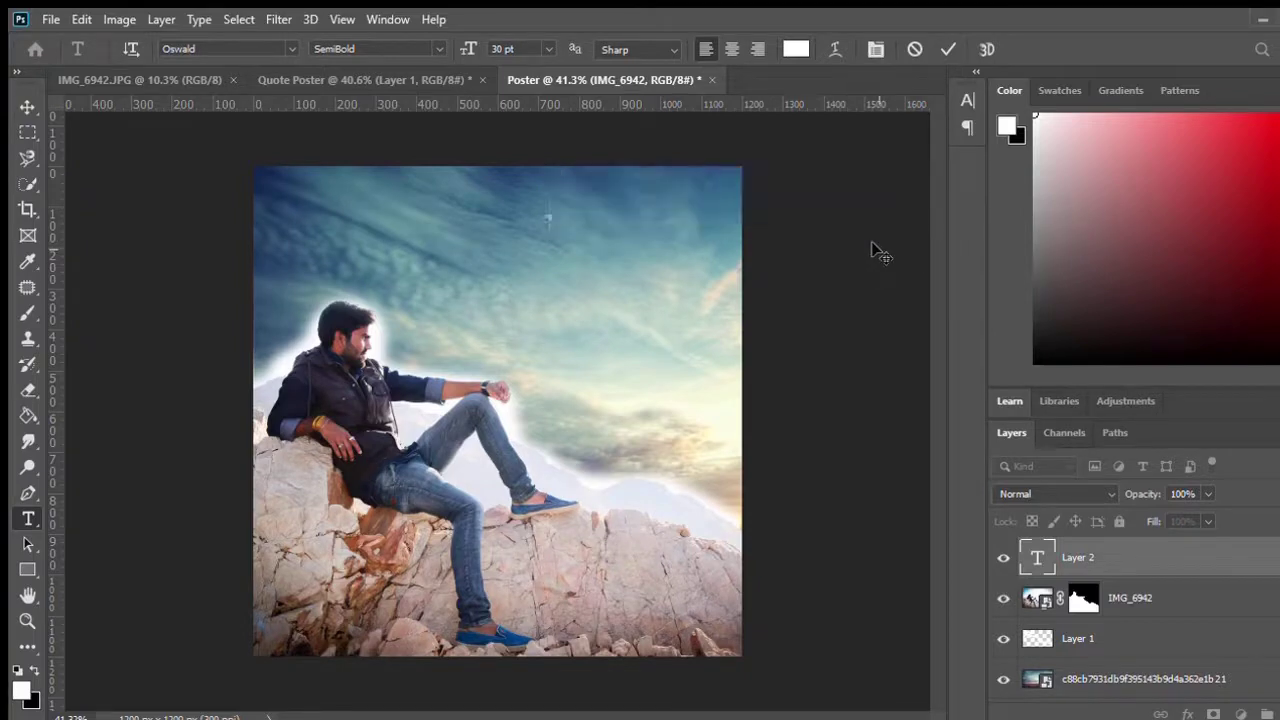
pyautogui.click(218, 52)
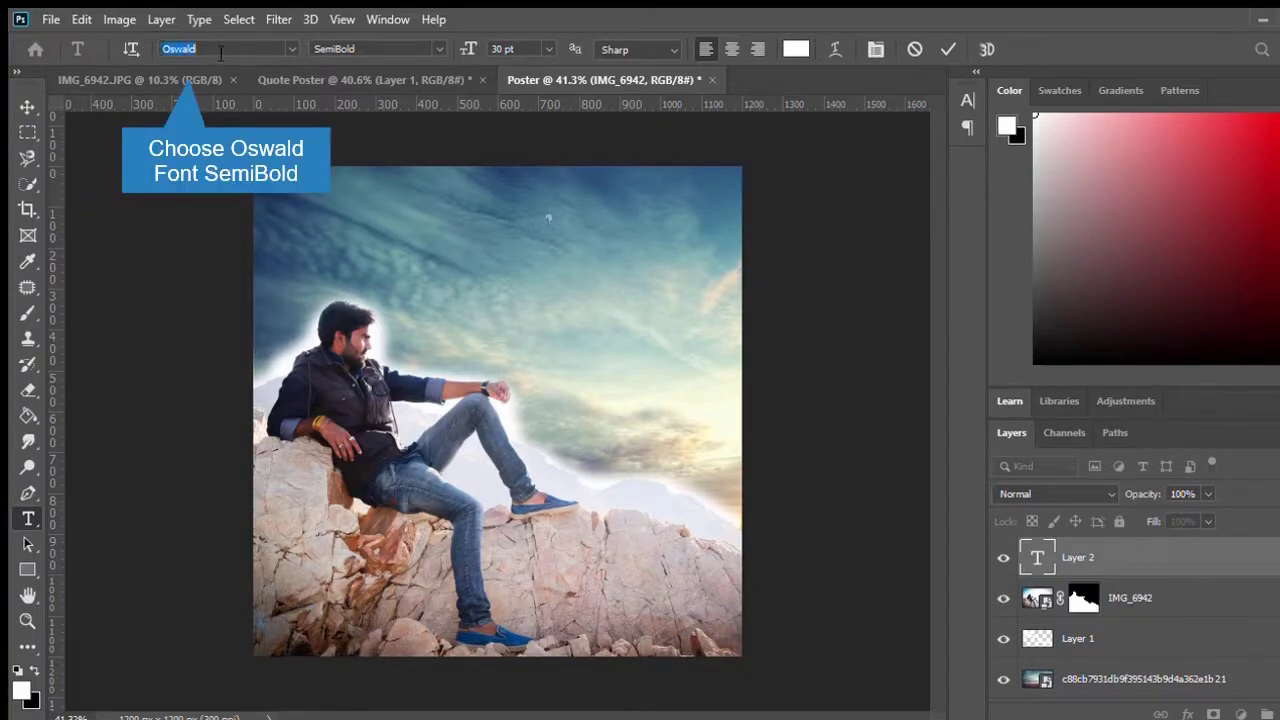
pyautogui.write('Os')
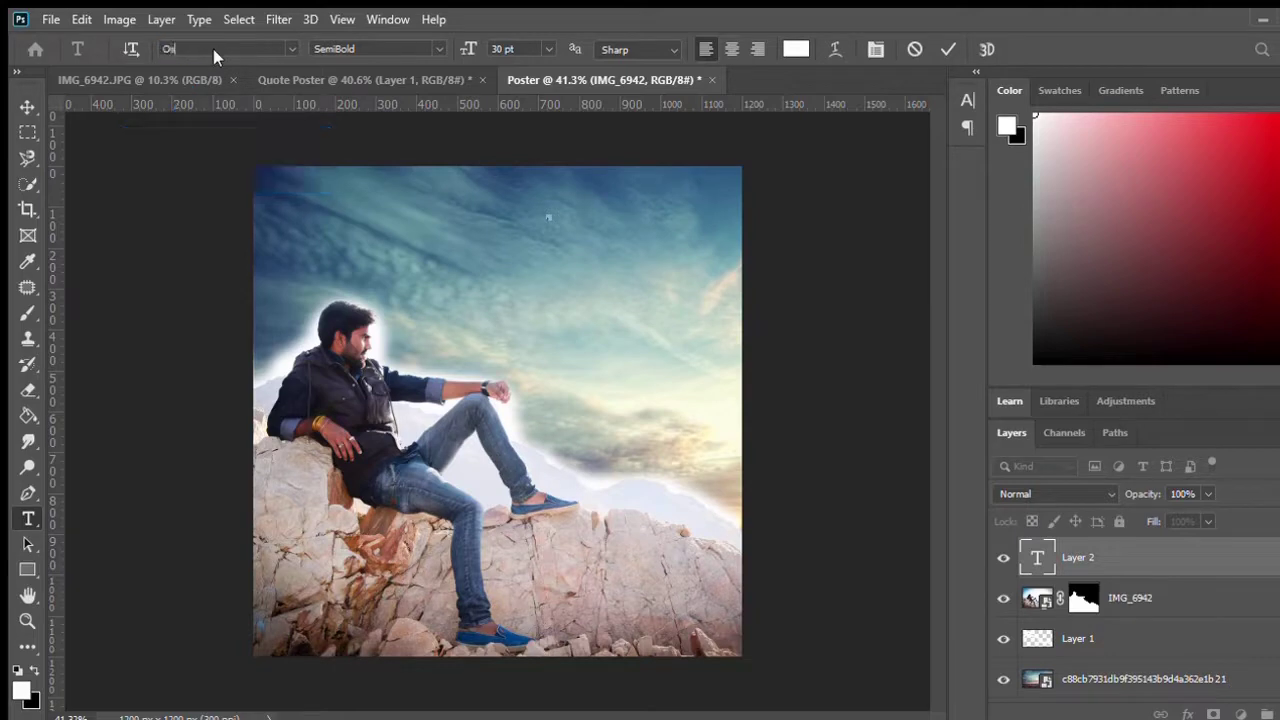
pyautogui.write('wald')
pyautogui.press('Return')
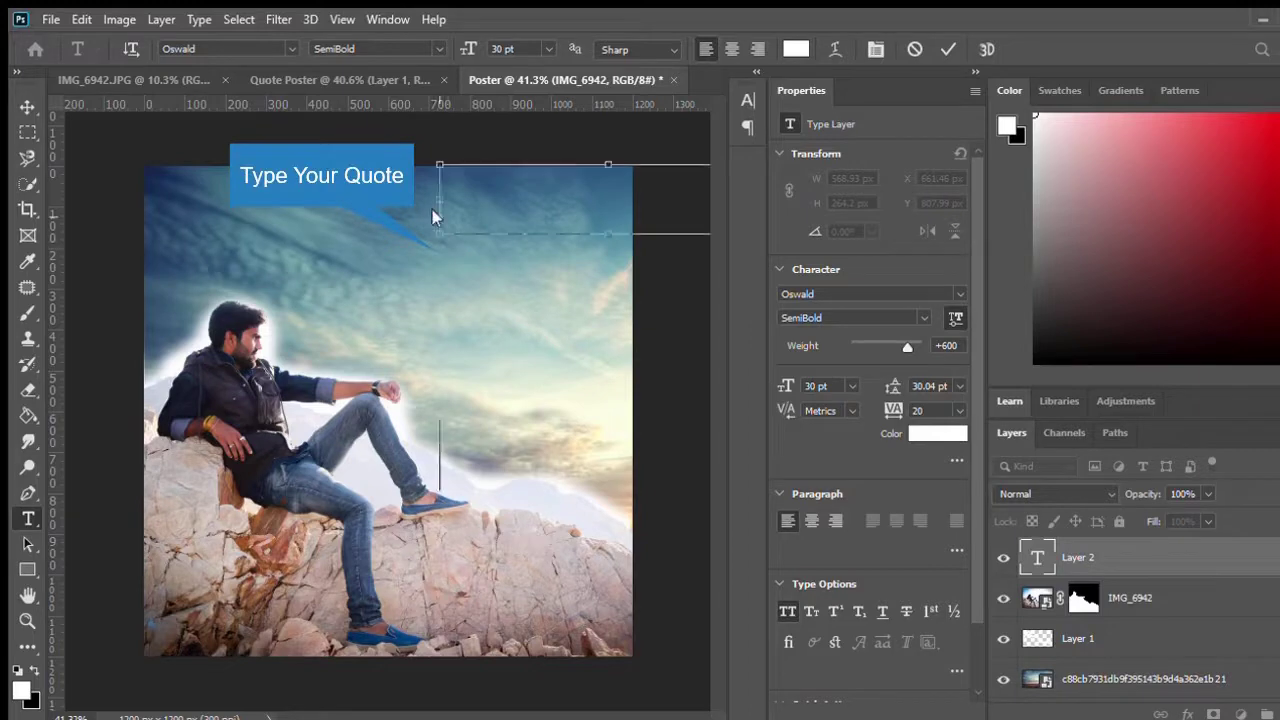
# - Paste CHANGE THE WORLD BY BEING, widen its line spacing, and move it slightly down
pyautogui.write('CHANGE THE WORLD BY BEING')
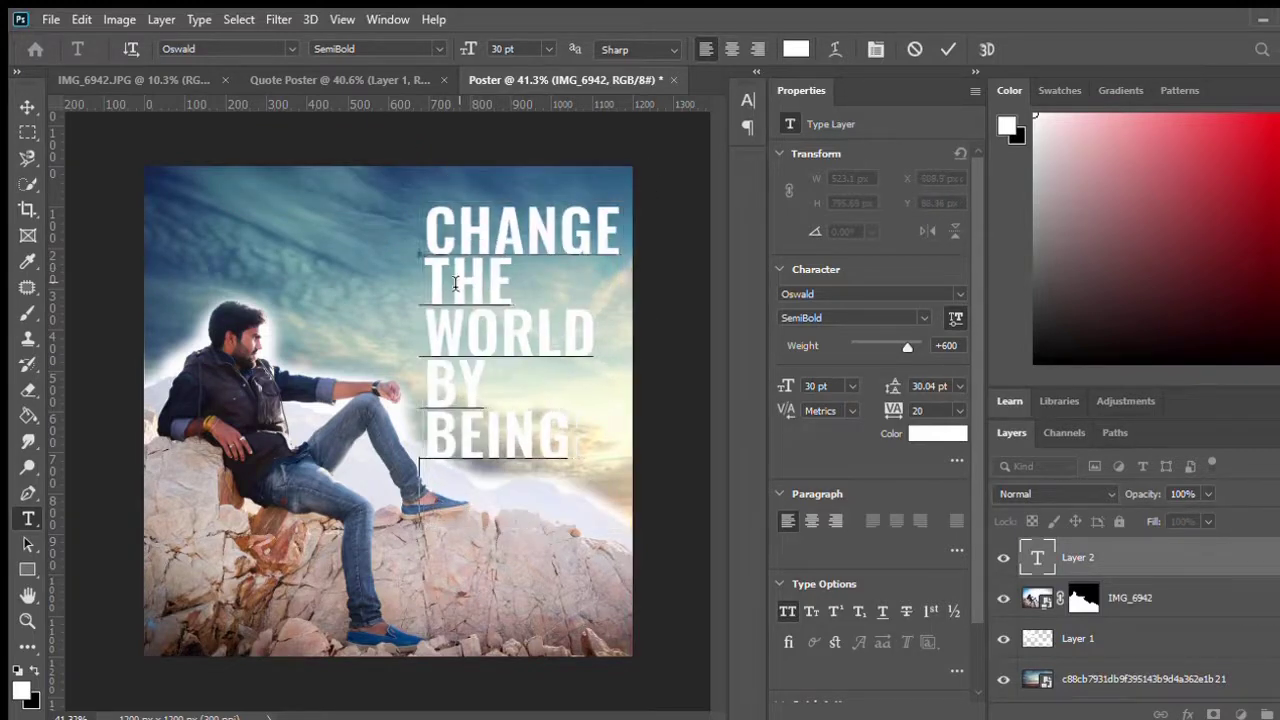
pyautogui.moveTo(569, 437); pyautogui.dragTo(422, 230)
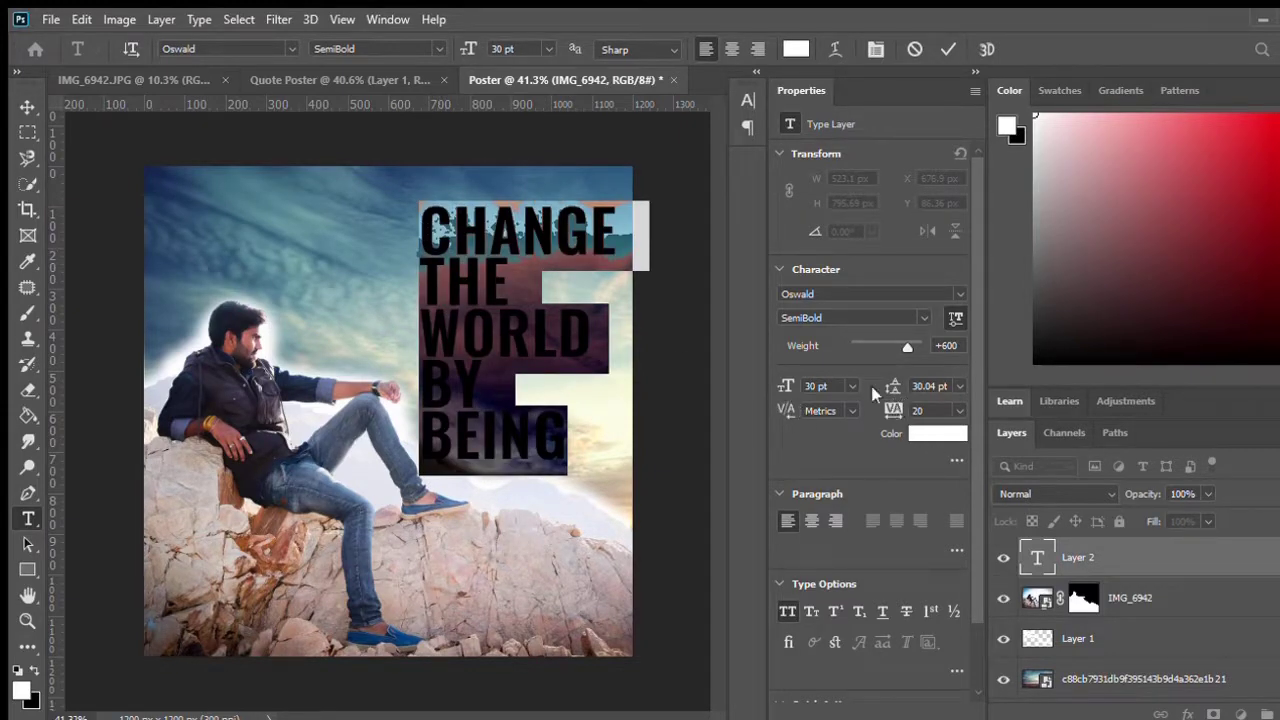
pyautogui.moveTo(895, 387); pyautogui.dragTo(898, 388)
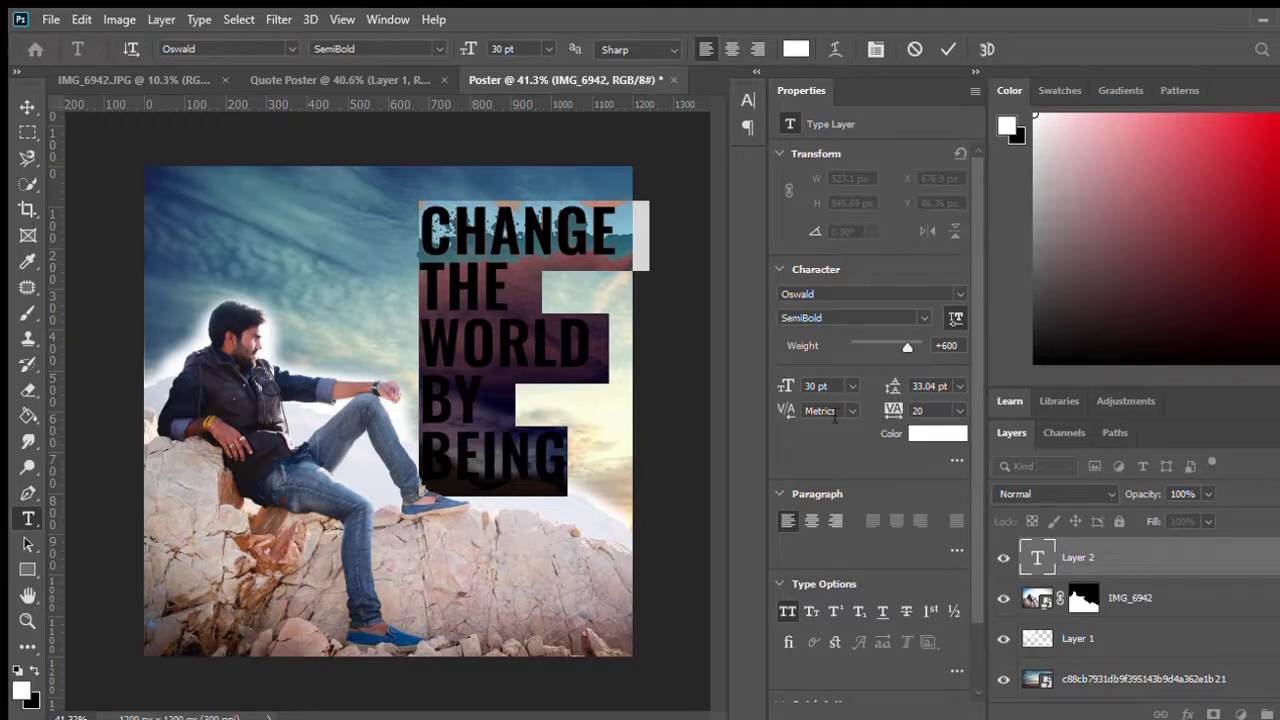
pyautogui.hotkey('ctrl', 'Return')
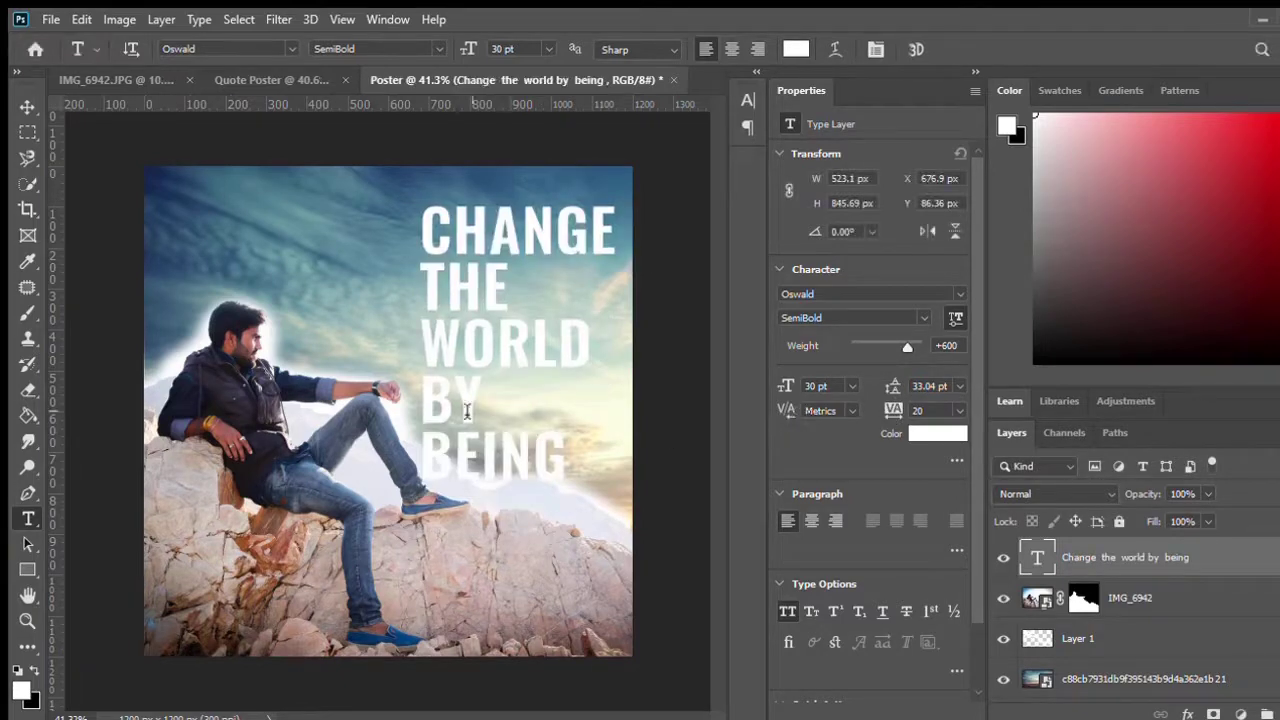
pyautogui.moveTo(447, 380); pyautogui.dragTo(456, 406)
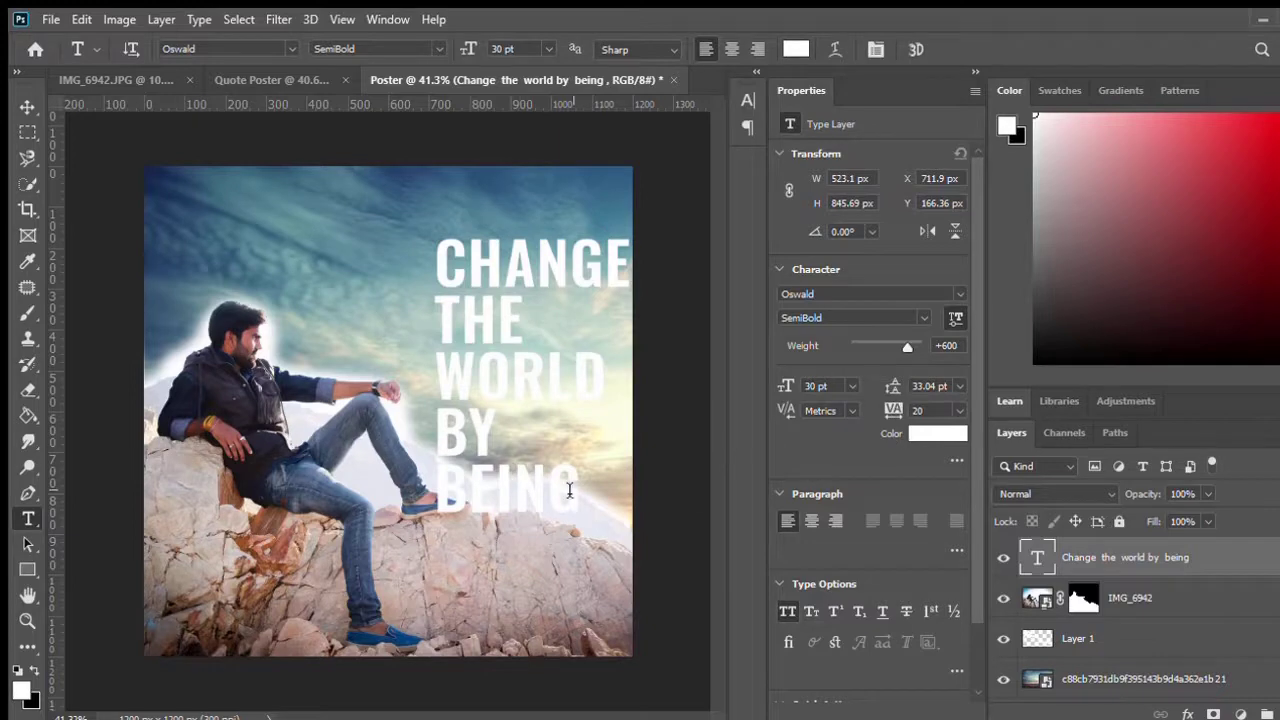
pyautogui.moveTo(569, 490); pyautogui.dragTo(403, 254)
# - Make the headline black, type YOURSELF, and resize the headline to 20 pt
pyautogui.click(925, 432)
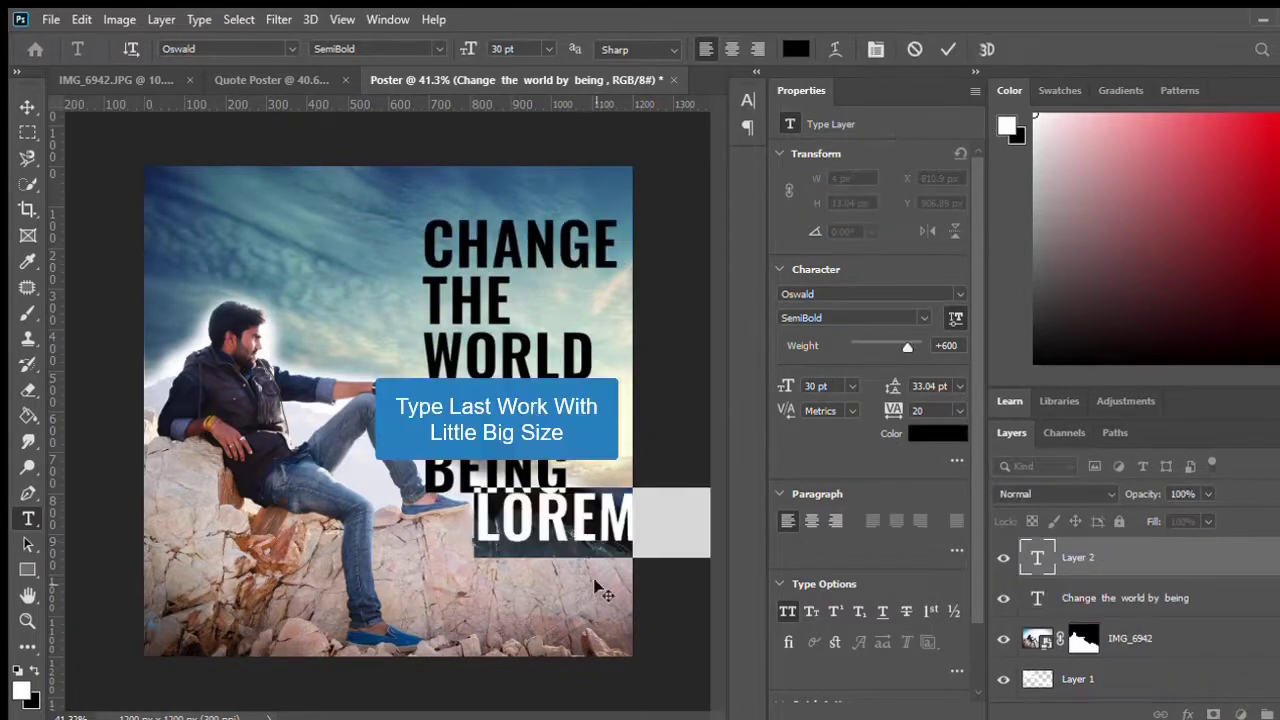
pyautogui.write('YOURSELF')
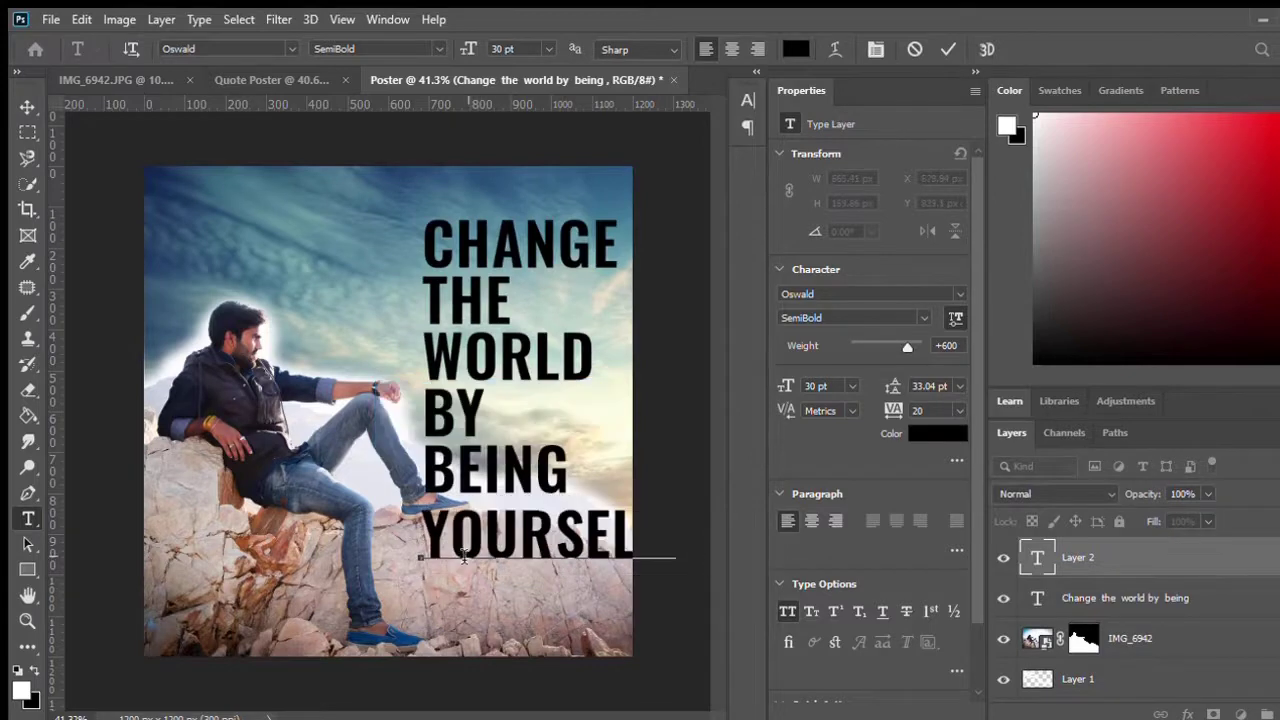
pyautogui.doubleClick(1037, 598)
pyautogui.moveTo(472, 49); pyautogui.dragTo(466, 49)
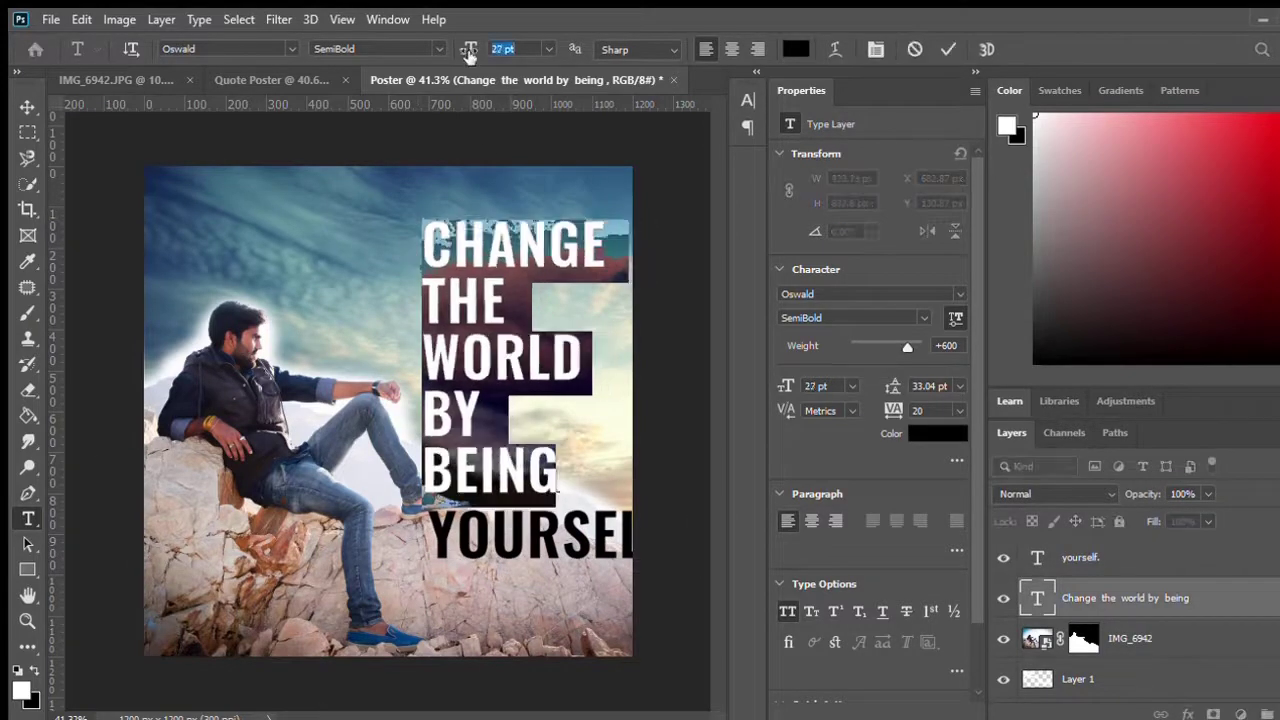
pyautogui.hotkey('ctrl', 'Return')
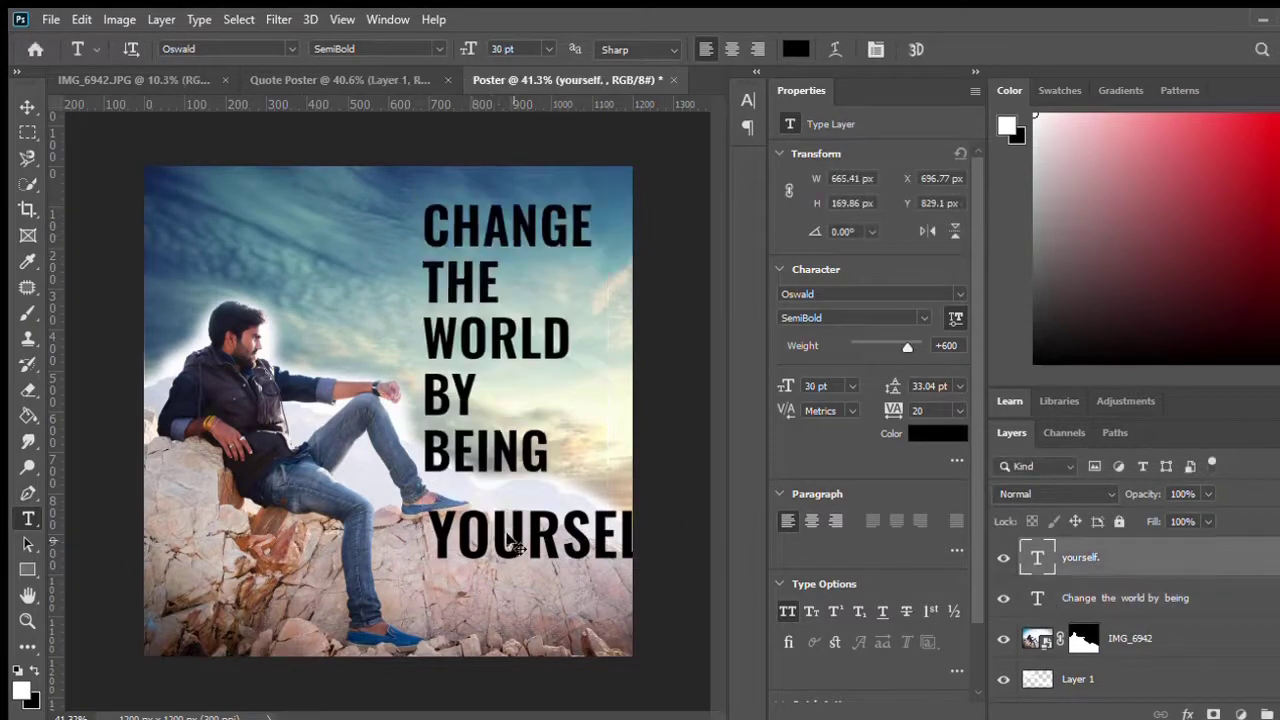
# - Position YOURSELF. under the headline, reorder the layers, and move the headline up right
pyautogui.moveTo(631, 517); pyautogui.dragTo(597, 512)
pyautogui.doubleClick(597, 512)
pyautogui.moveTo(472, 49); pyautogui.dragTo(464, 49)
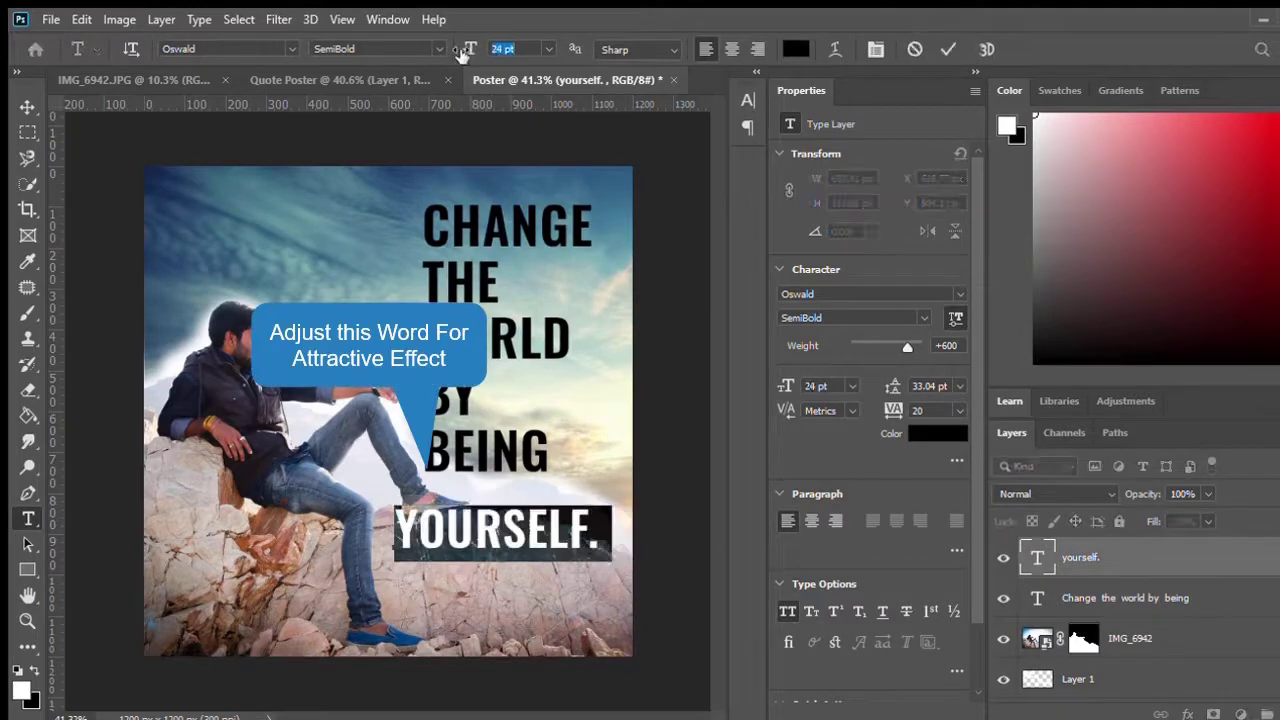
pyautogui.moveTo(505, 540); pyautogui.dragTo(523, 520)
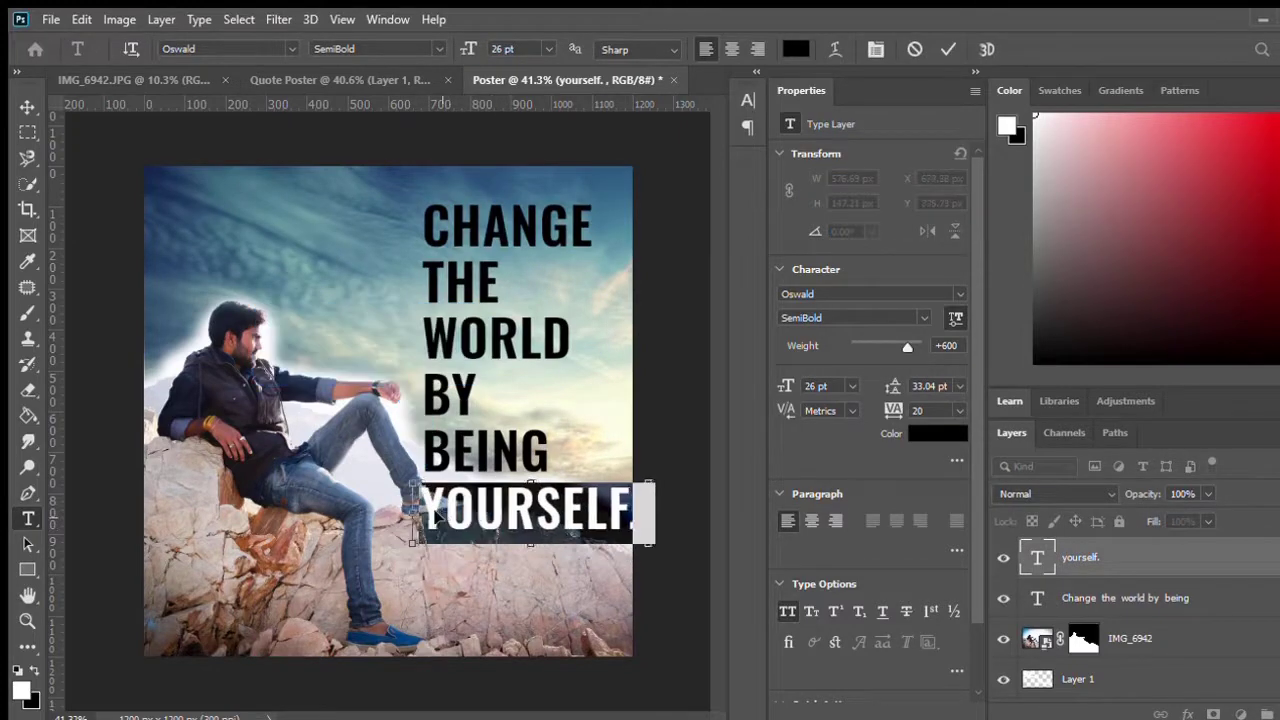
pyautogui.moveTo(1100, 557)
pyautogui.mouseDown()
pyautogui.moveTo(1142, 549)
pyautogui.moveTo(1147, 576)
pyautogui.mouseUp()
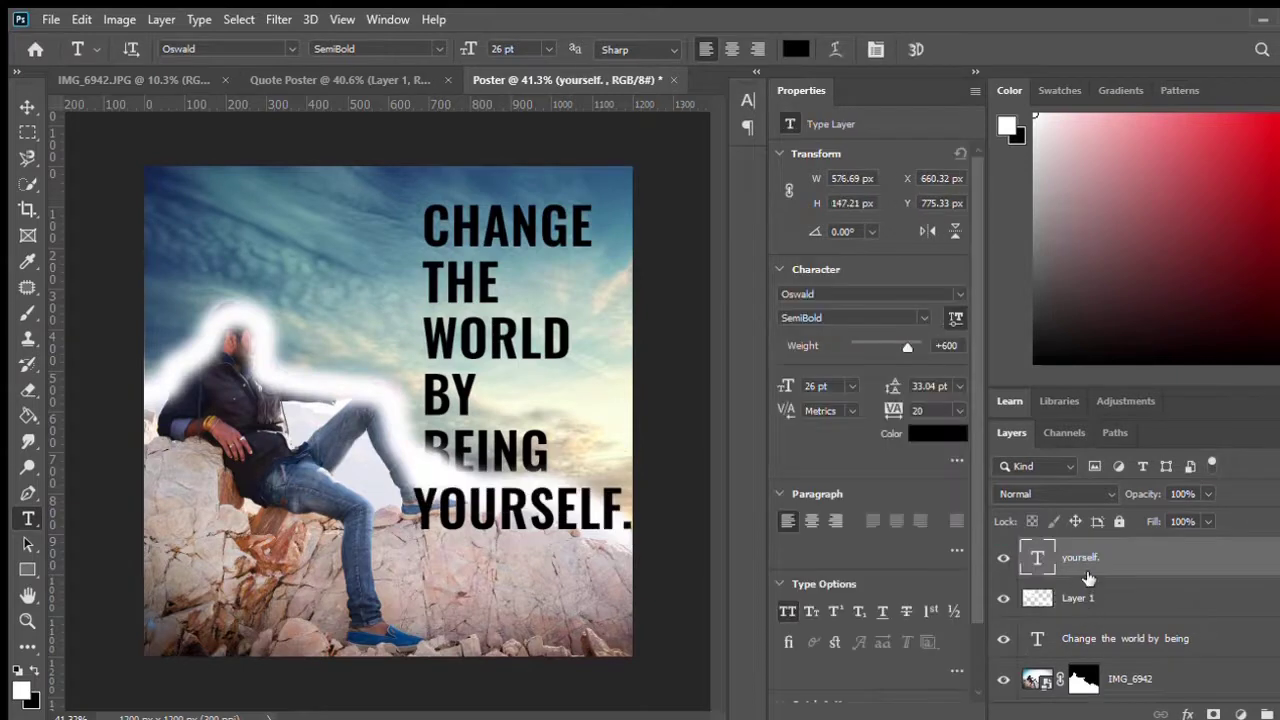
pyautogui.moveTo(1082, 600)
pyautogui.mouseDown()
pyautogui.moveTo(1096, 690)
pyautogui.moveTo(1081, 628)
pyautogui.mouseUp()
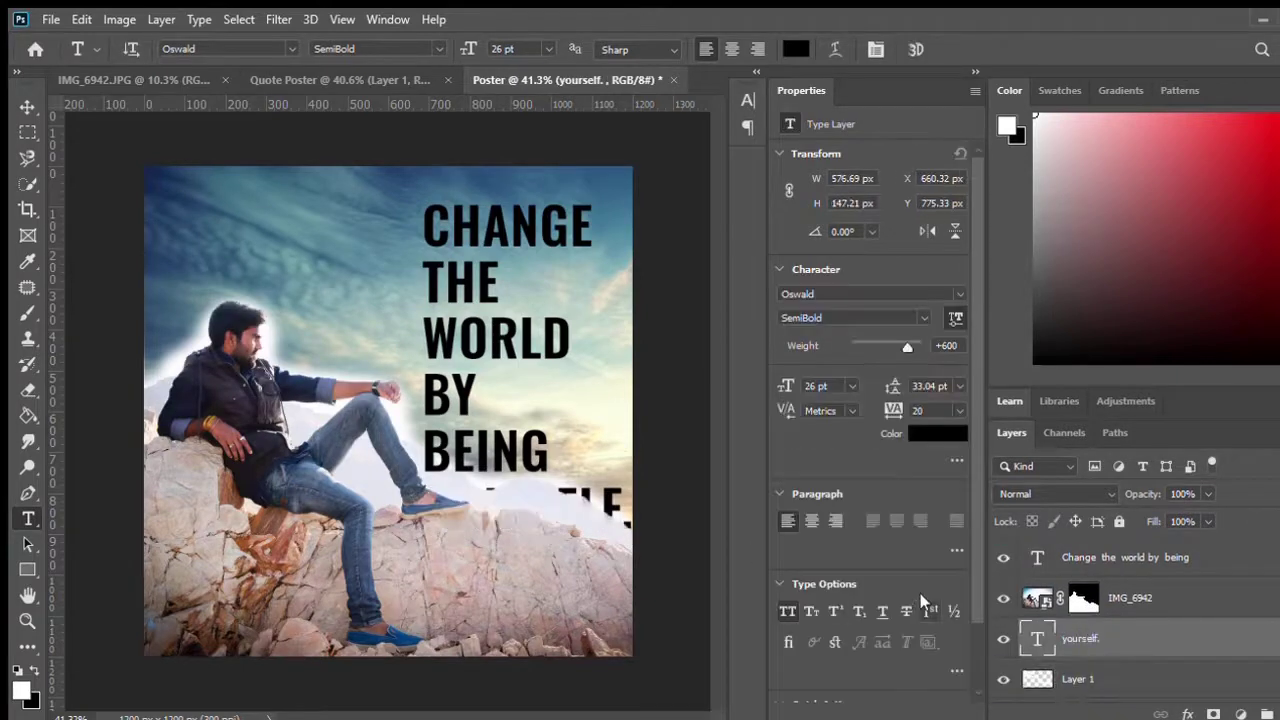
pyautogui.click(578, 520)
pyautogui.press('Escape')
pyautogui.moveTo(560, 555); pyautogui.dragTo(578, 485)
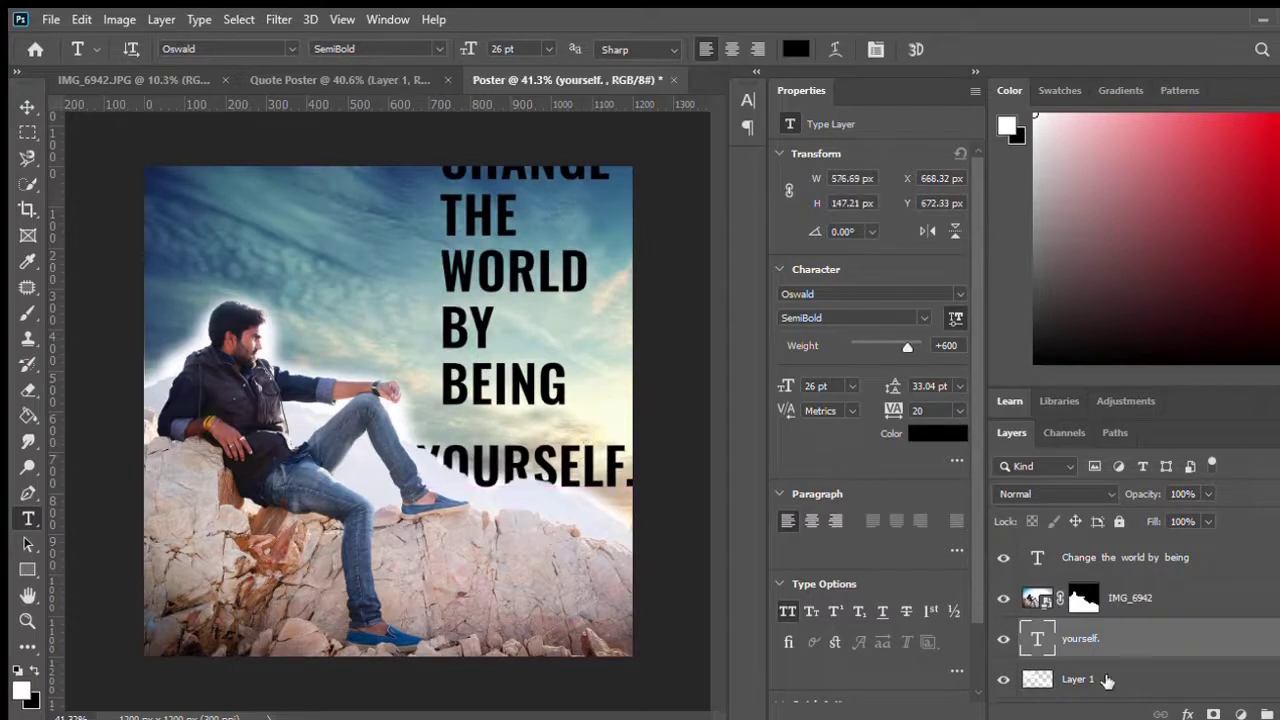
# - Put Layer 1 above yourself., shrink YOURSELF. to 24 pt, and nudge it up
pyautogui.moveTo(1087, 679); pyautogui.dragTo(1088, 638)
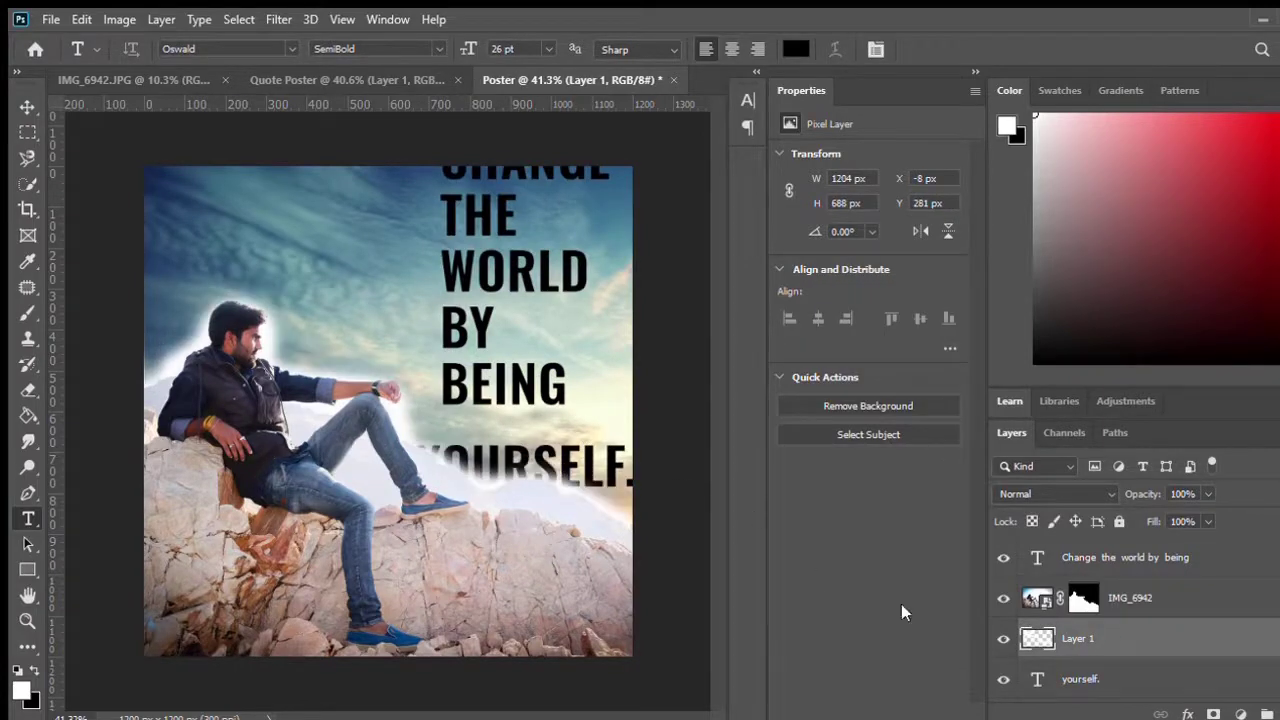
pyautogui.click(1120, 678)
pyautogui.moveTo(545, 470); pyautogui.dragTo(535, 455)
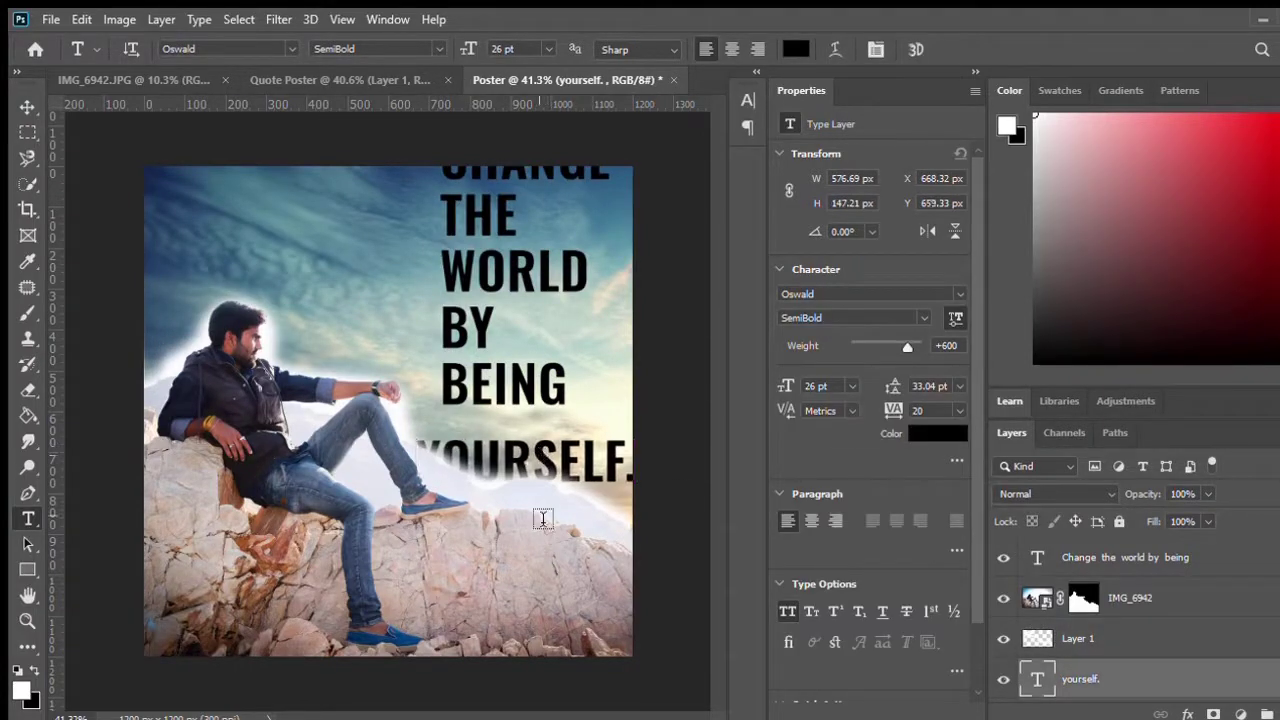
pyautogui.doubleClick(535, 455)
pyautogui.moveTo(476, 52); pyautogui.dragTo(470, 55)
pyautogui.hotkey('ctrl', 'Return')
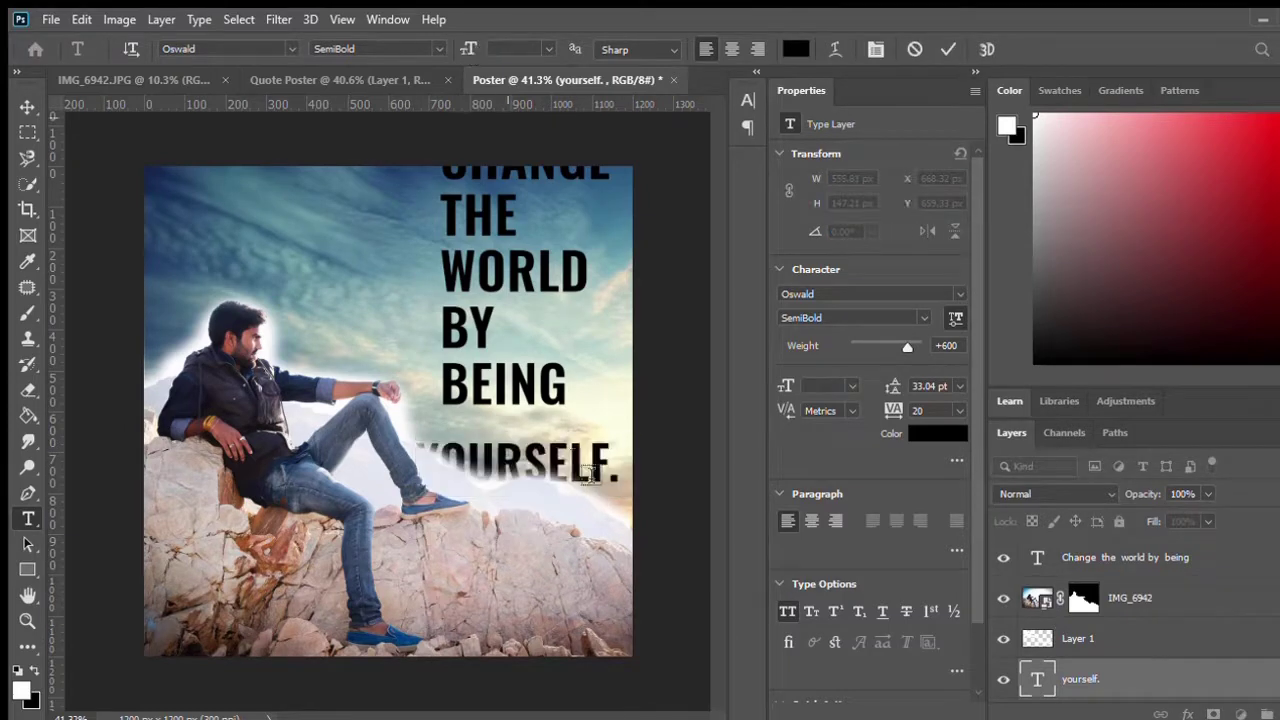
pyautogui.moveTo(507, 467); pyautogui.dragTo(520, 450)
pyautogui.click(1098, 557)
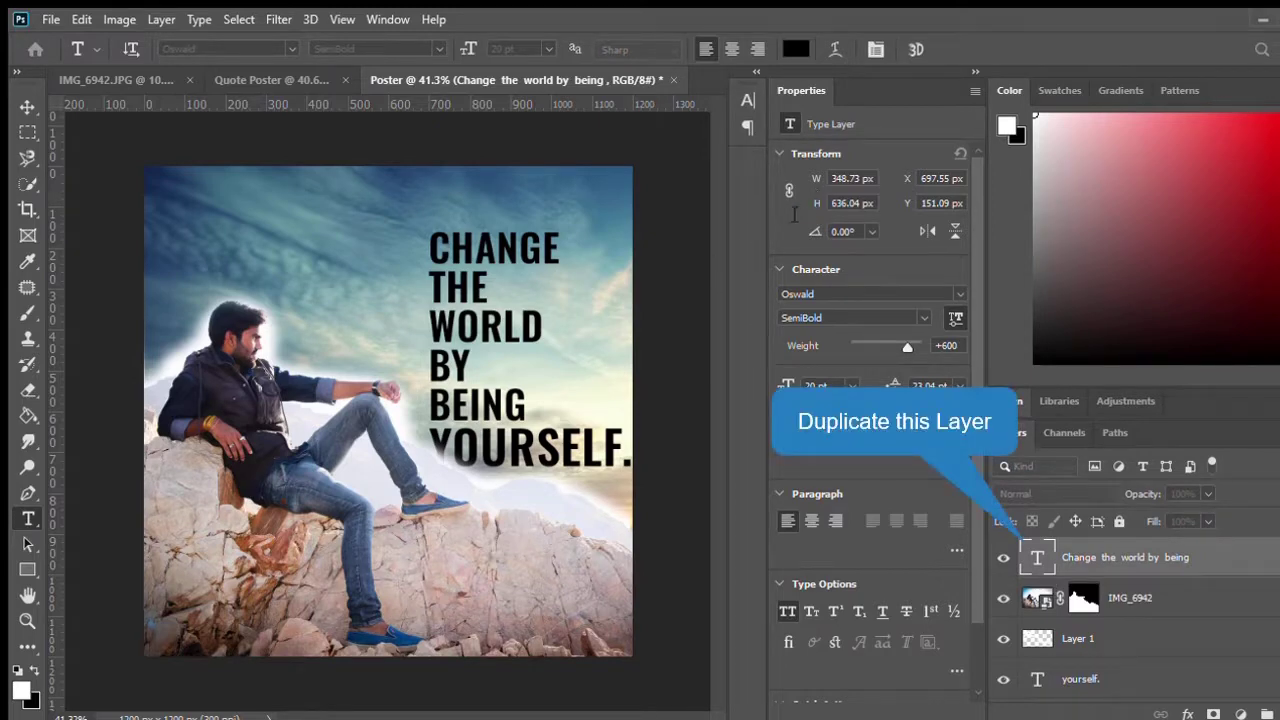
# - Duplicate the headline layer and replace its text with a quotation mark
pyautogui.hotkey('ctrl', 'j')
pyautogui.moveTo(432, 304); pyautogui.dragTo(369, 282)
pyautogui.moveTo(465, 398); pyautogui.dragTo(343, 202)
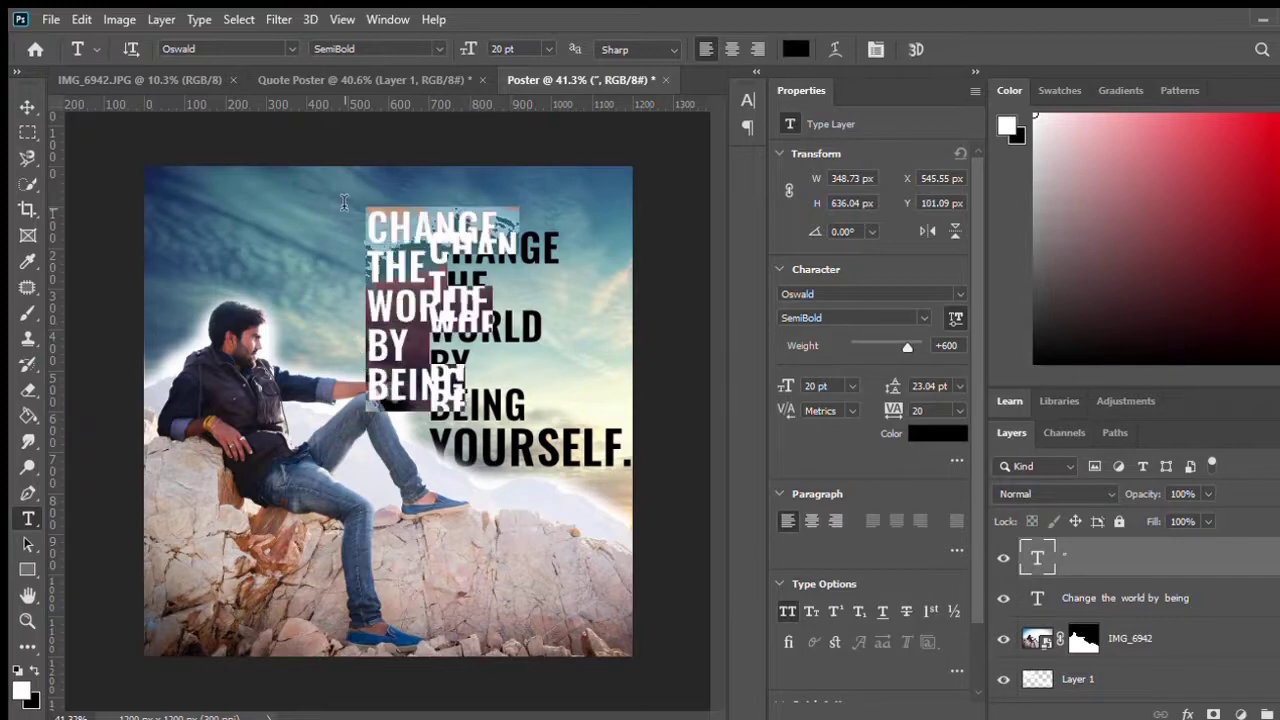
pyautogui.write('"')
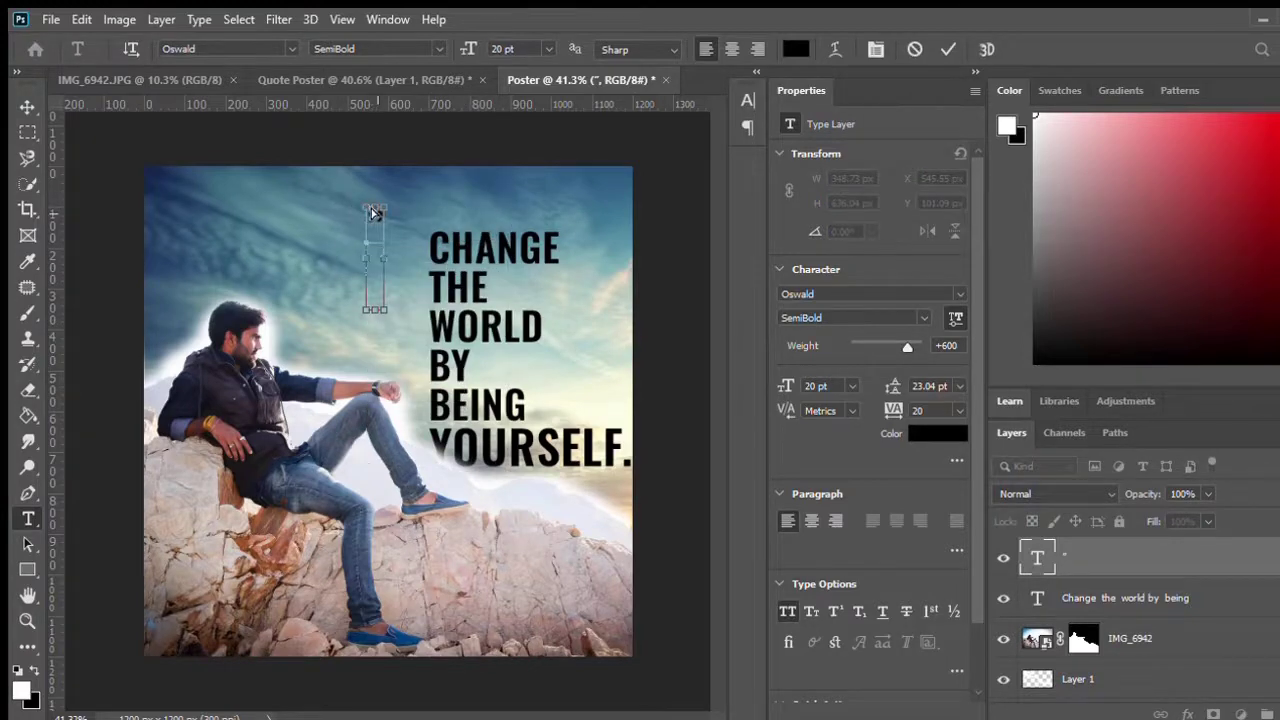
pyautogui.moveTo(373, 213)
pyautogui.mouseDown()
pyautogui.moveTo(432, 200)
pyautogui.moveTo(375, 216)
pyautogui.mouseUp()
pyautogui.write('"')
# - Enlarge the quote mark to 61 pt and position it just above CHANGE
pyautogui.moveTo(371, 226); pyautogui.dragTo(450, 202)
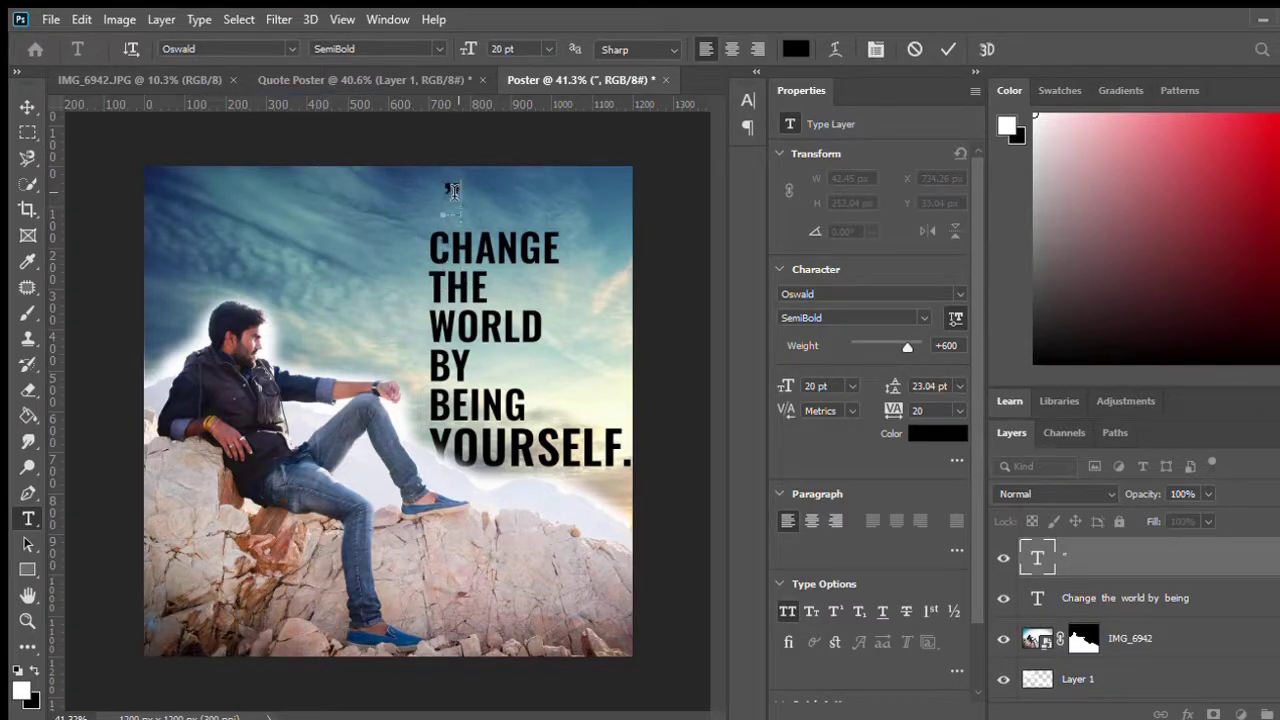
pyautogui.doubleClick(453, 190)
pyautogui.moveTo(468, 52); pyautogui.dragTo(487, 52)
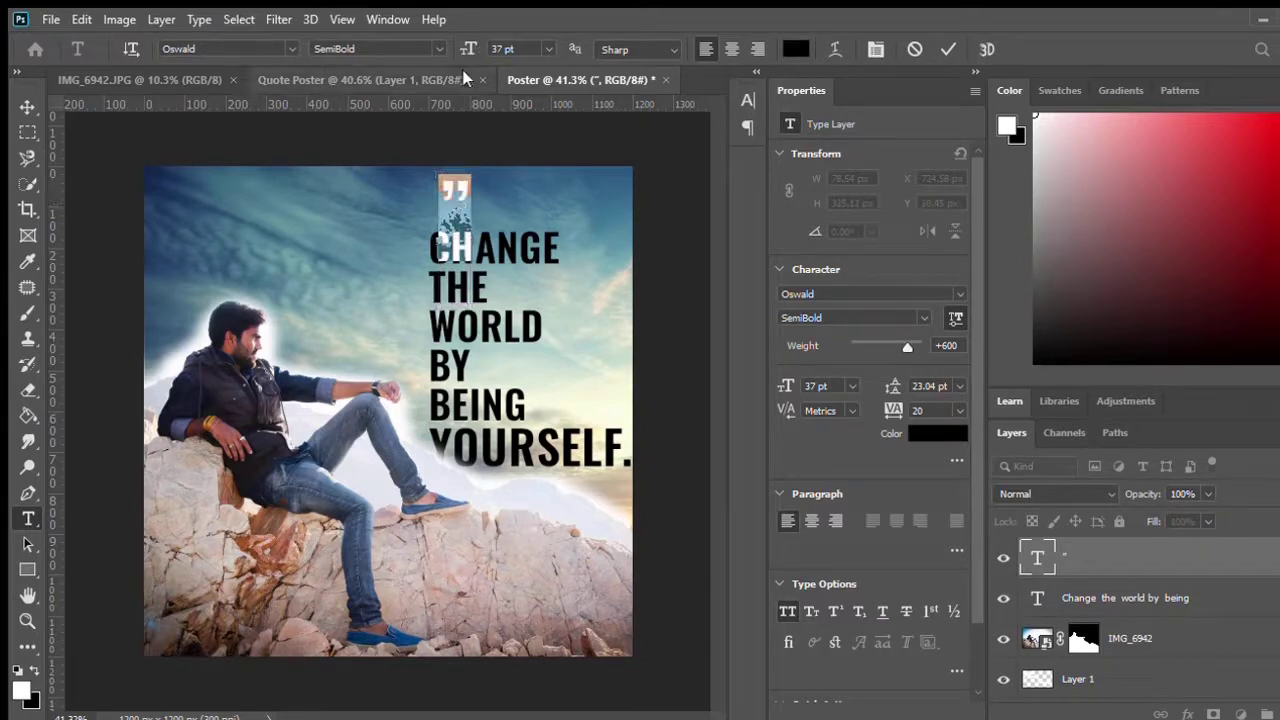
pyautogui.moveTo(466, 51); pyautogui.dragTo(480, 55)
pyautogui.moveTo(456, 190); pyautogui.dragTo(455, 207)
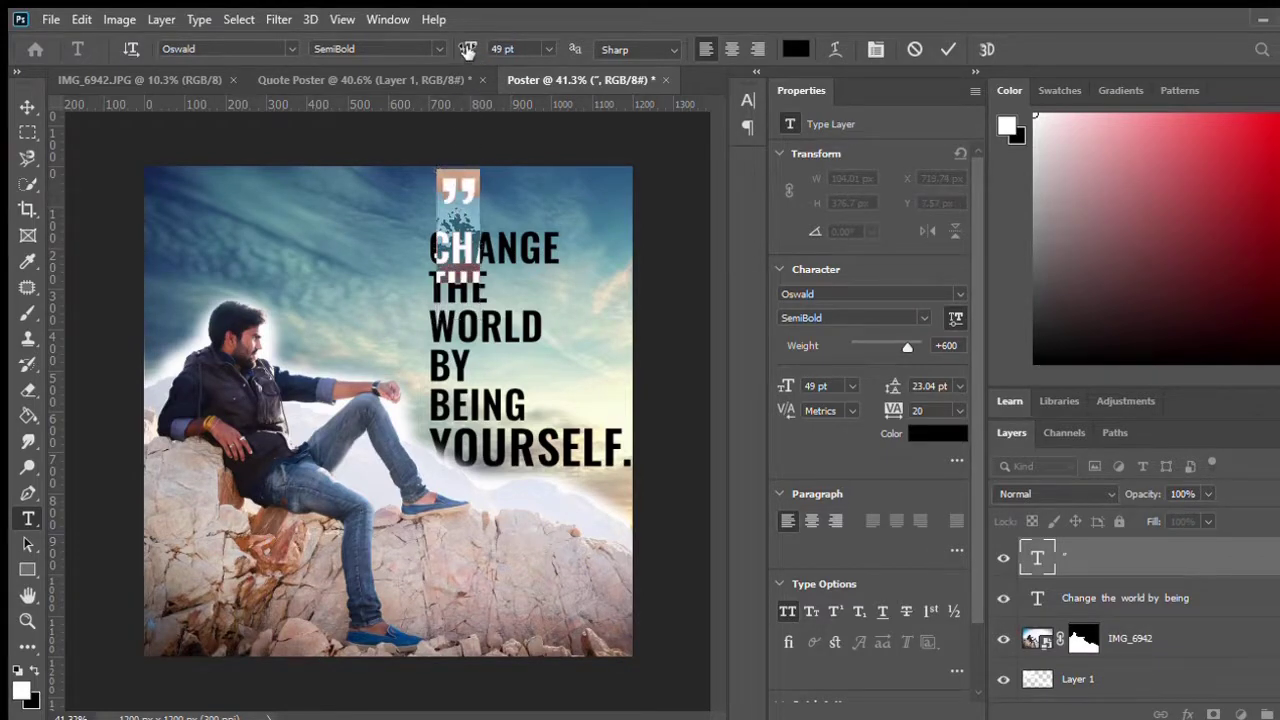
pyautogui.moveTo(466, 49); pyautogui.dragTo(500, 49)
pyautogui.moveTo(463, 186); pyautogui.dragTo(463, 203)
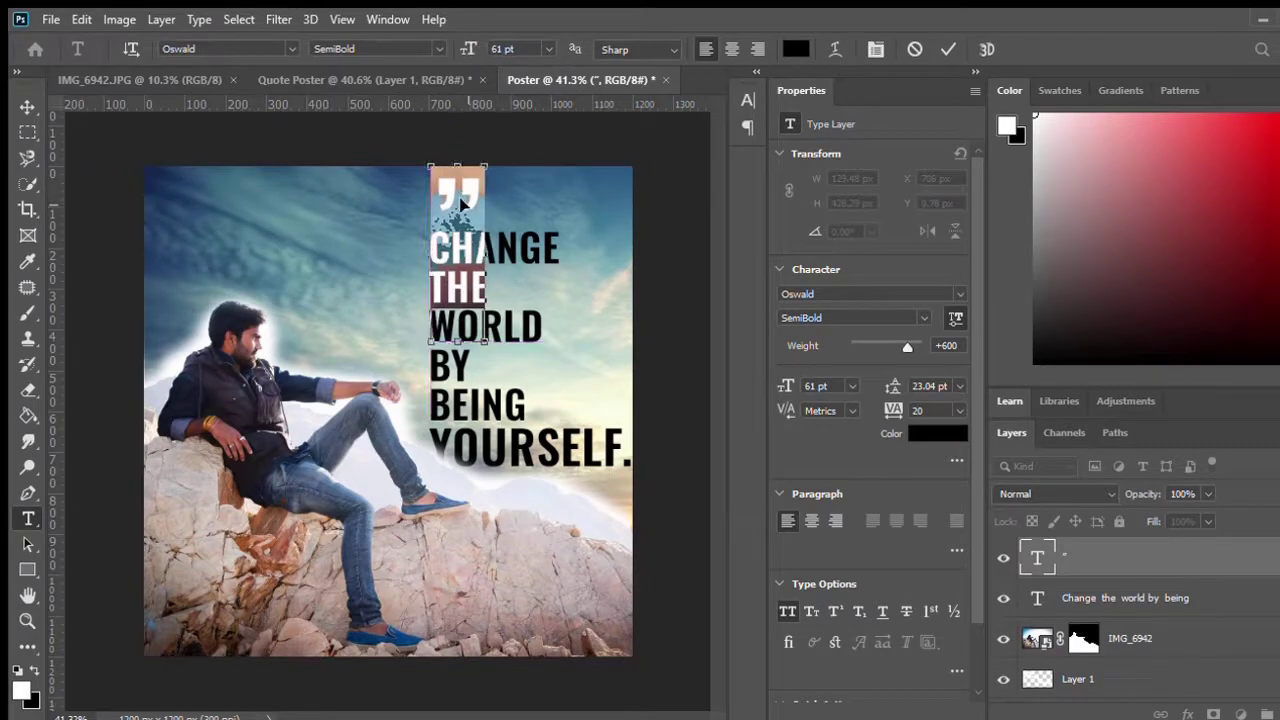
pyautogui.moveTo(463, 202); pyautogui.dragTo(460, 206)
pyautogui.hotkey('ctrl', 'Return')
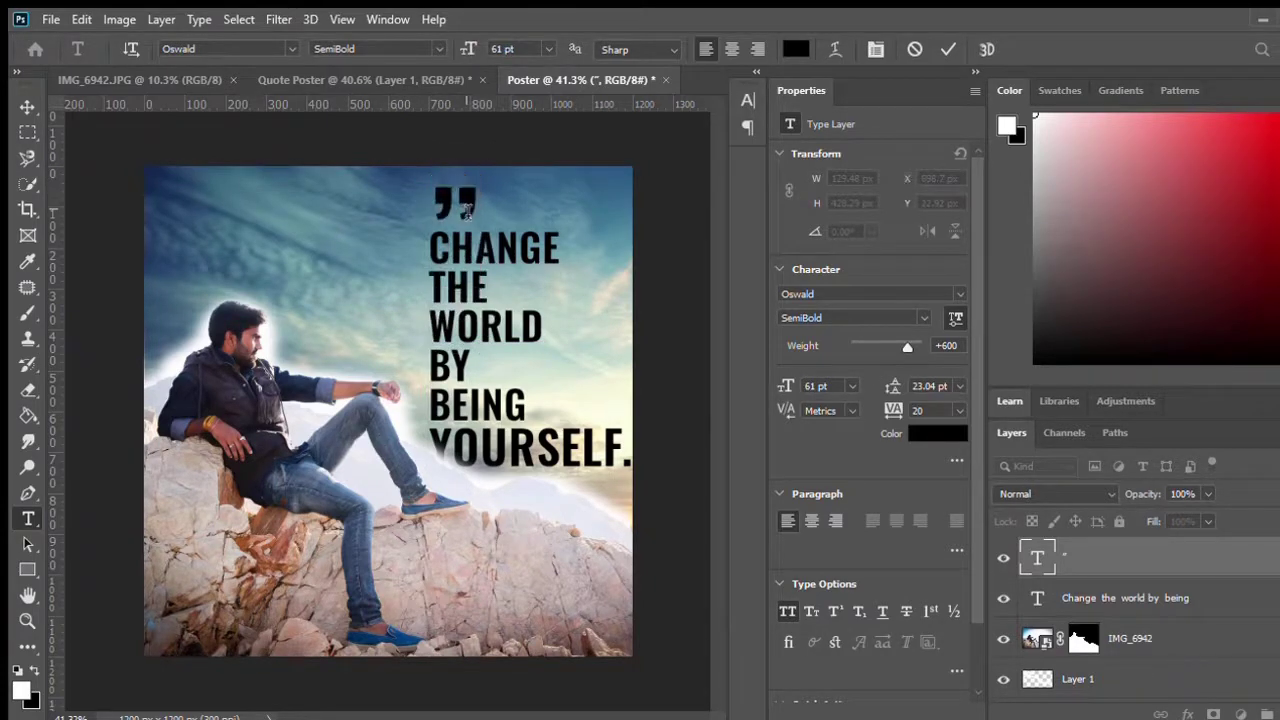
# - Erase the white cloud glow on Layer 1 around the man's head
pyautogui.click(1097, 640)
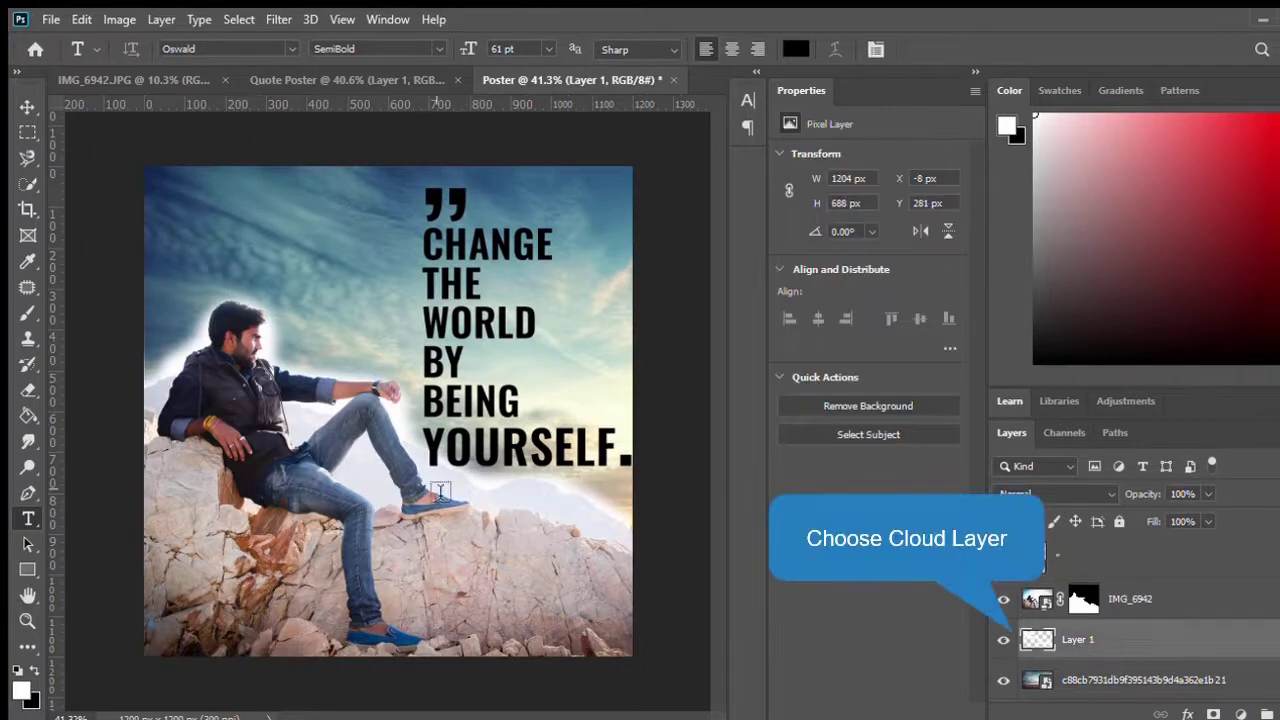
pyautogui.click(28, 392)
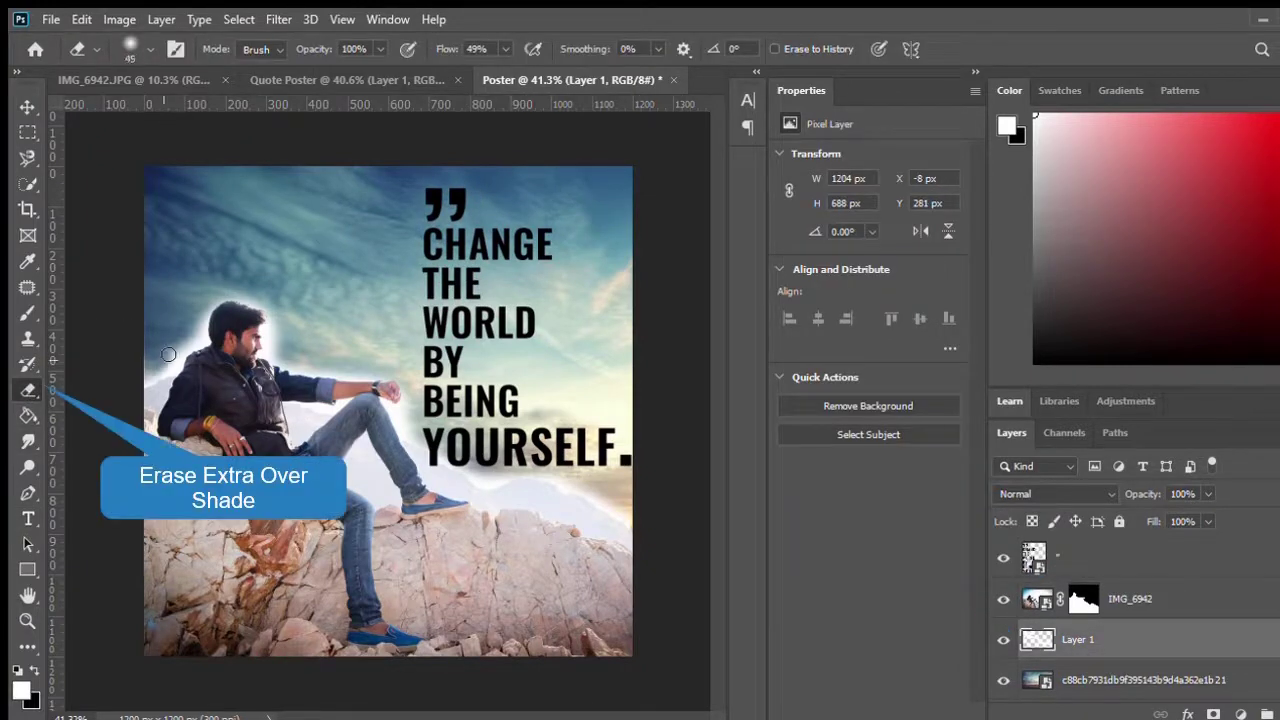
pyautogui.moveTo(160, 360)
pyautogui.mouseDown()
pyautogui.moveTo(280, 340)
pyautogui.moveTo(270, 326)
pyautogui.moveTo(271, 353)
pyautogui.mouseUp()
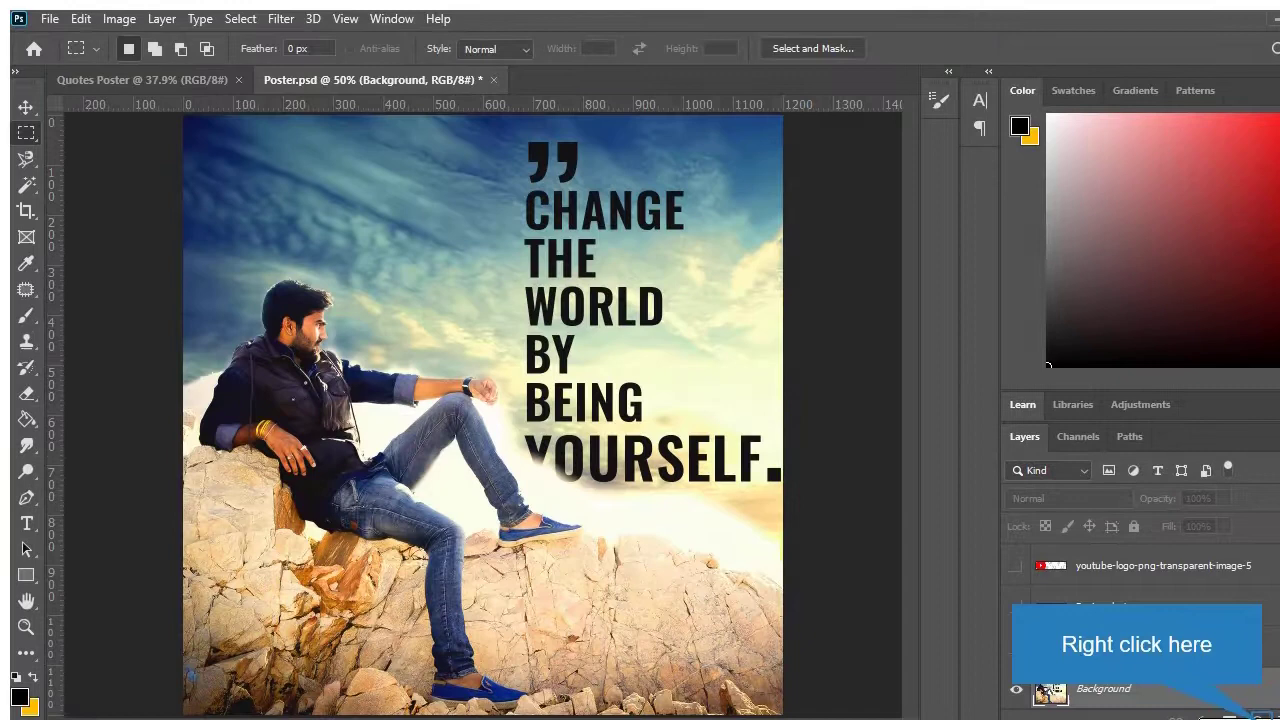
# - Add a Color Lookup adjustment layer and settle on the Crisp_Warm.look grade
pyautogui.rightClick(1257, 714)
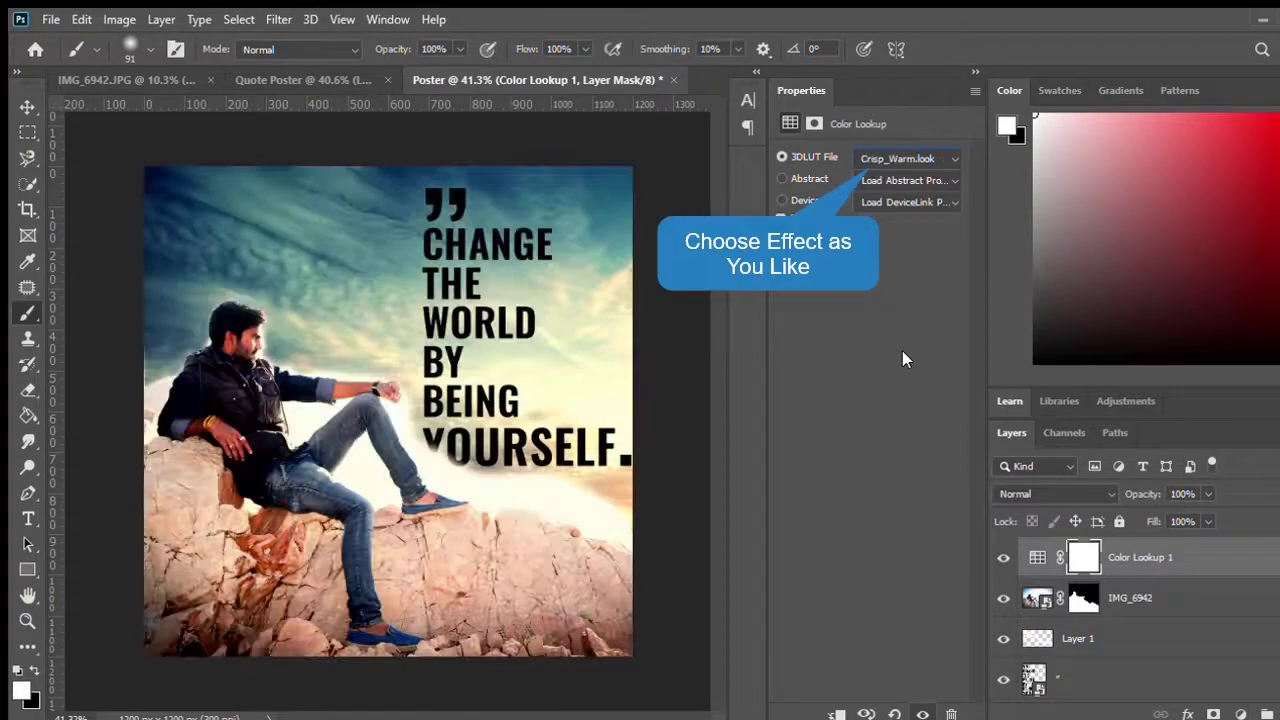
pyautogui.press('Down')
pyautogui.press('Down')
pyautogui.press('Down')
pyautogui.press('Down')
pyautogui.press('Down')
pyautogui.press('Down')
pyautogui.press('Down')
pyautogui.press('Down')
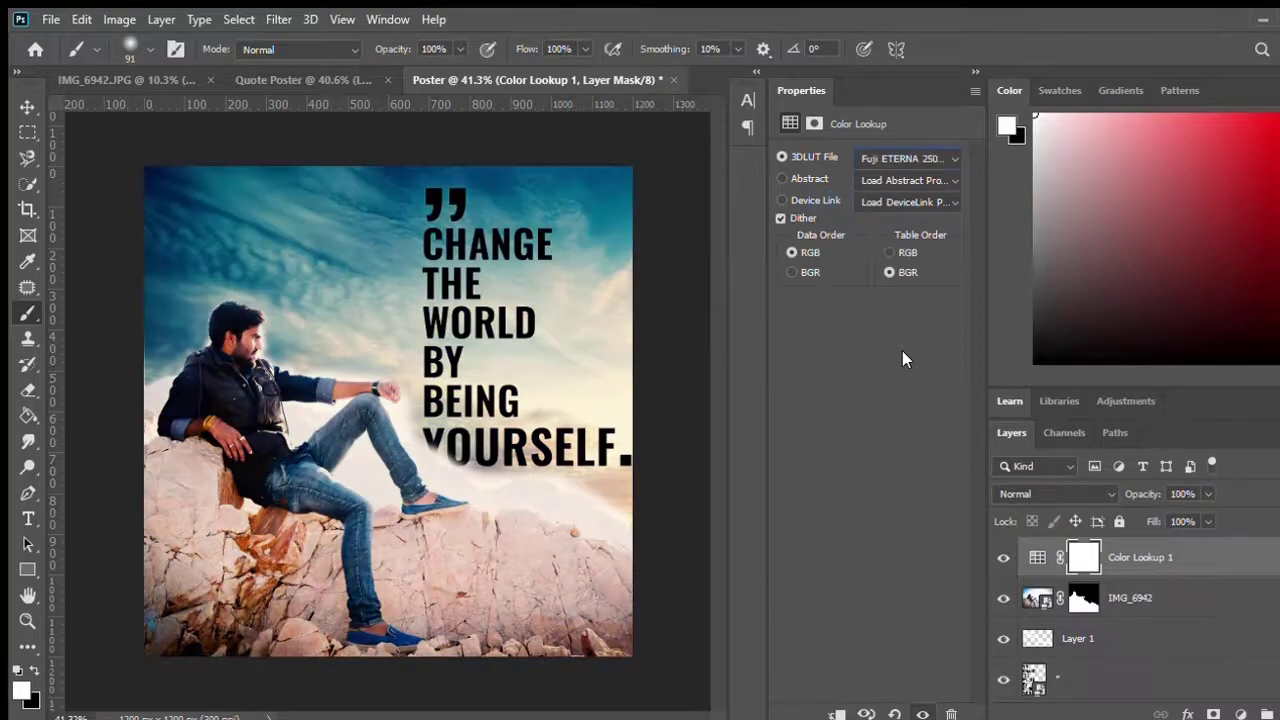
pyautogui.press('Down')
pyautogui.press('Down')
pyautogui.press('Down')
pyautogui.press('Up')
pyautogui.press('Up')
pyautogui.press('Up')
pyautogui.press('Up')
pyautogui.press('Up')
pyautogui.press('Up')
pyautogui.press('Up')
pyautogui.press('Up')
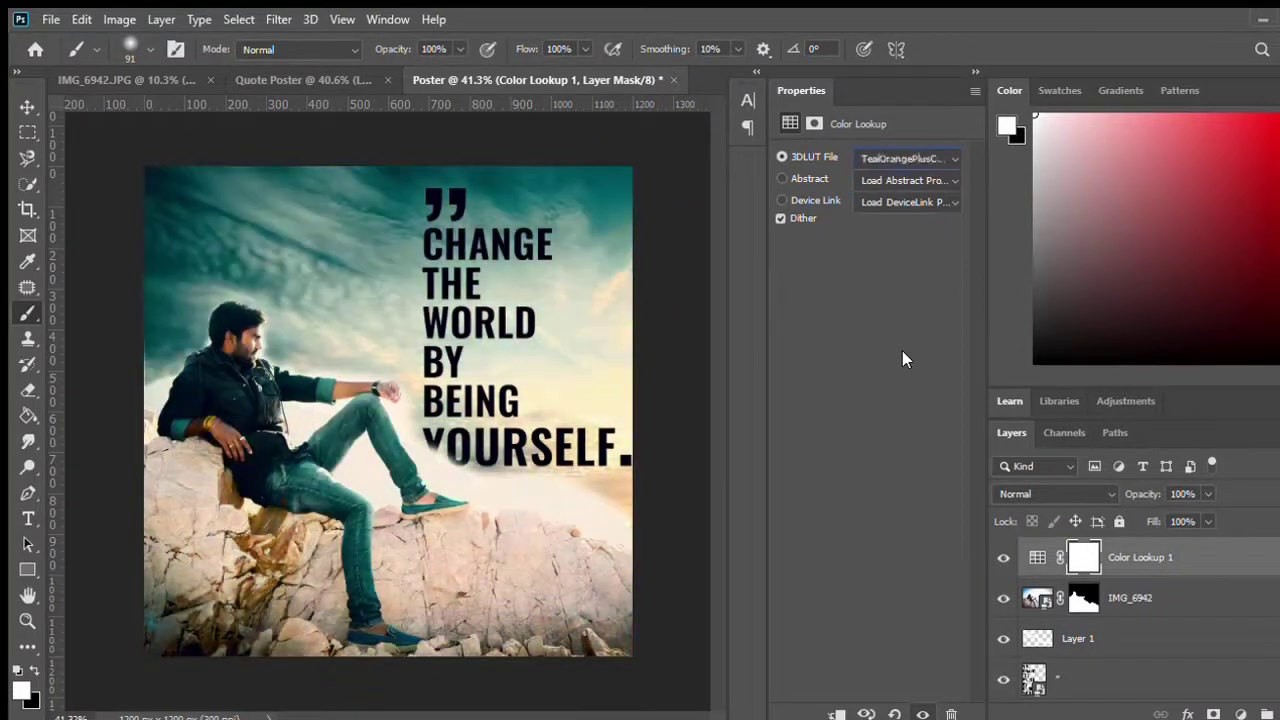
pyautogui.press('Up')
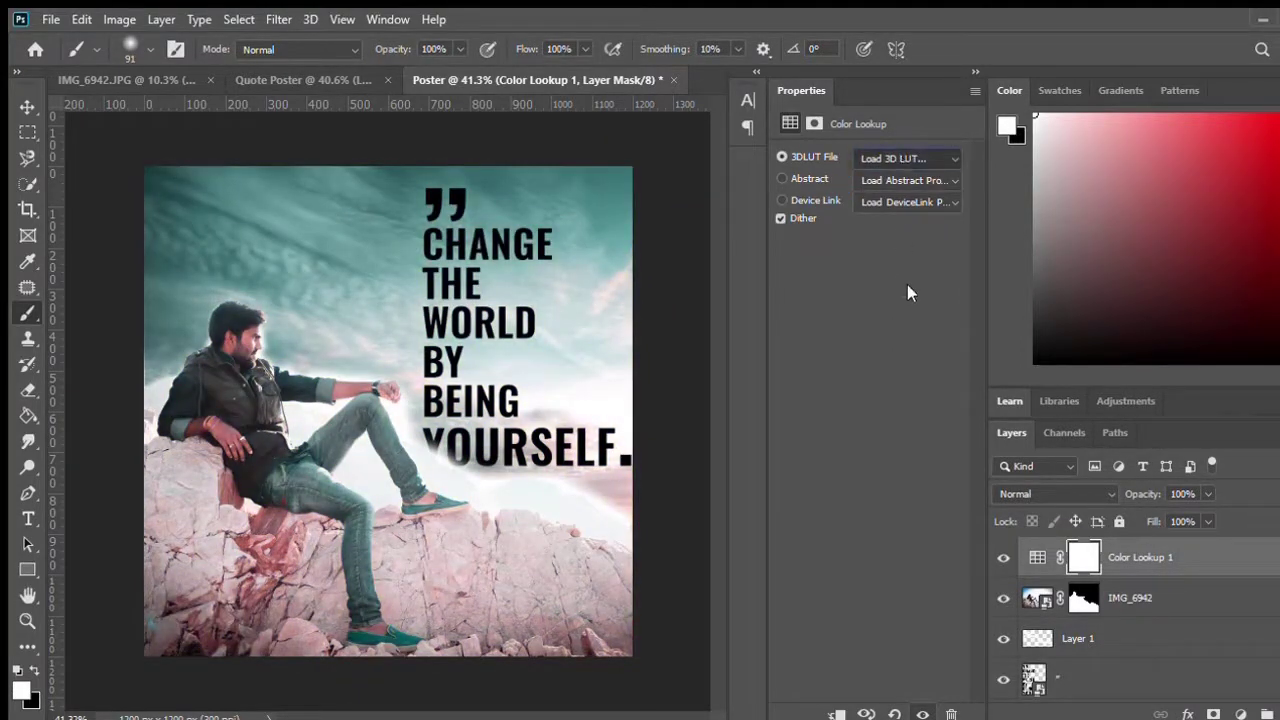
pyautogui.press('Down')
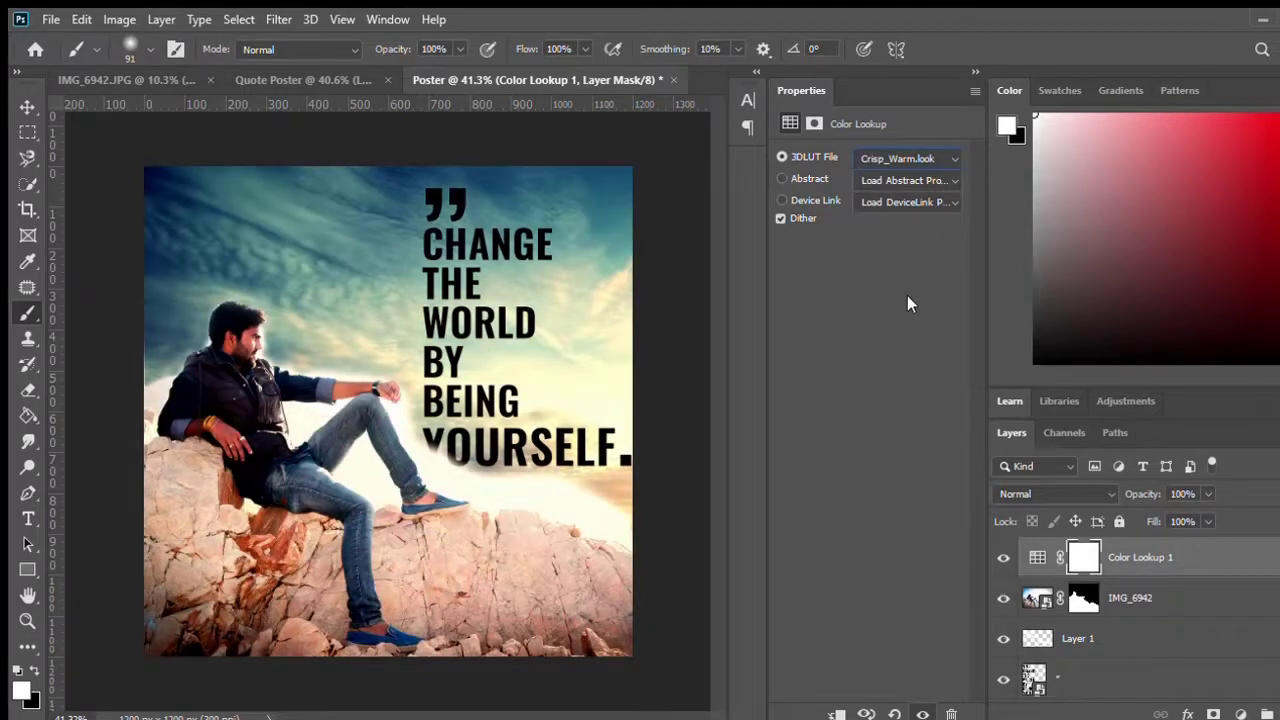
pyautogui.press('Down')
pyautogui.press('Up')
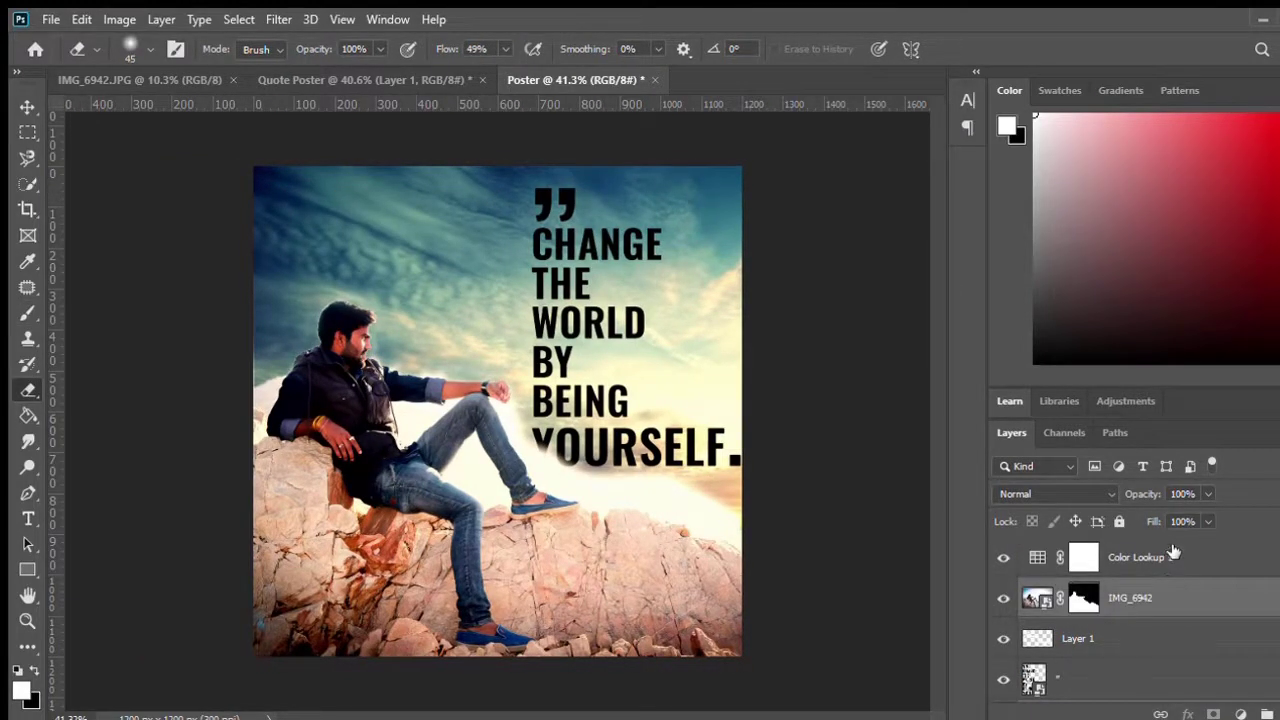
# - Select all layers from Color Lookup 1 down to Background for merging into one layer
pyautogui.click(1173, 556)
pyautogui.keyDown('shift'); pyautogui.click(1140, 598); pyautogui.keyUp('shift')
pyautogui.keyDown('shift'); pyautogui.click(1128, 645); pyautogui.keyUp('shift')
pyautogui.keyDown('shift'); pyautogui.click(1113, 684); pyautogui.keyUp('shift')
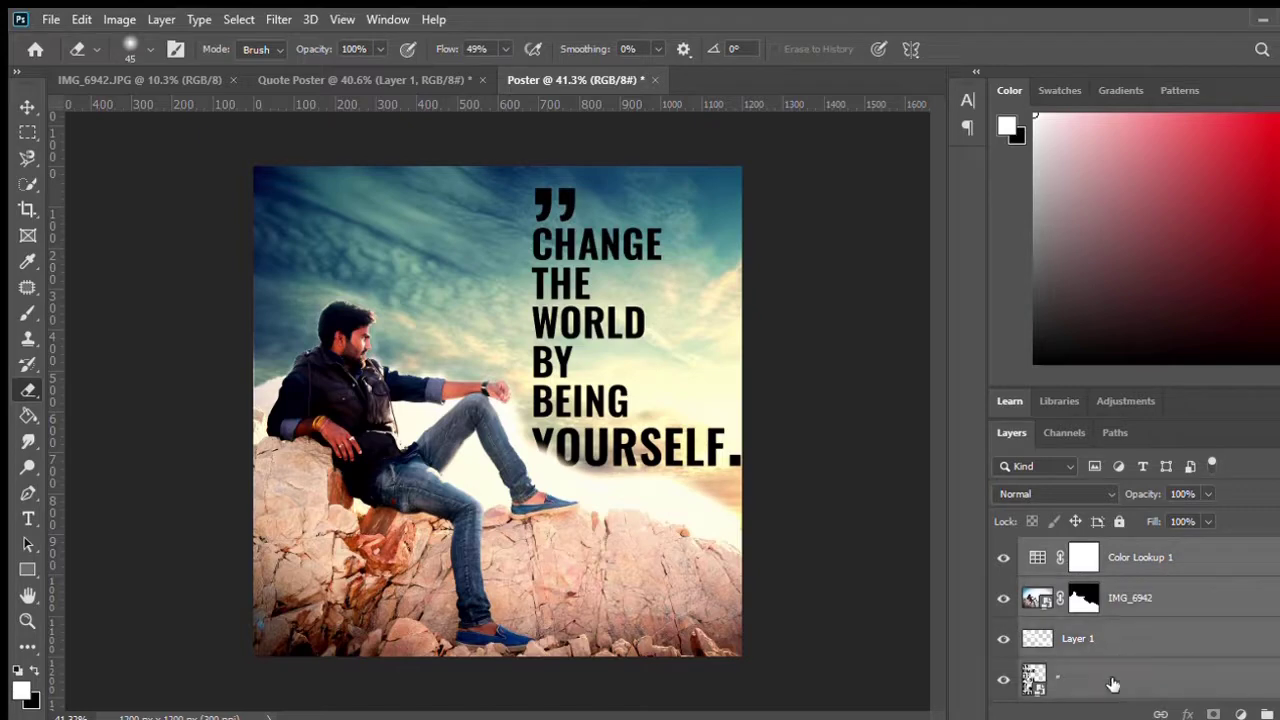
pyautogui.scroll(-2, 1113, 684)
pyautogui.keyDown('shift'); pyautogui.click(1109, 650); pyautogui.keyUp('shift')
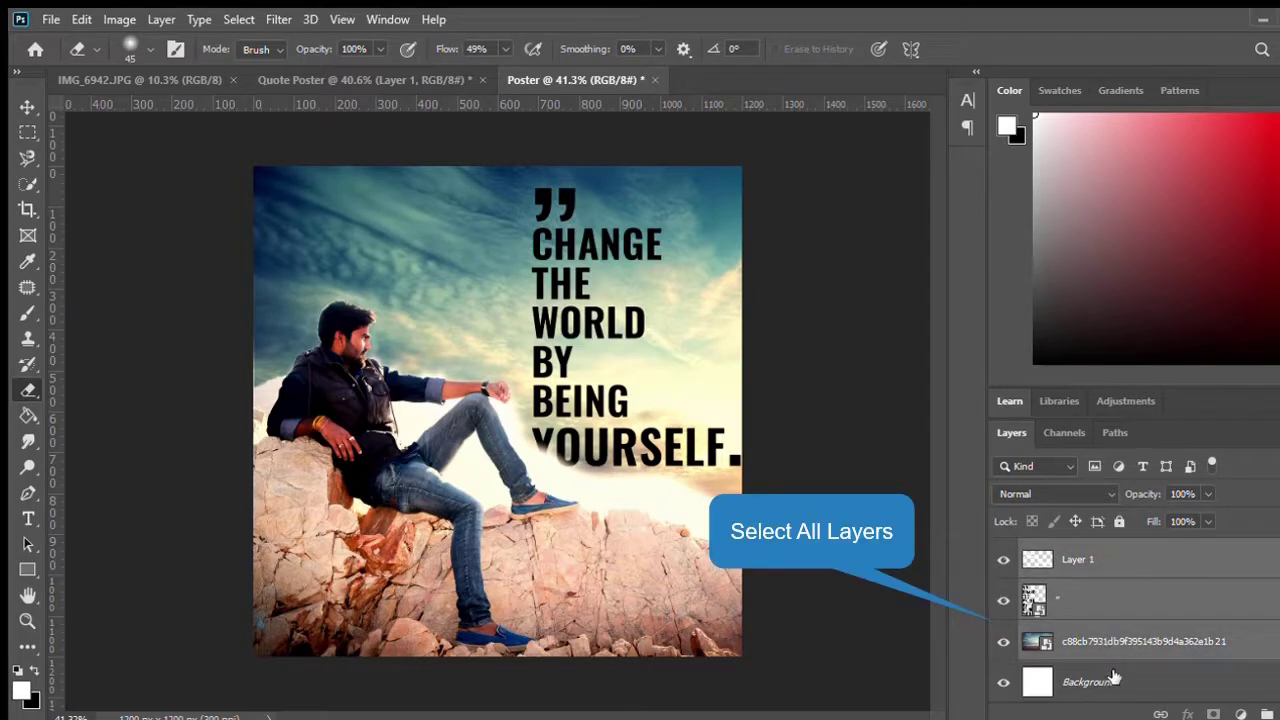
pyautogui.keyDown('shift'); pyautogui.click(1114, 680); pyautogui.keyUp('shift')
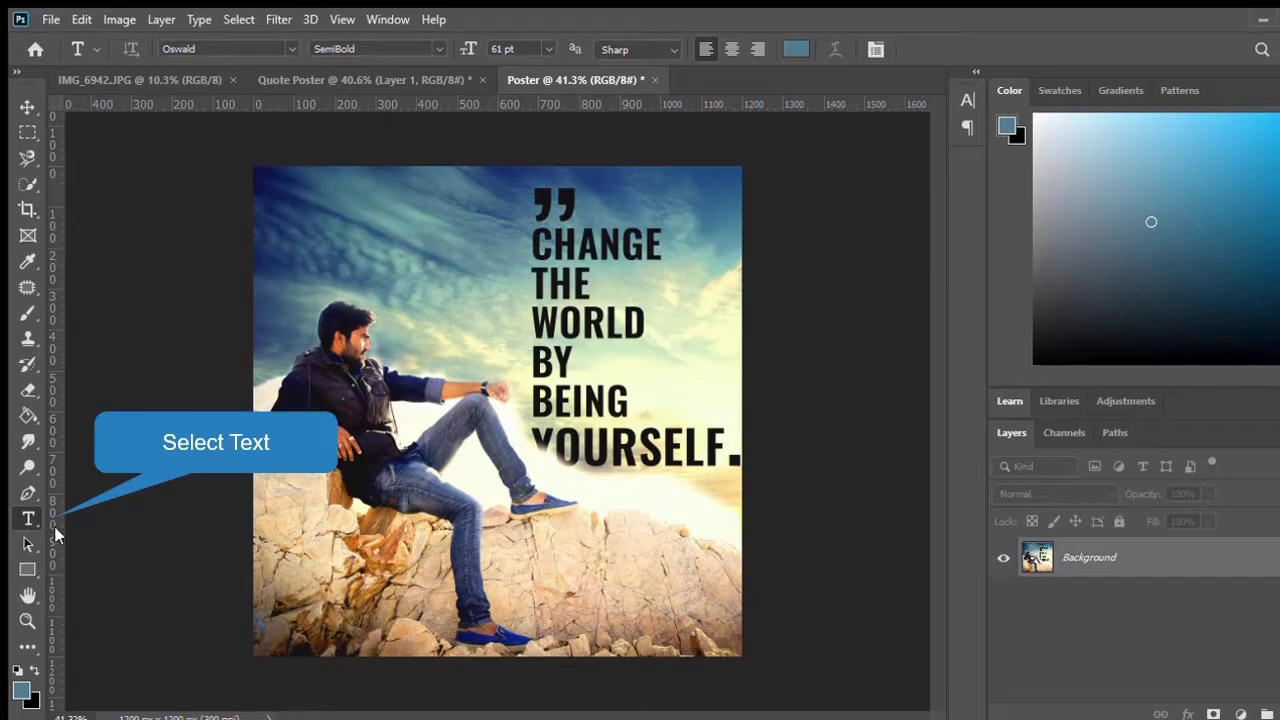
# - Create vertical CORE EDITOR text in Gotham Medium at a small size
pyautogui.hotkey('shift', 't')
pyautogui.click(270, 182)
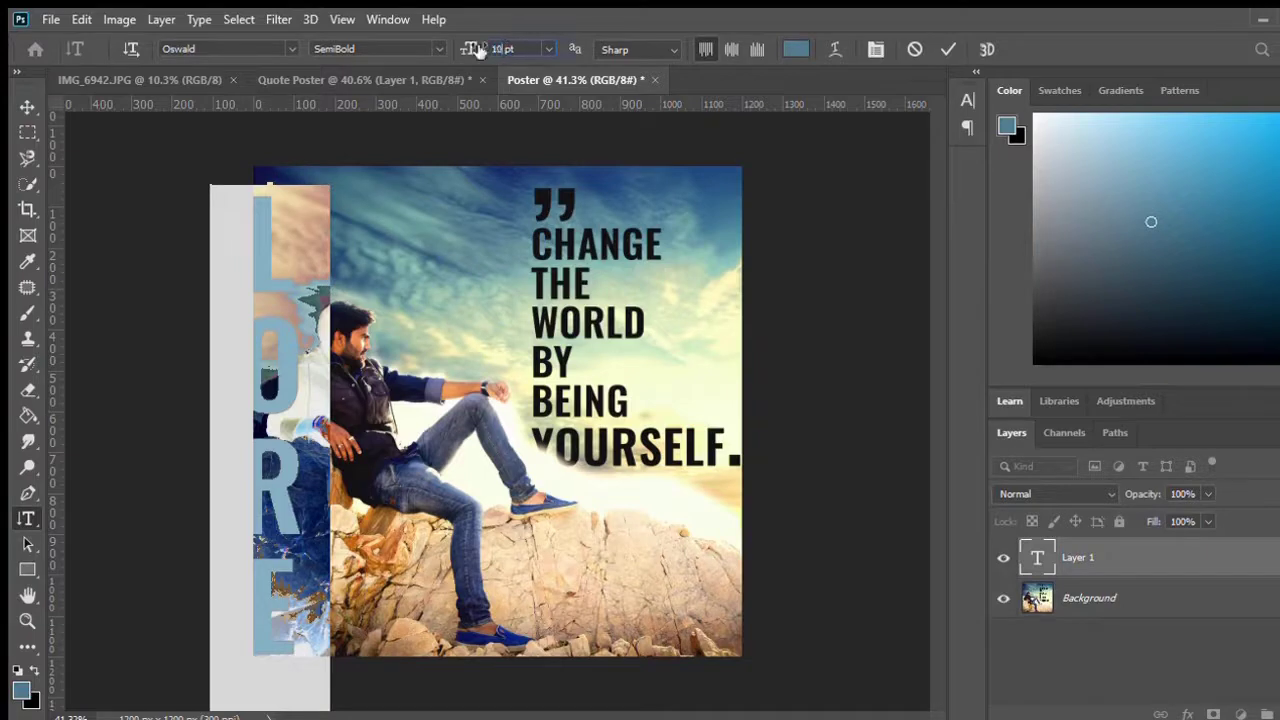
pyautogui.press('Return')
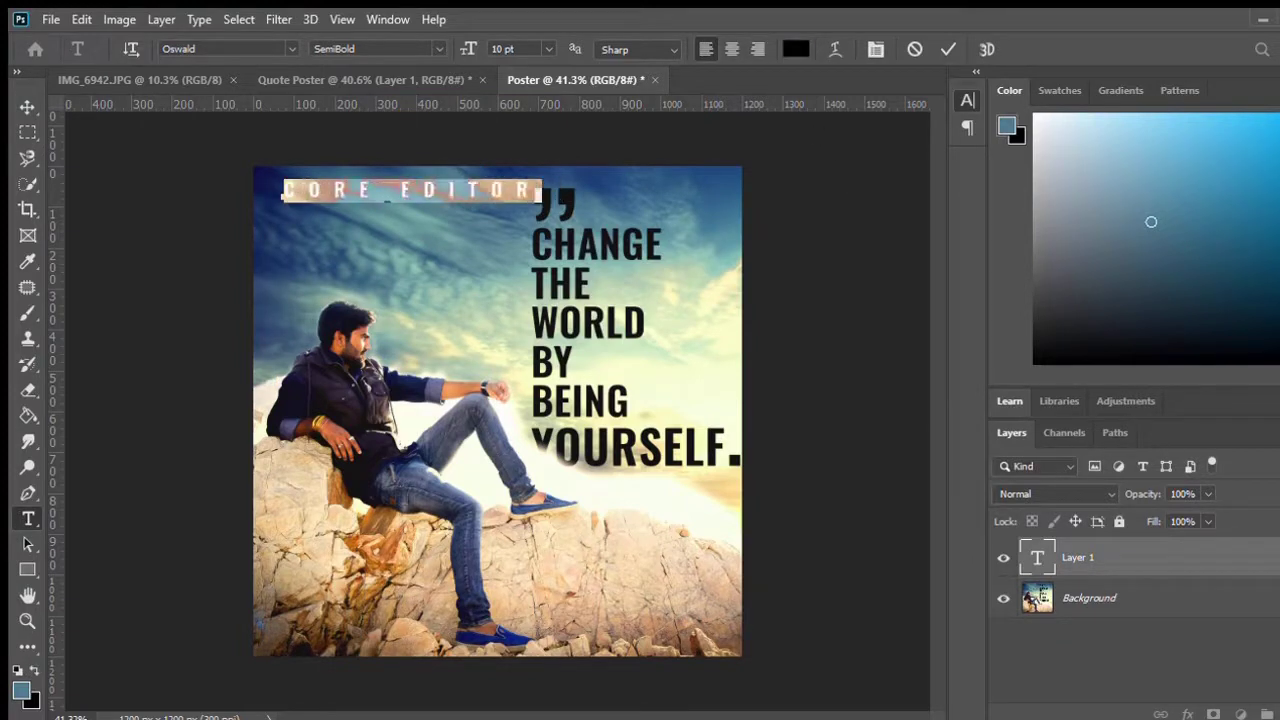
pyautogui.press('Down')
pyautogui.press('Down')
pyautogui.press('Down')
pyautogui.hotkey('ctrl', 'Return')
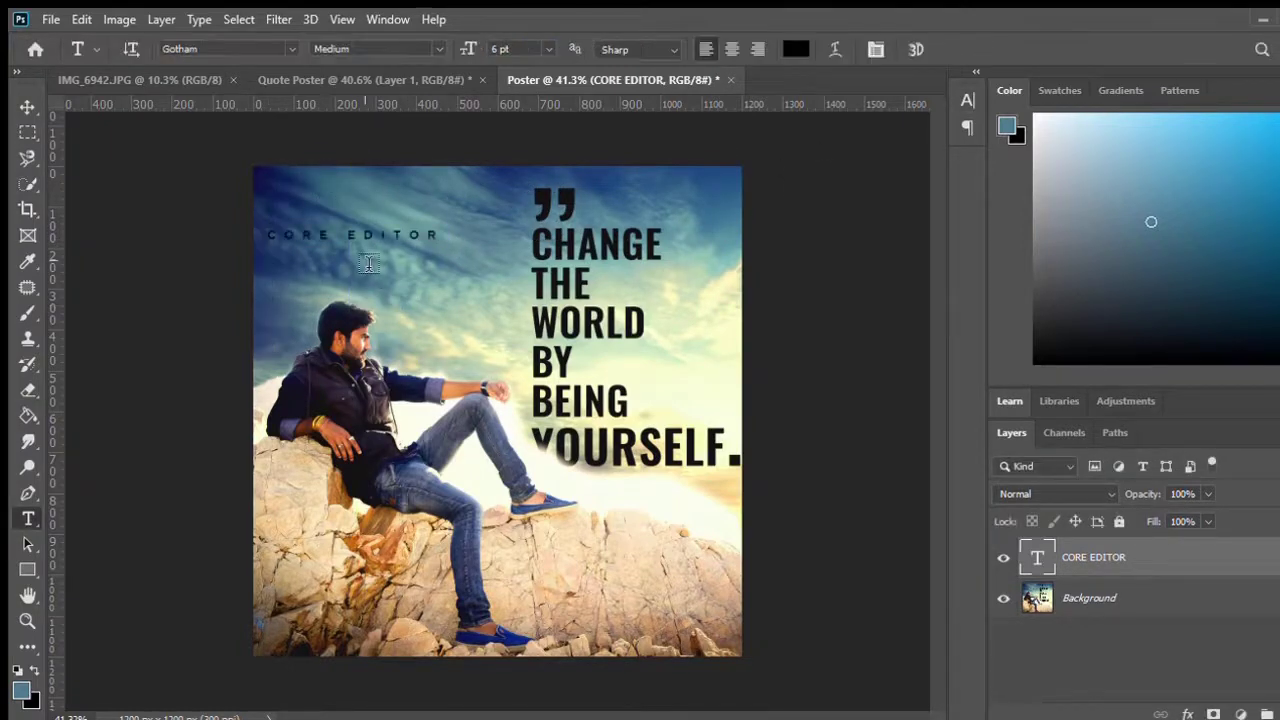
# - Rotate the brand name to run vertically and place it beside the headline
pyautogui.hotkey('ctrl', 't')
pyautogui.moveTo(445, 245); pyautogui.dragTo(360, 140)
pyautogui.moveTo(351, 260)
pyautogui.mouseDown()
pyautogui.moveTo(263, 312)
pyautogui.moveTo(736, 312)
pyautogui.moveTo(620, 585)
pyautogui.moveTo(605, 540)
pyautogui.moveTo(696, 373)
pyautogui.mouseUp()
pyautogui.press('Return')
pyautogui.hotkey('ctrl', 't')
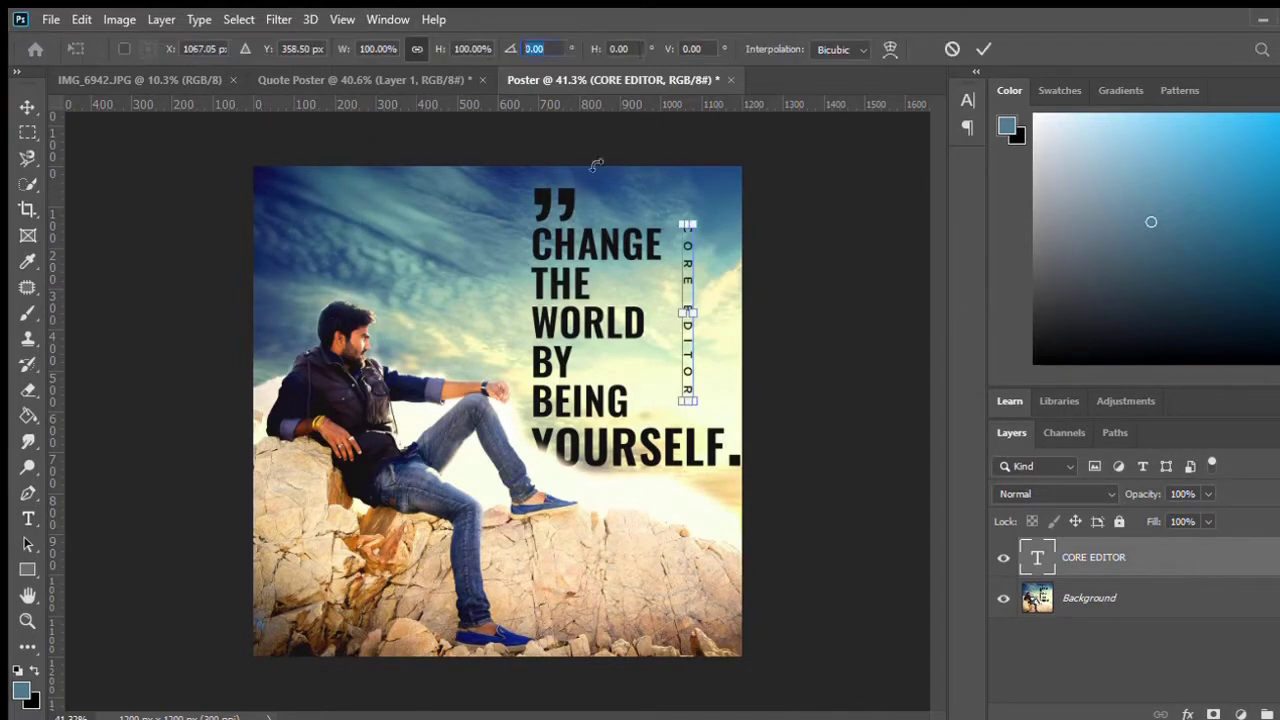
pyautogui.moveTo(596, 165)
pyautogui.mouseDown()
pyautogui.moveTo(763, 354)
pyautogui.moveTo(771, 309)
pyautogui.moveTo(640, 640)
pyautogui.mouseUp()
pyautogui.press('Return')
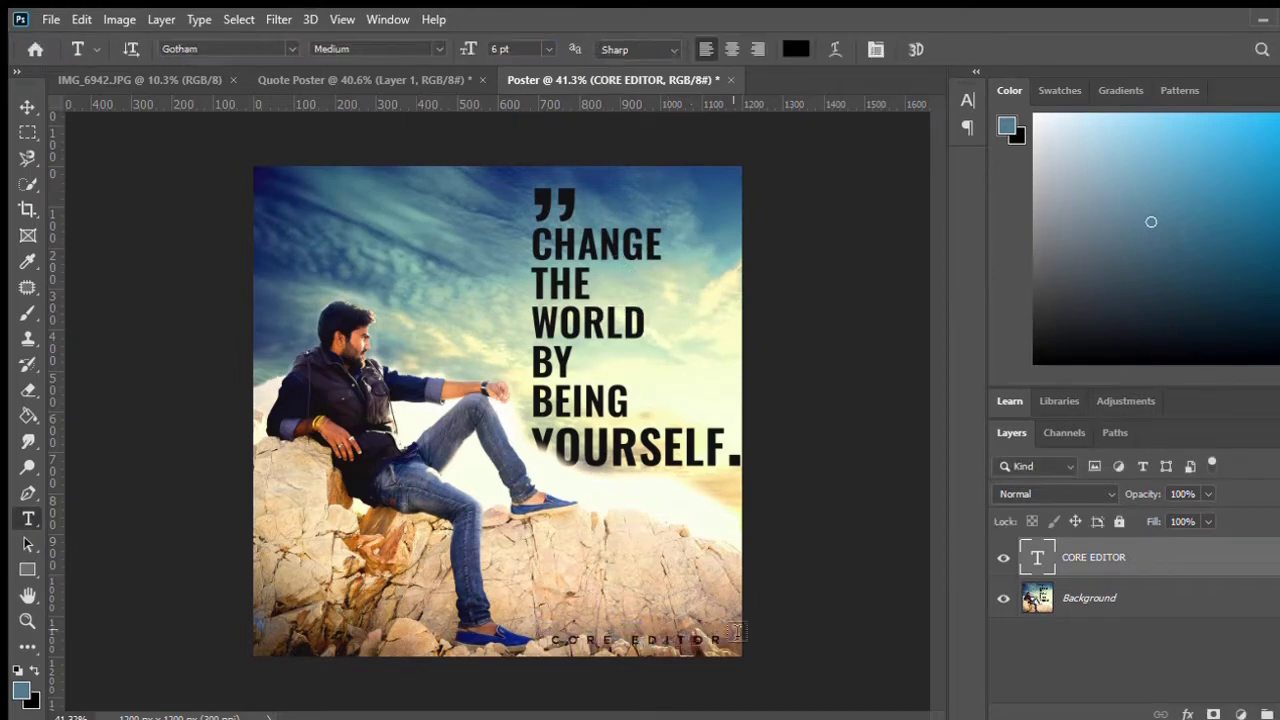
pyautogui.hotkey('ctrl', 'z')
# - Widen the letter spacing of the CORE EDITOR text
pyautogui.click(714, 292)
pyautogui.hotkey('ctrl', 'a')
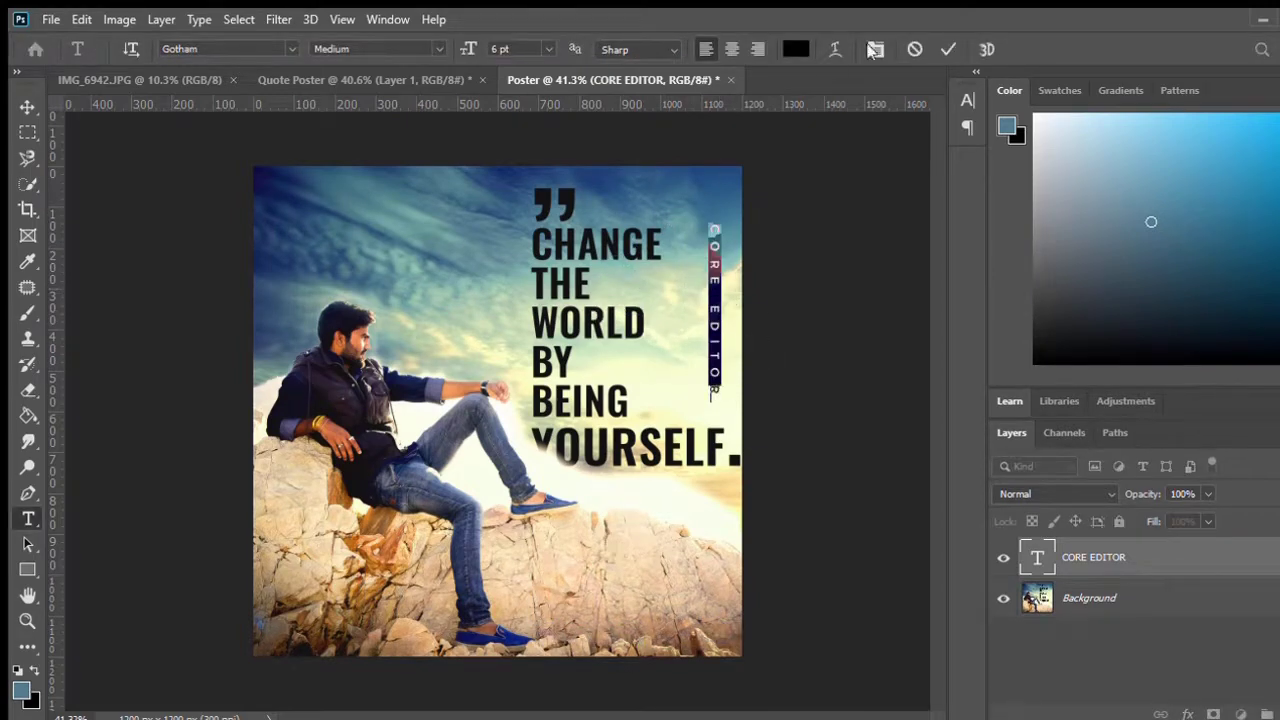
pyautogui.hotkey('alt', 'Right')
pyautogui.hotkey('alt', 'Right')
pyautogui.hotkey('alt', 'Right')
pyautogui.moveTo(720, 298); pyautogui.dragTo(722, 405)
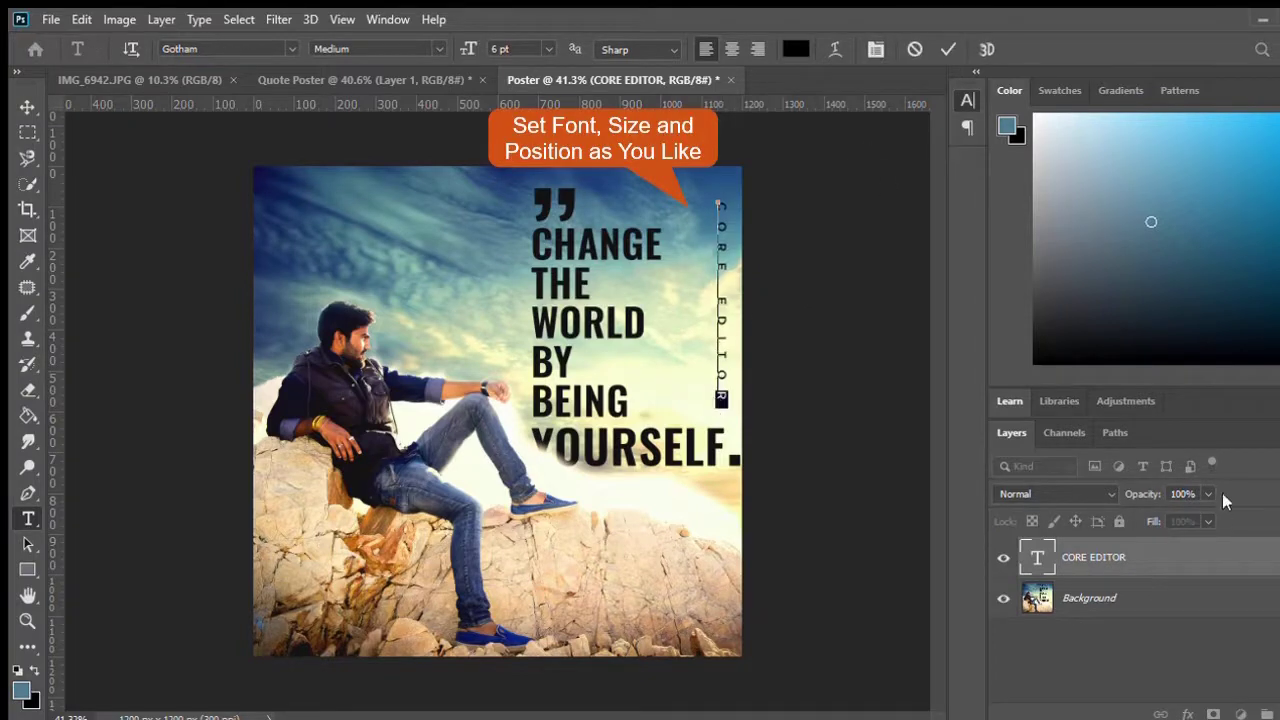
# - Commit the letter-spaced CORE EDITOR text
pyautogui.click(948, 49)
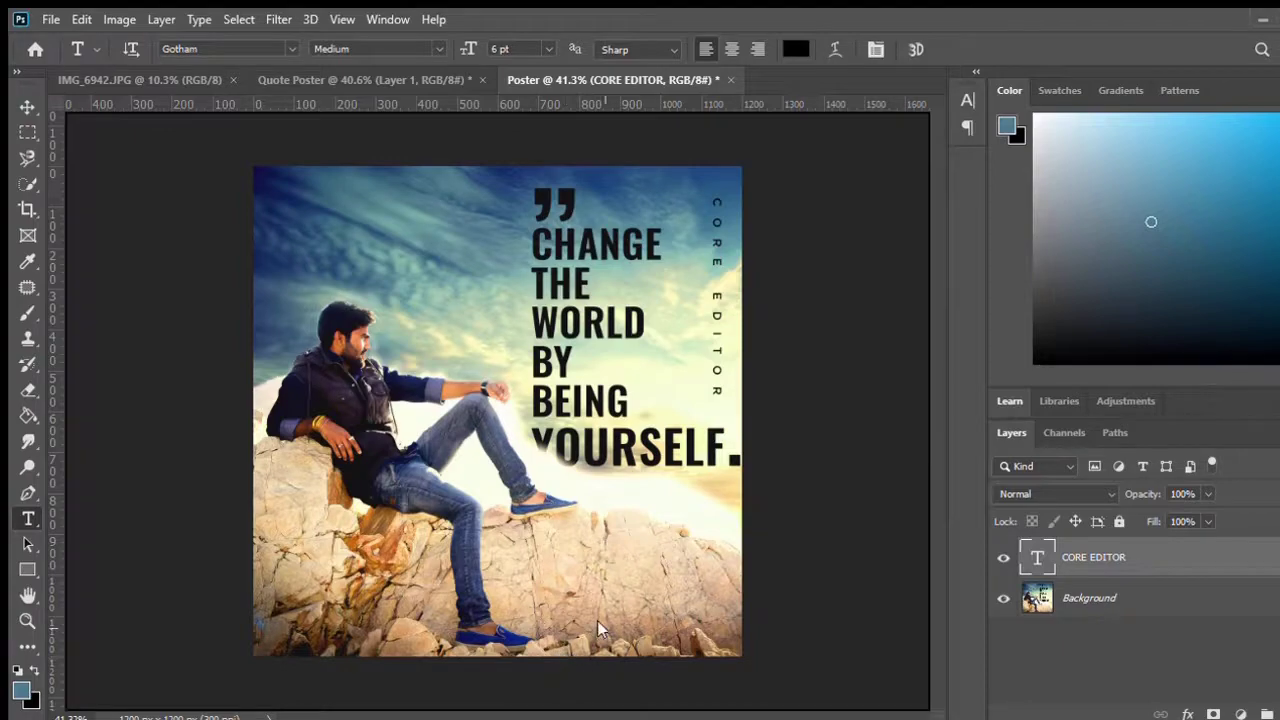
# - Shrink the YouTube logo and move it to the poster's bottom edge
pyautogui.moveTo(746, 552); pyautogui.dragTo(571, 514)
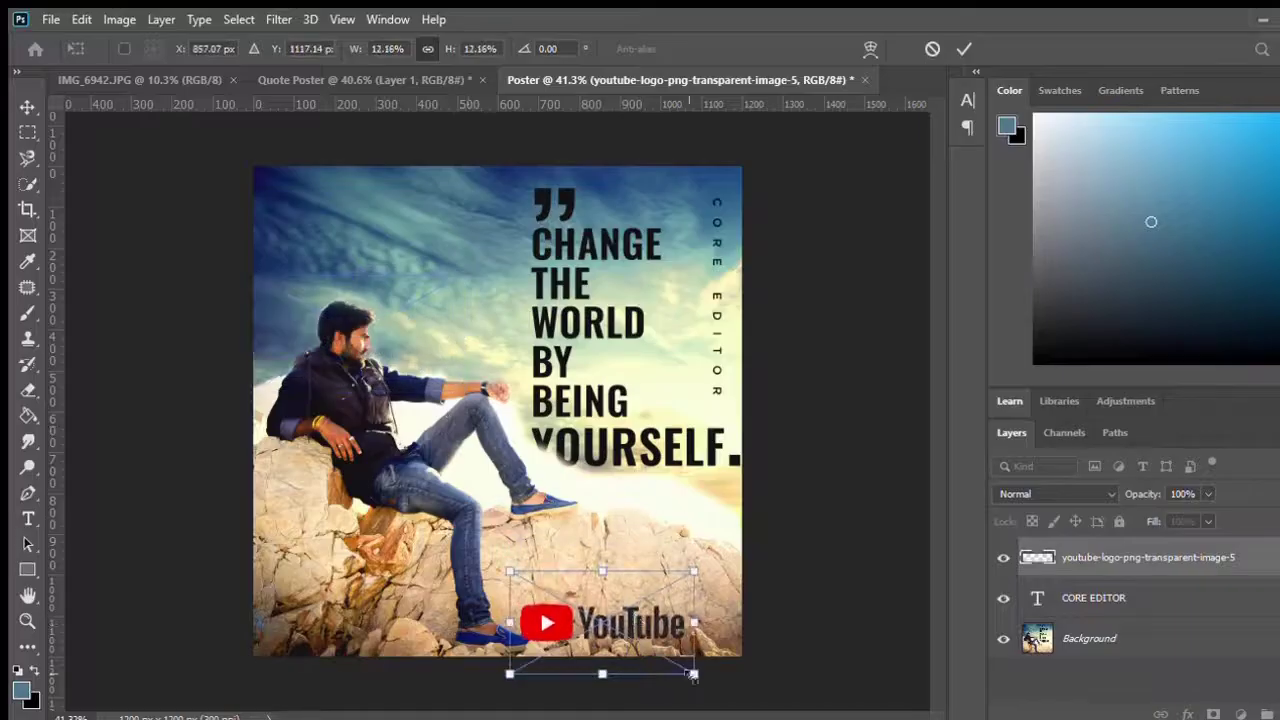
pyautogui.moveTo(600, 625); pyautogui.dragTo(605, 644)
pyautogui.press('t')
pyautogui.click(634, 640)
# - Type the COREEDITOR handle beside the logo with tighter letter spacing
pyautogui.write('CO')
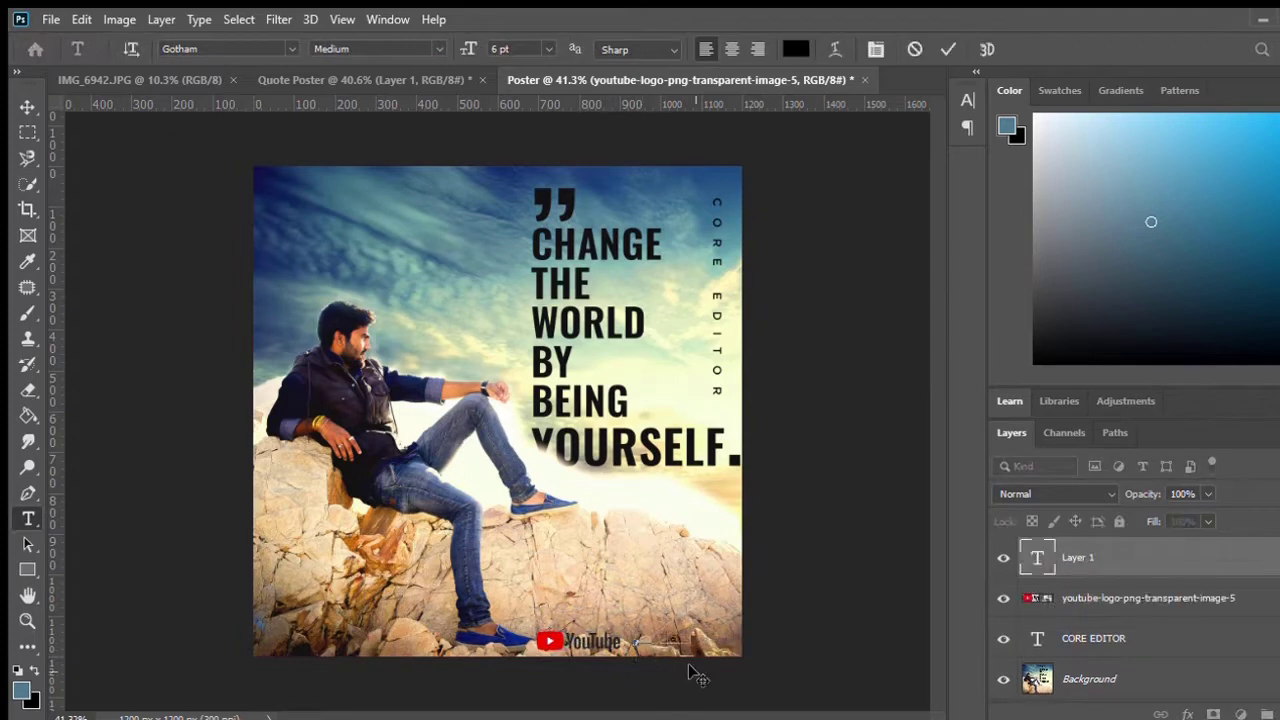
pyautogui.write('REEDITOR')
pyautogui.hotkey('ctrl', 'a')
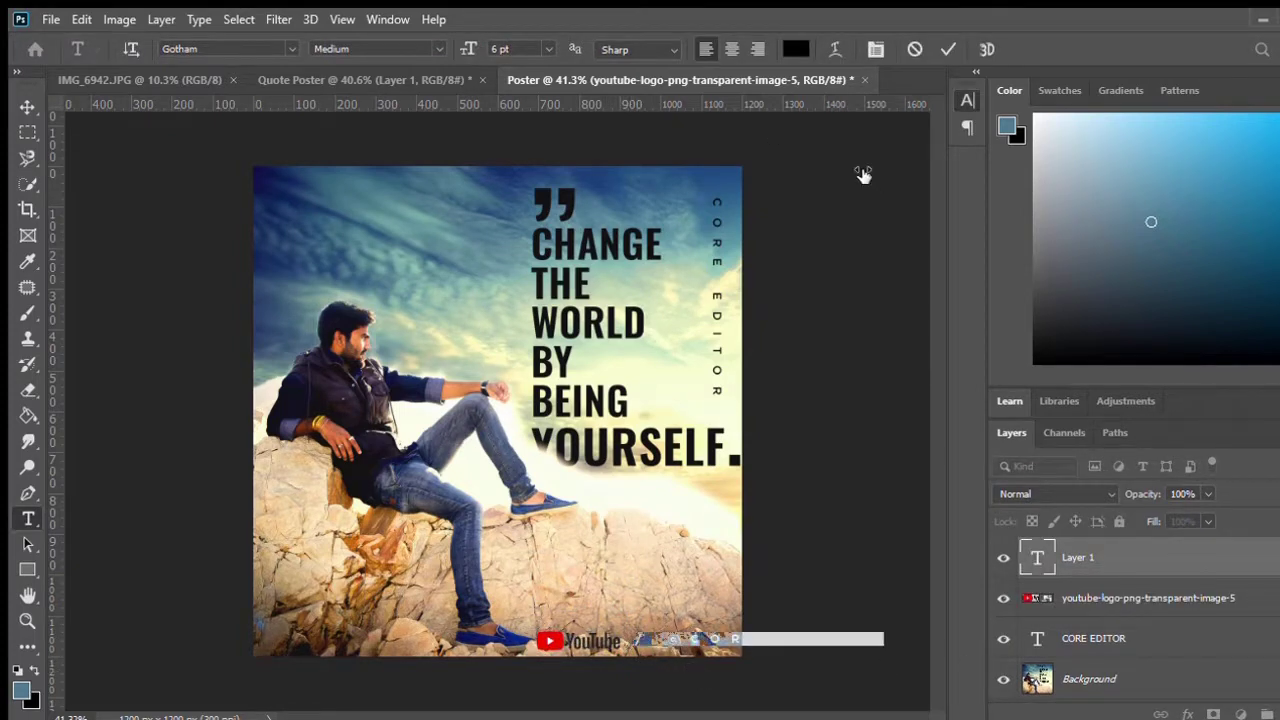
pyautogui.hotkey('alt', 'Left')
pyautogui.hotkey('alt', 'Left')
pyautogui.hotkey('alt', 'Left')
pyautogui.hotkey('alt', 'Left')
pyautogui.hotkey('alt', 'Left')
pyautogui.hotkey('alt', 'Left')
pyautogui.hotkey('ctrl', 'Return')
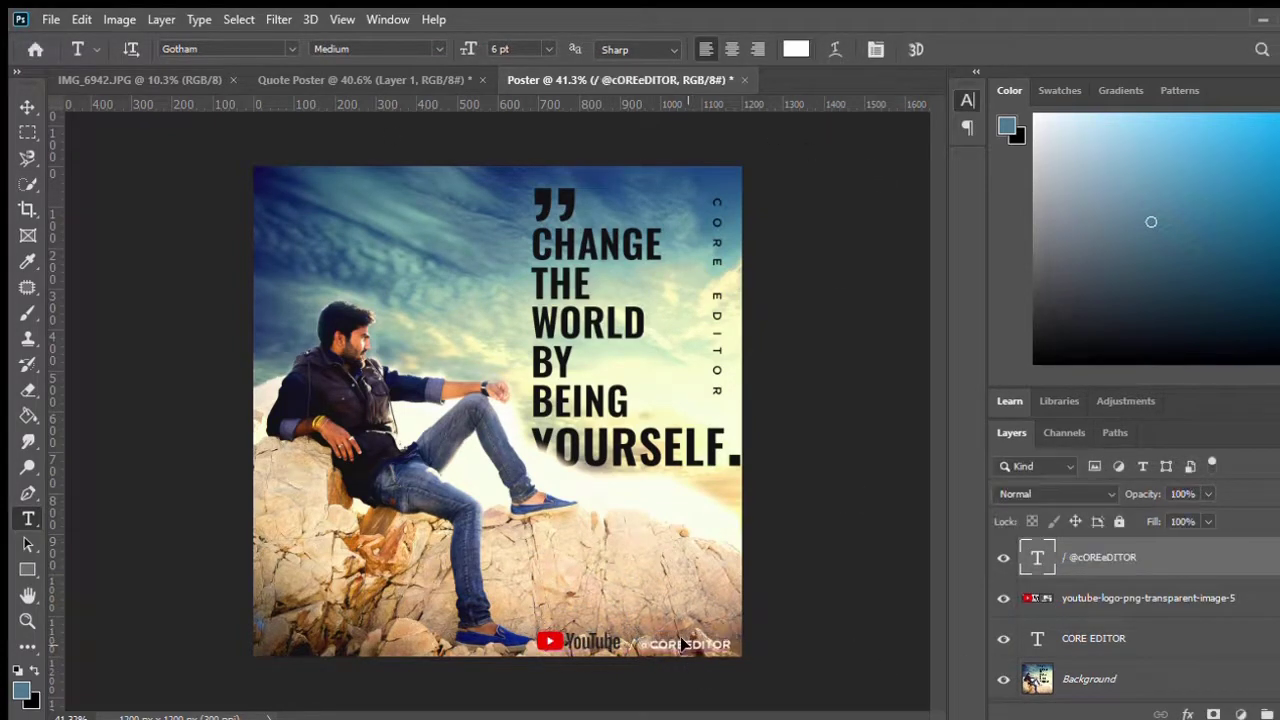
# - Paint the YouTube logo's wordmark white with the Brush
pyautogui.press('w')
pyautogui.keyDown('ctrl'); pyautogui.click(578, 645); pyautogui.keyUp('ctrl')
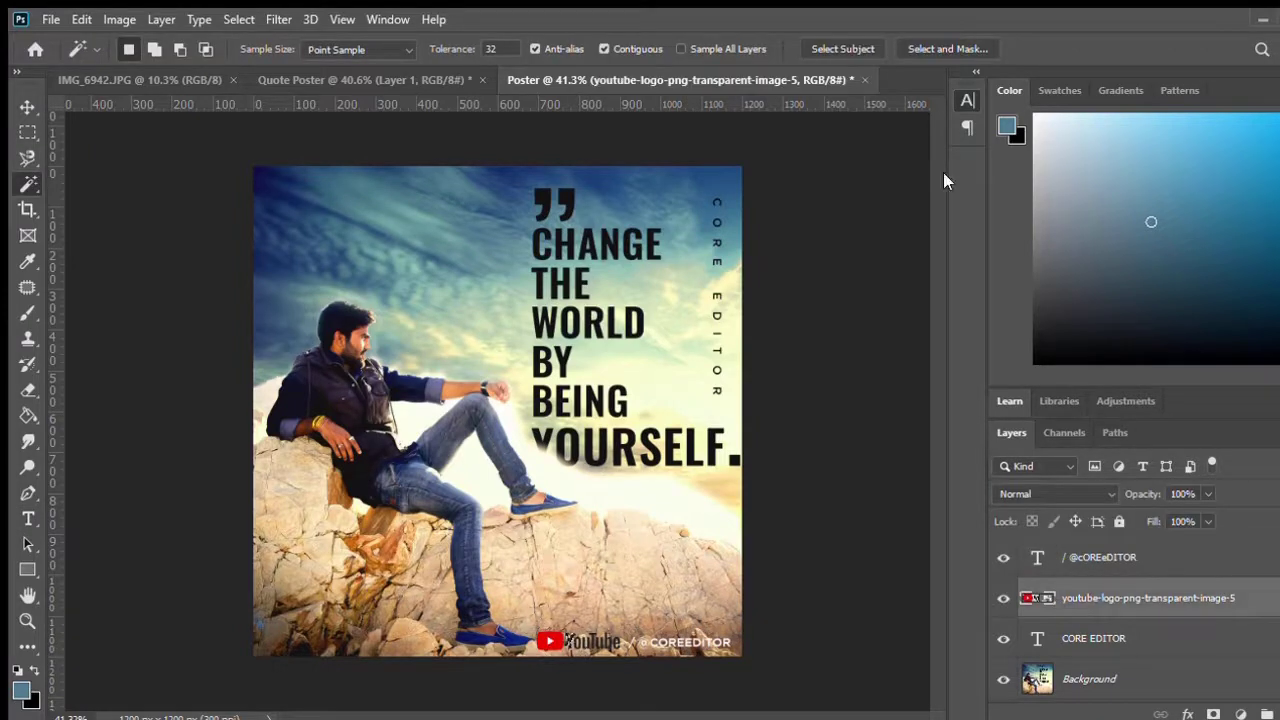
pyautogui.keyDown('ctrl'); pyautogui.doubleClick(578, 645); pyautogui.keyUp('ctrl')
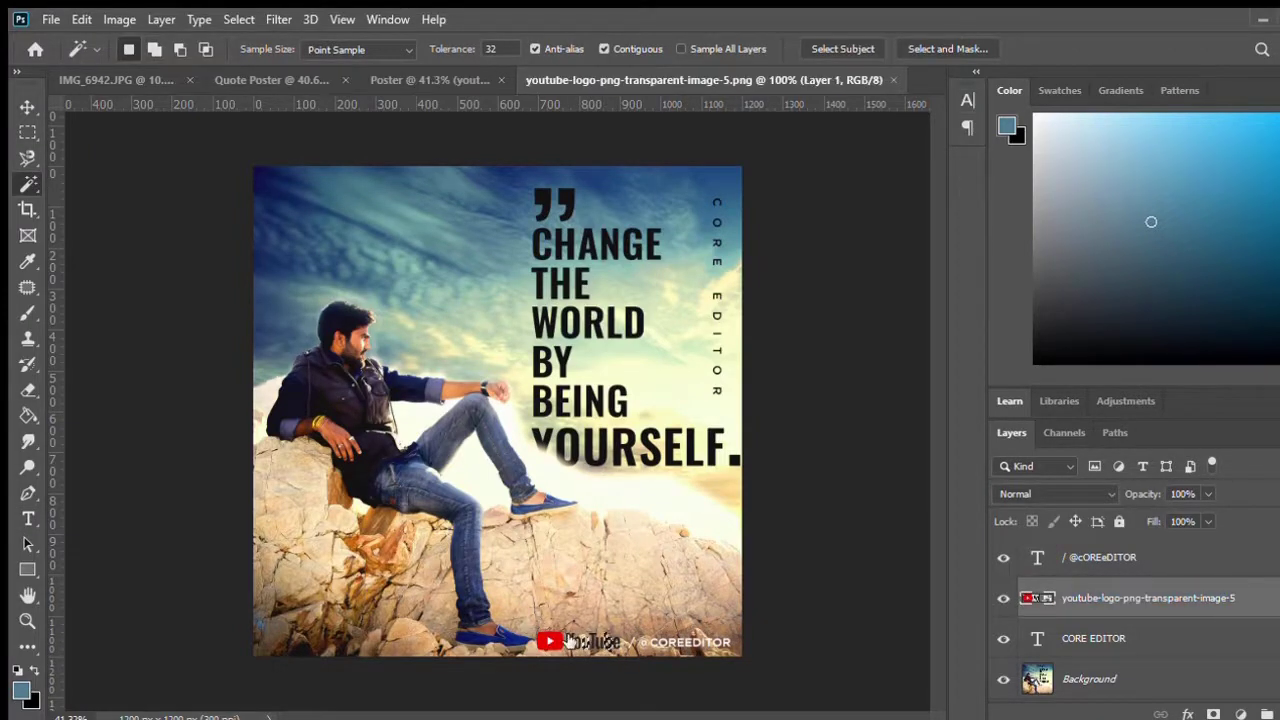
pyautogui.click(250, 80)
pyautogui.click(505, 80)
pyautogui.scroll(5, 660, 300)
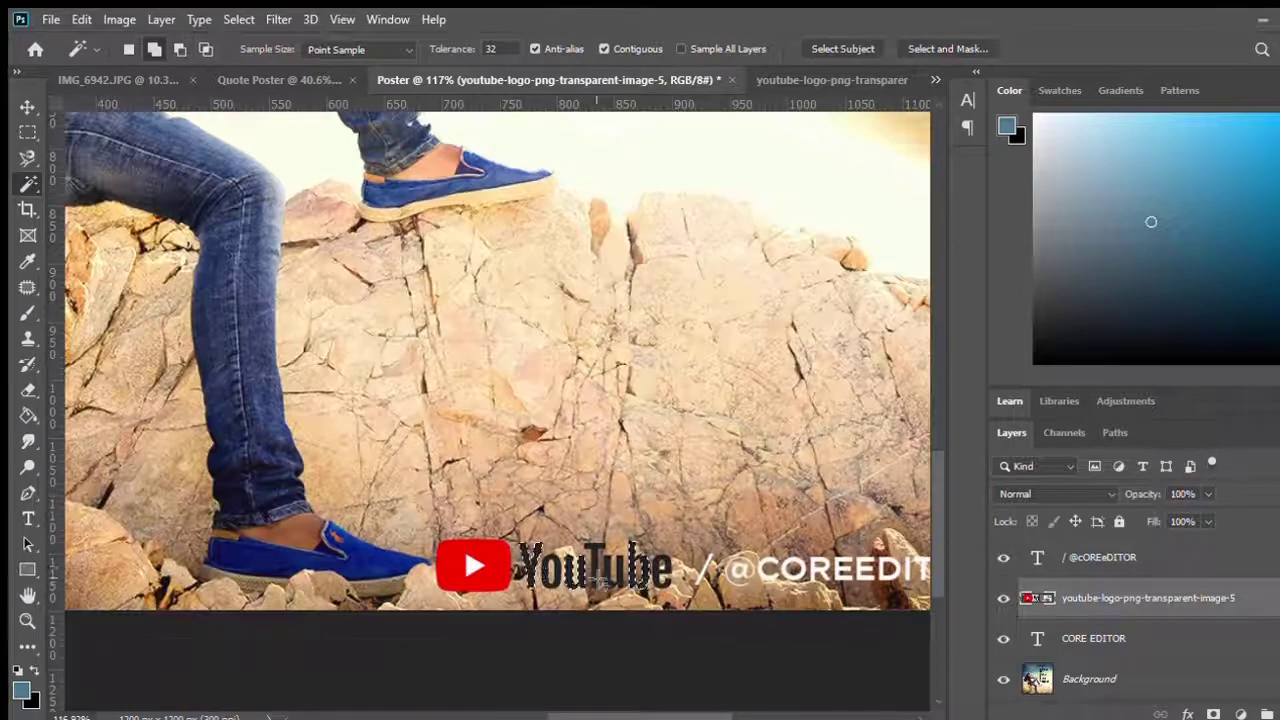
pyautogui.press('i')
pyautogui.press('b')
pyautogui.moveTo(520, 565)
pyautogui.mouseDown()
pyautogui.moveTo(670, 570)
pyautogui.moveTo(603, 555)
pyautogui.mouseUp()
pyautogui.scroll(-5, 600, 400)
# - Draw a black rectangle over the bottom logo area
pyautogui.press('m')
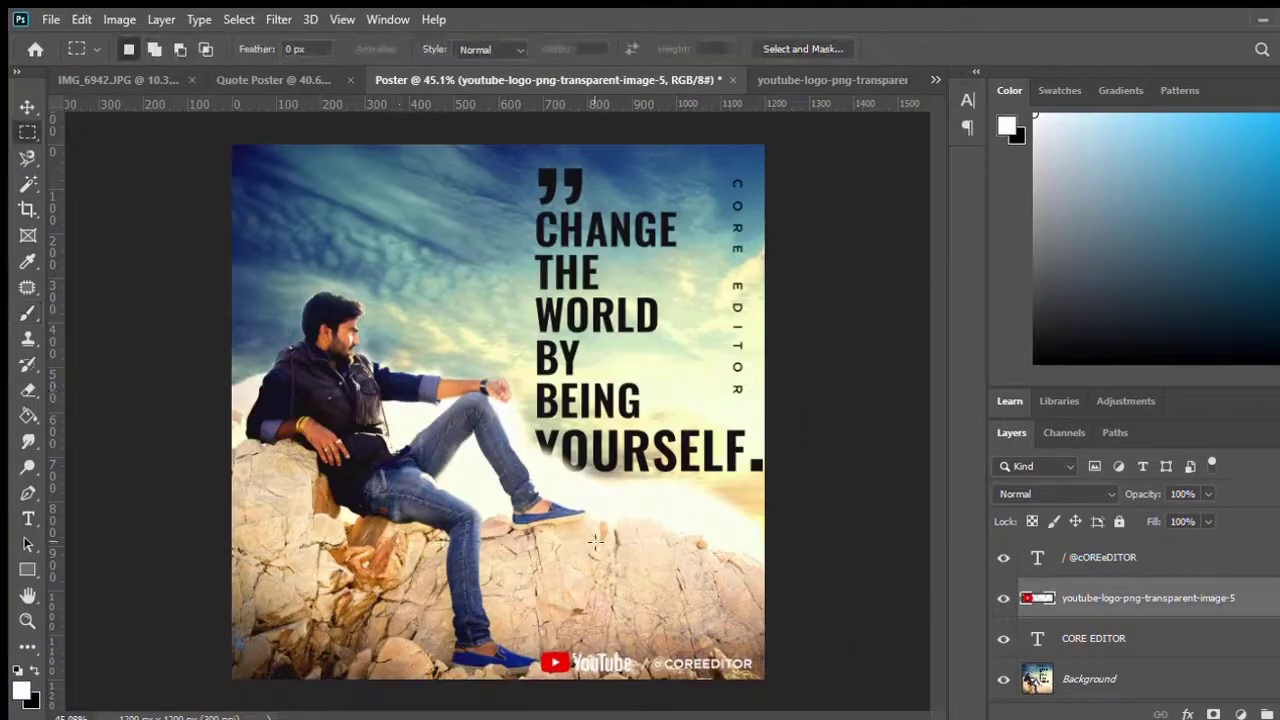
pyautogui.scroll(-1, 500, 400)
pyautogui.click(28, 567)
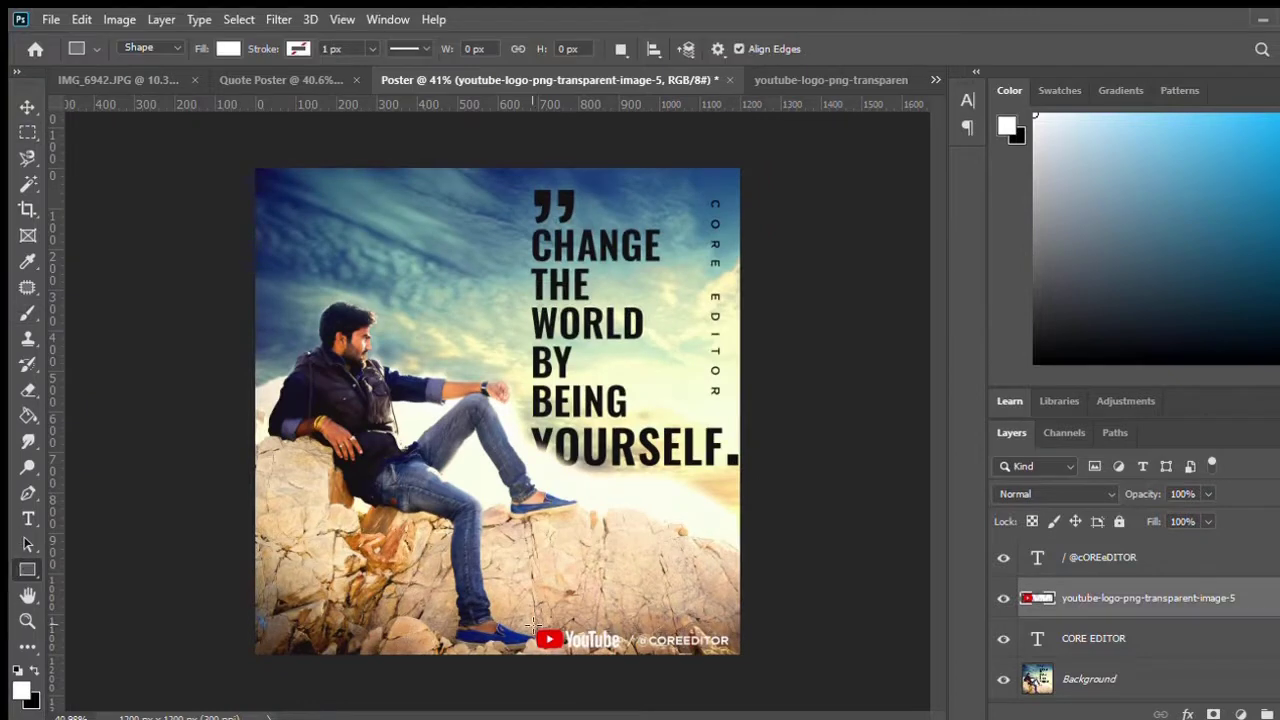
pyautogui.moveTo(531, 624); pyautogui.dragTo(735, 652)
pyautogui.press('x')
pyautogui.hotkey('alt', 'BackSpace')
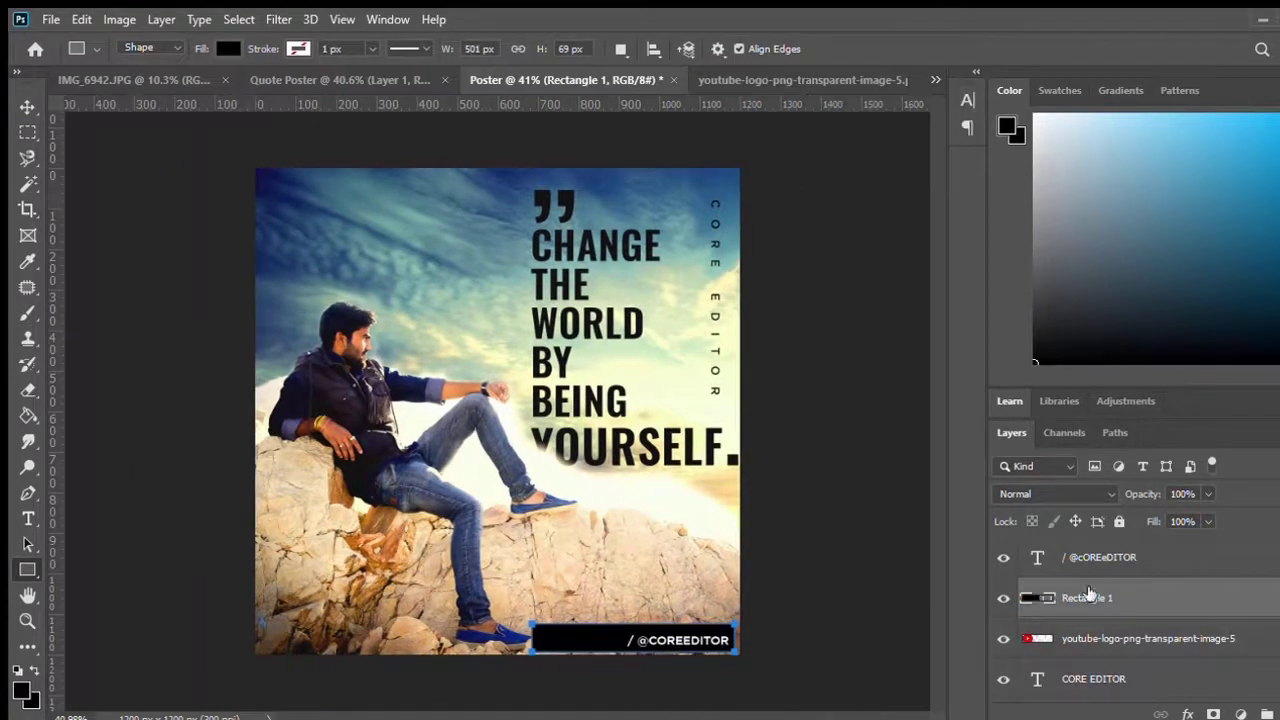
# - Stack the logo above the black bar, widen the bar, and align logo and bar together
pyautogui.moveTo(1100, 638); pyautogui.dragTo(1100, 585)
pyautogui.moveTo(590, 641); pyautogui.dragTo(569, 640)
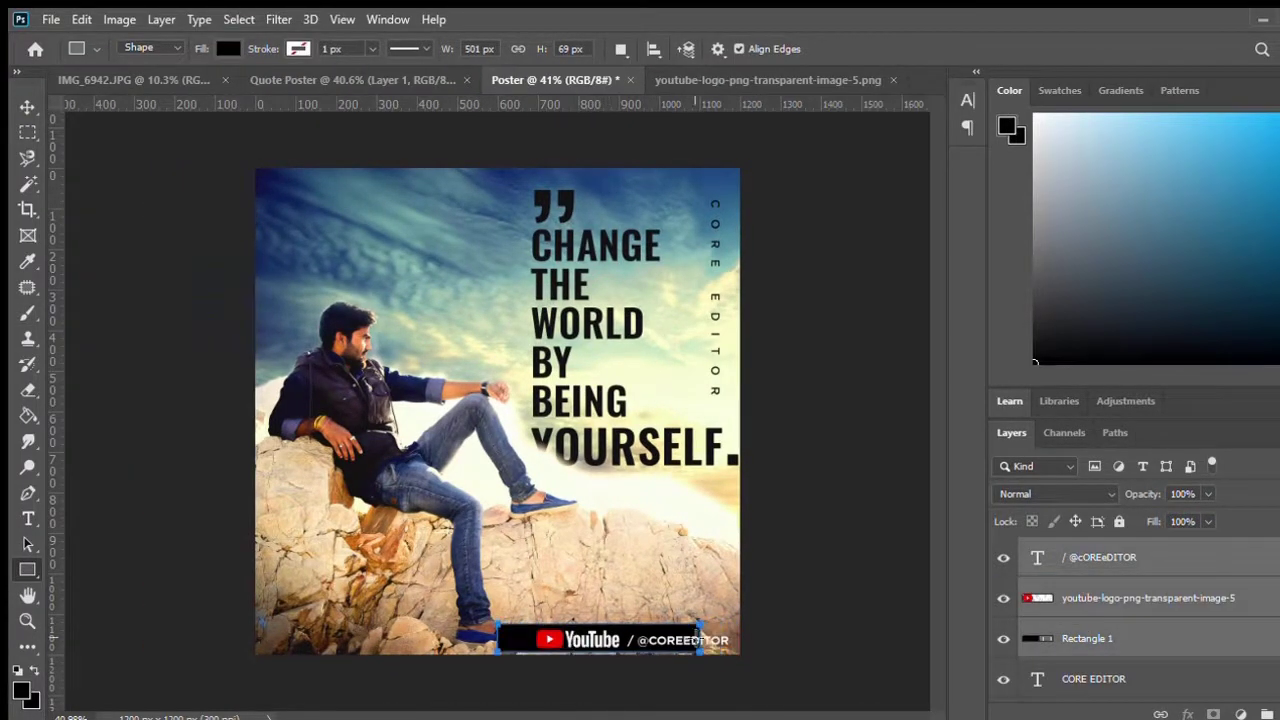
pyautogui.moveTo(697, 641); pyautogui.dragTo(729, 641)
pyautogui.click(1148, 598)
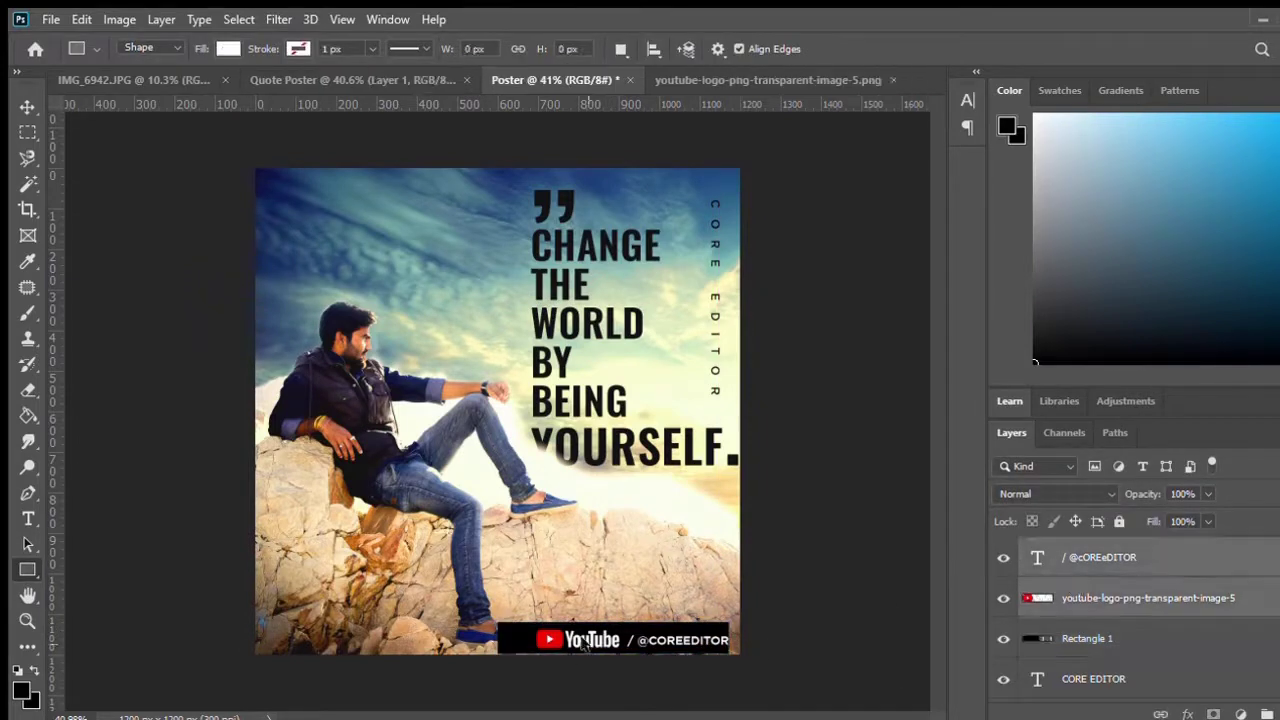
pyautogui.hotkey('ctrl', 't')
pyautogui.moveTo(583, 645); pyautogui.dragTo(553, 631)
pyautogui.press('Return')
pyautogui.keyDown('ctrl'); pyautogui.click(1087, 638); pyautogui.keyUp('ctrl')
pyautogui.hotkey('ctrl', 't')
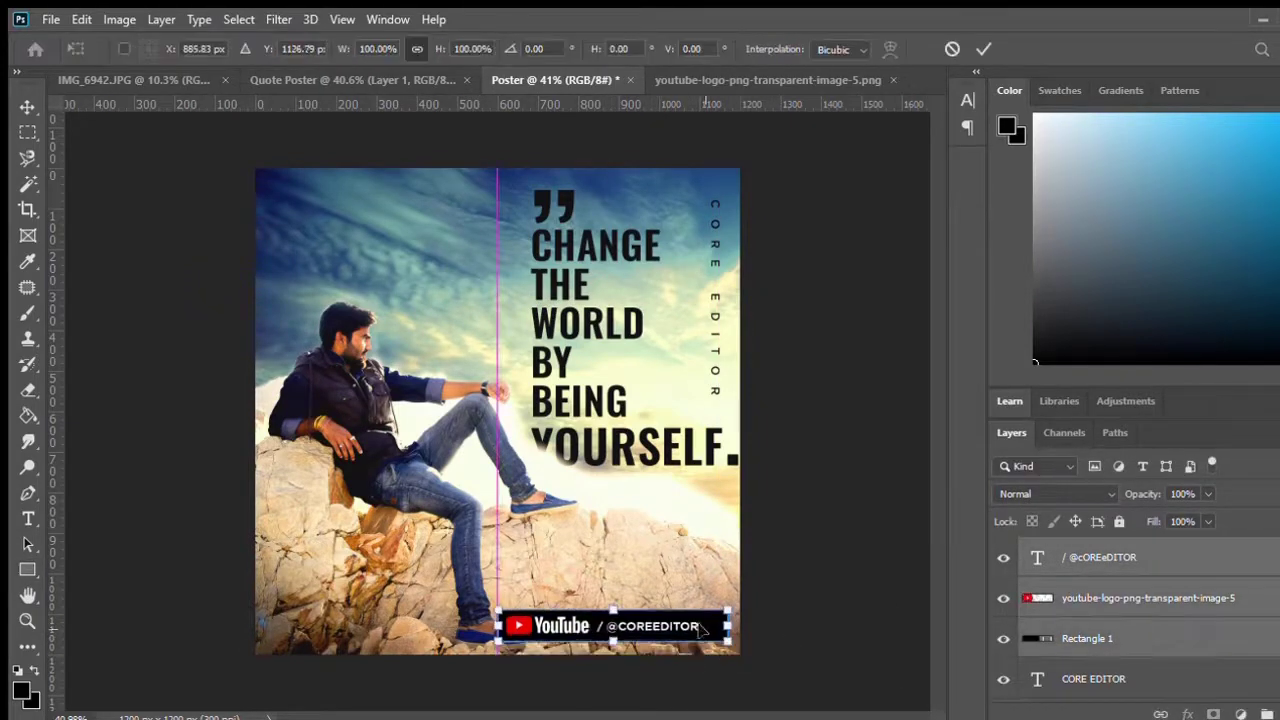
pyautogui.moveTo(703, 628); pyautogui.dragTo(703, 632)
pyautogui.press('Return')
pyautogui.click(1093, 678)
# - Select Rectangle 1 and set the Eraser to the 174 px scatter brush tip
pyautogui.press('b')
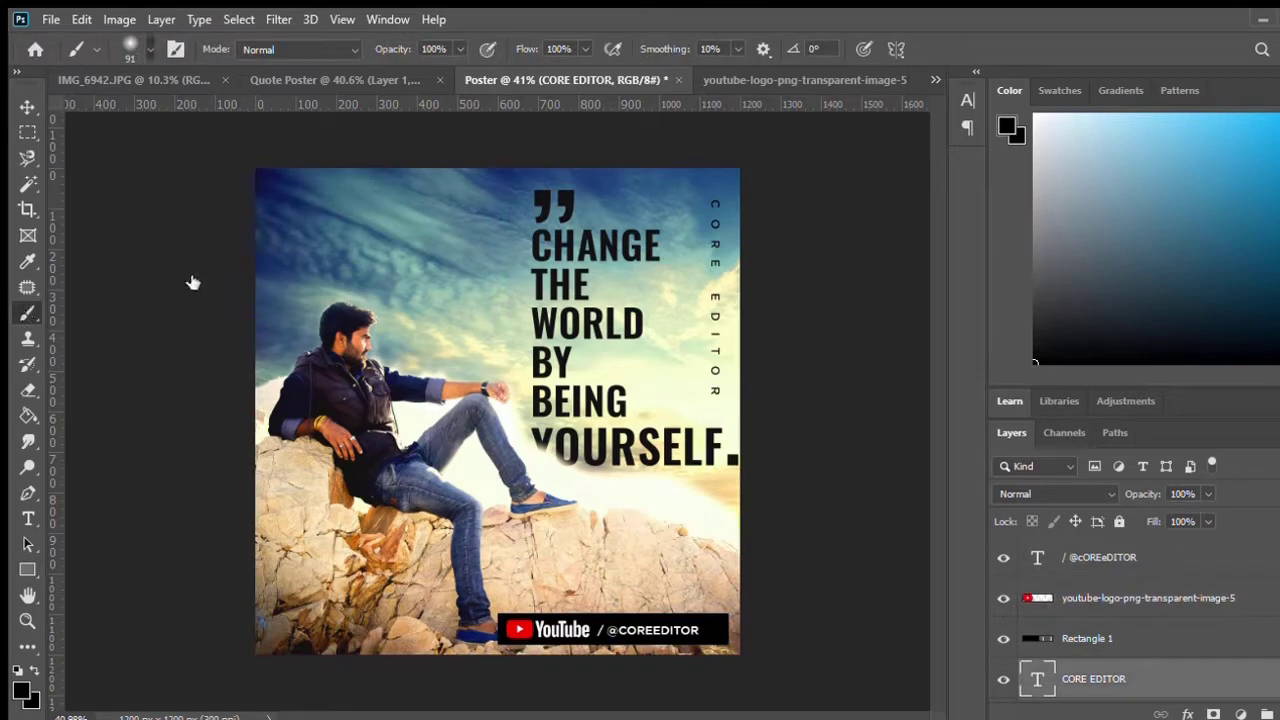
pyautogui.hotkey('alt', ']')
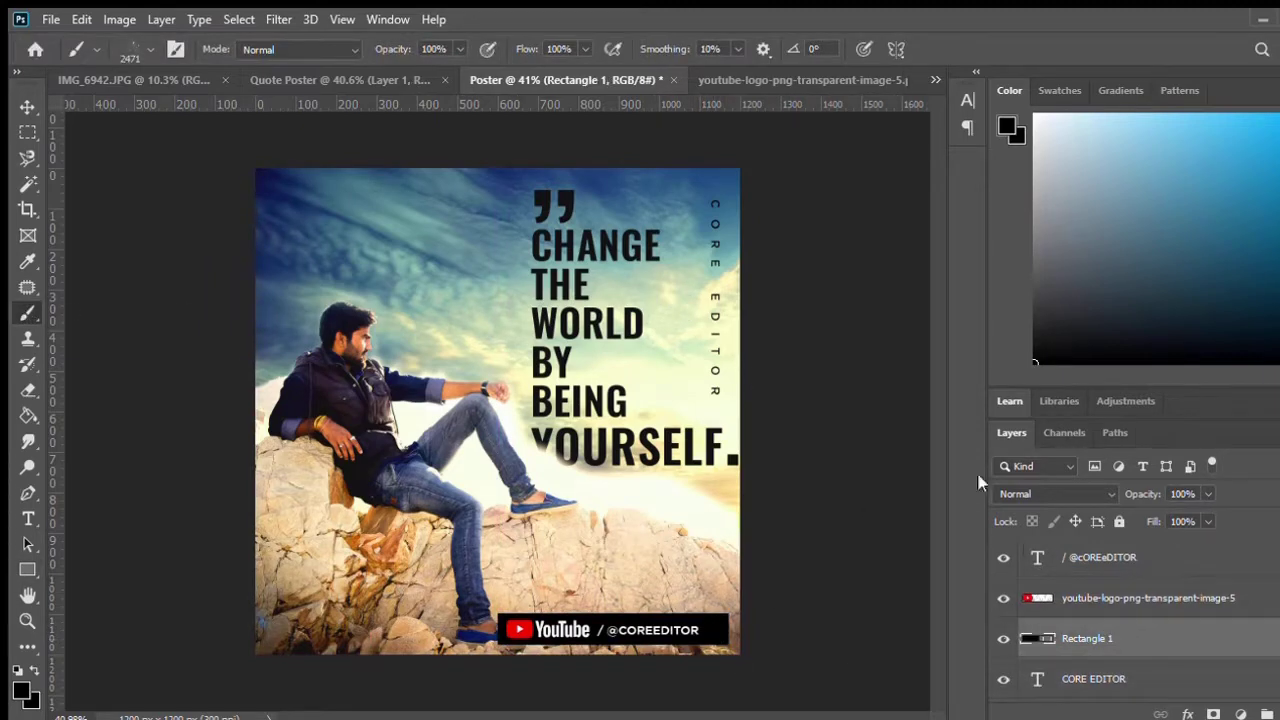
pyautogui.click(543, 510)
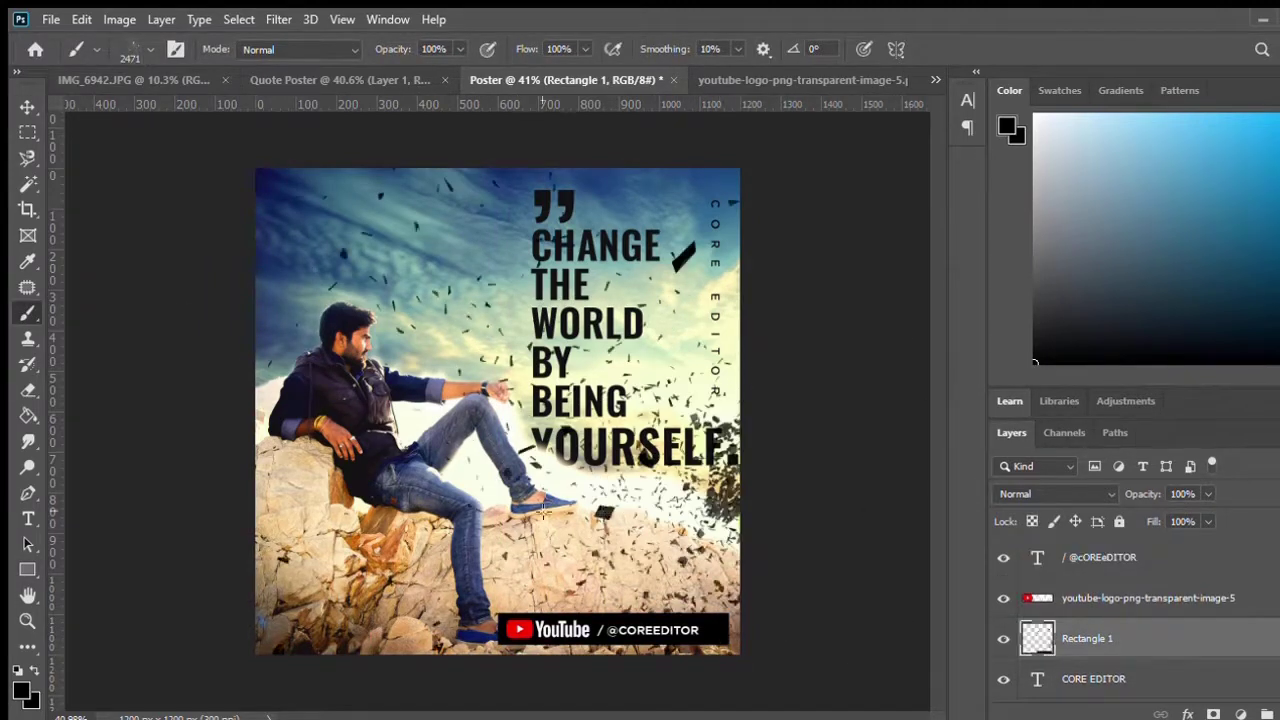
pyautogui.hotkey('ctrl', 'z')
pyautogui.press('e')
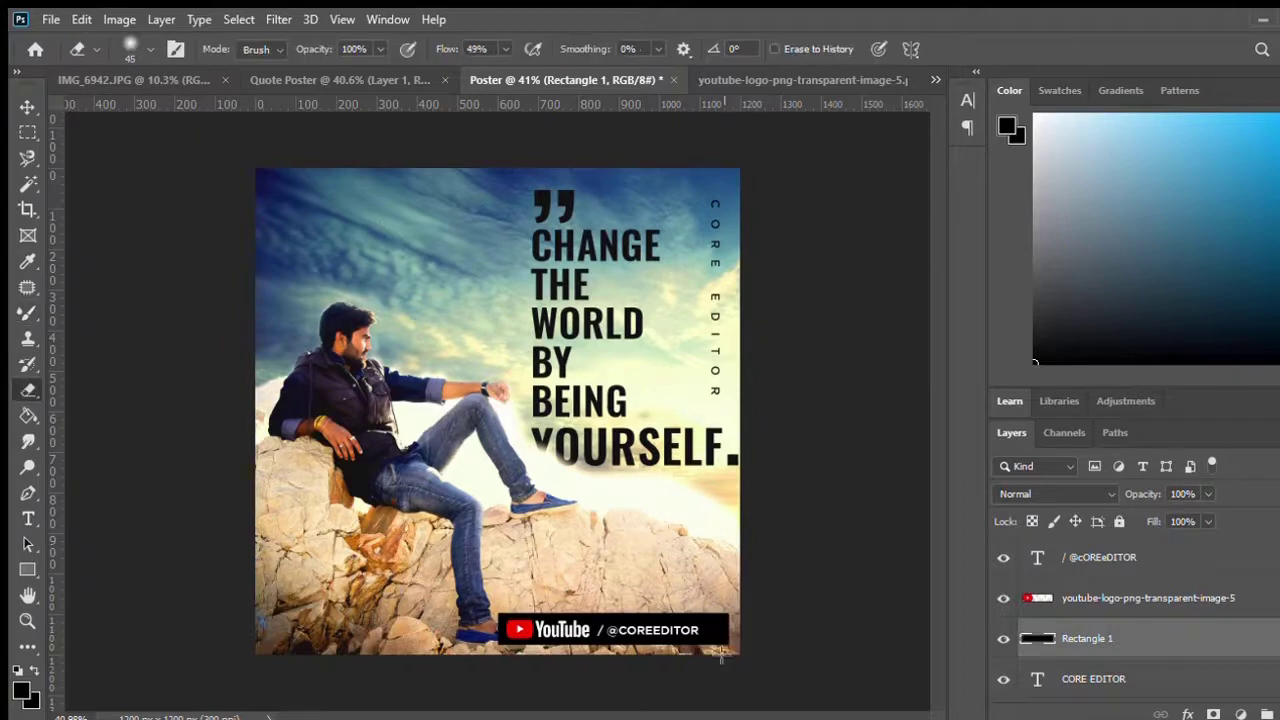
pyautogui.press('F5')
pyautogui.click(783, 197)
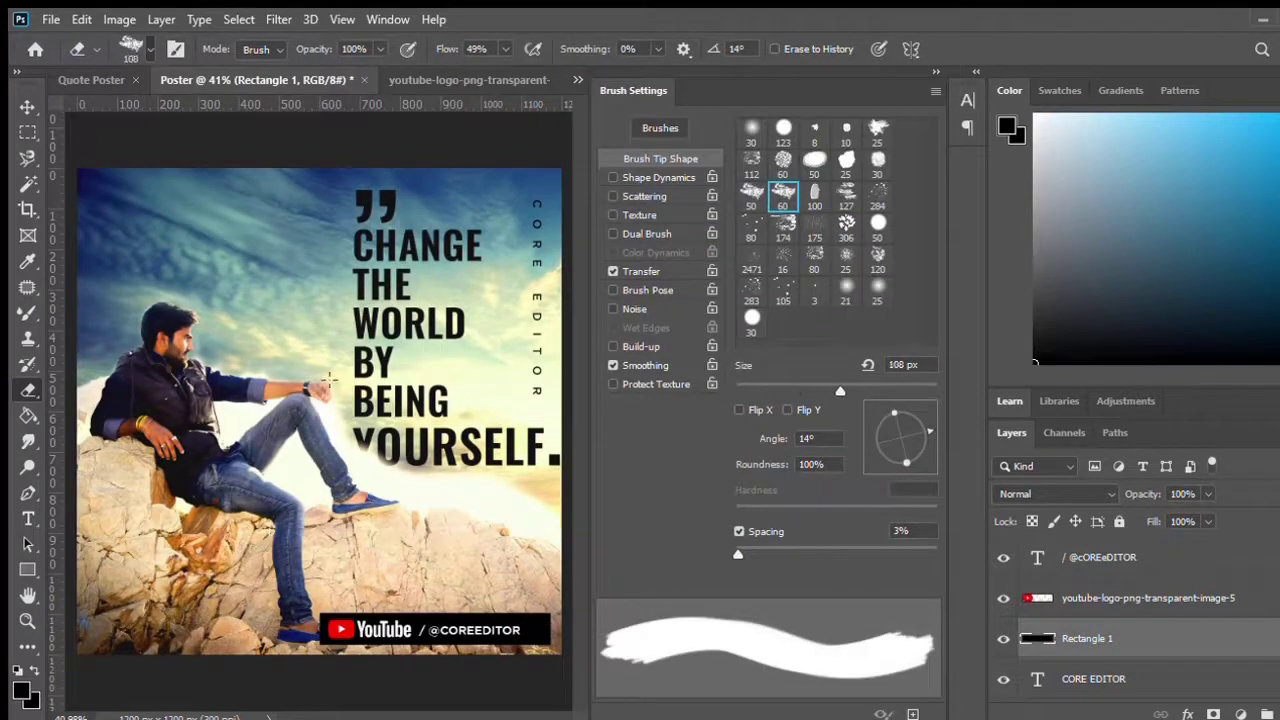
pyautogui.click(783, 228)
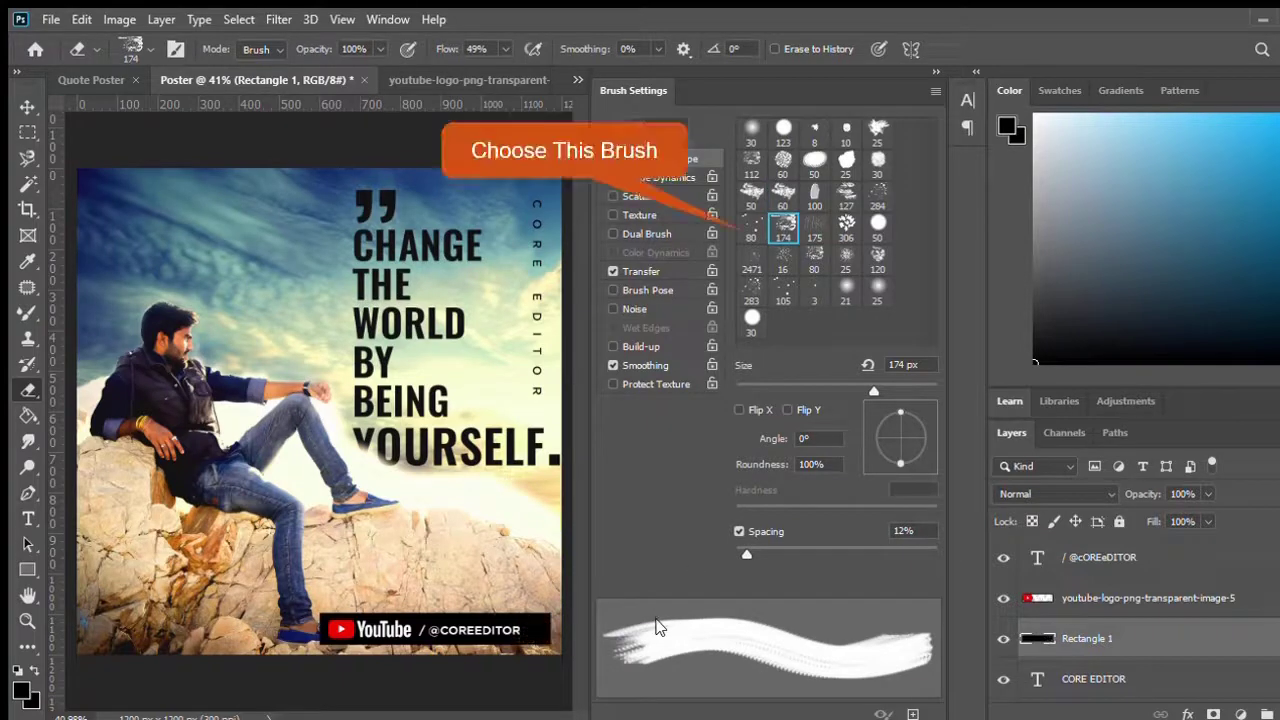
pyautogui.click(620, 90)
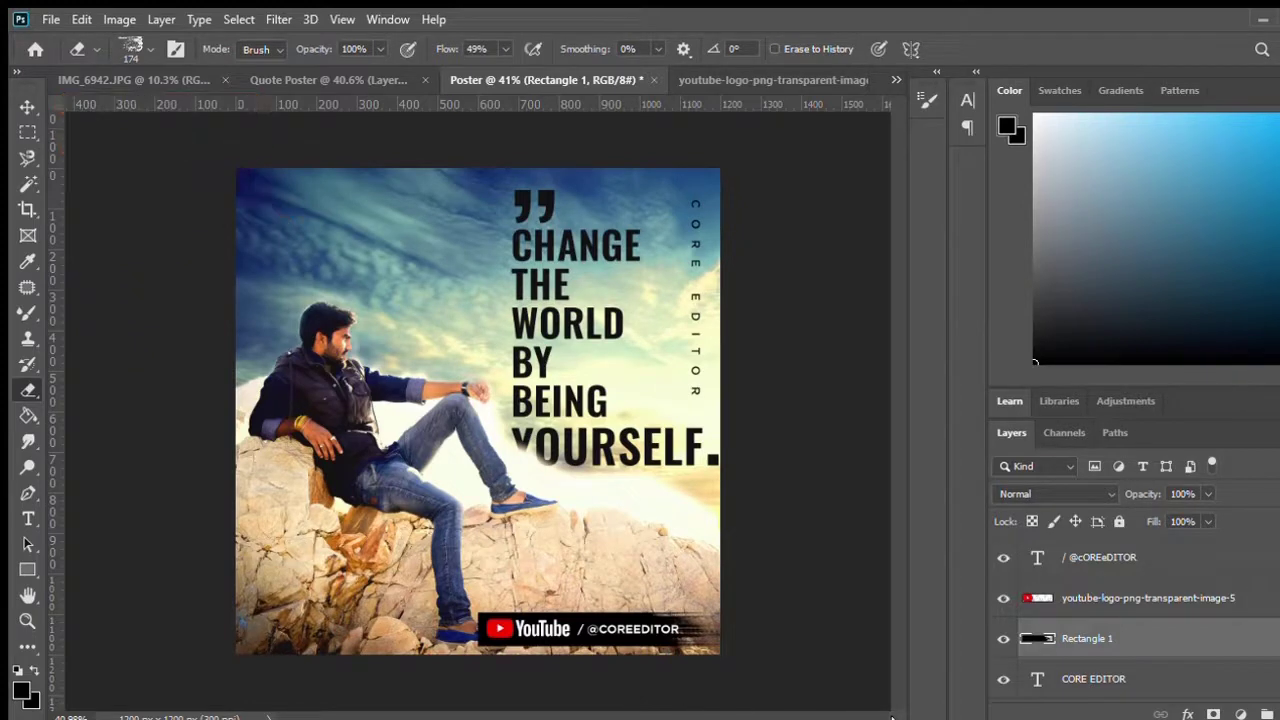
pyautogui.scroll(-1, 1060, 620)
pyautogui.scroll(1, 1083, 613)
pyautogui.hotkey('ctrl', '-')
pyautogui.hotkey('ctrl', '-')
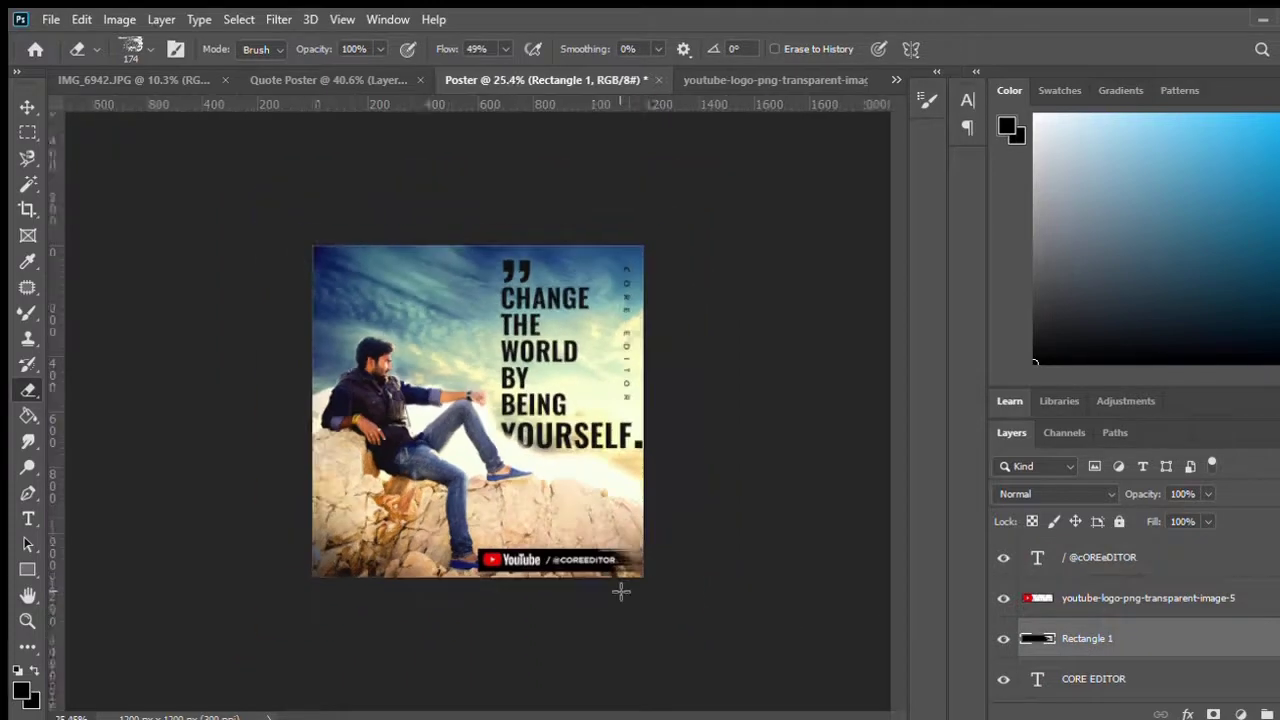
pyautogui.hotkey('ctrl', '+')
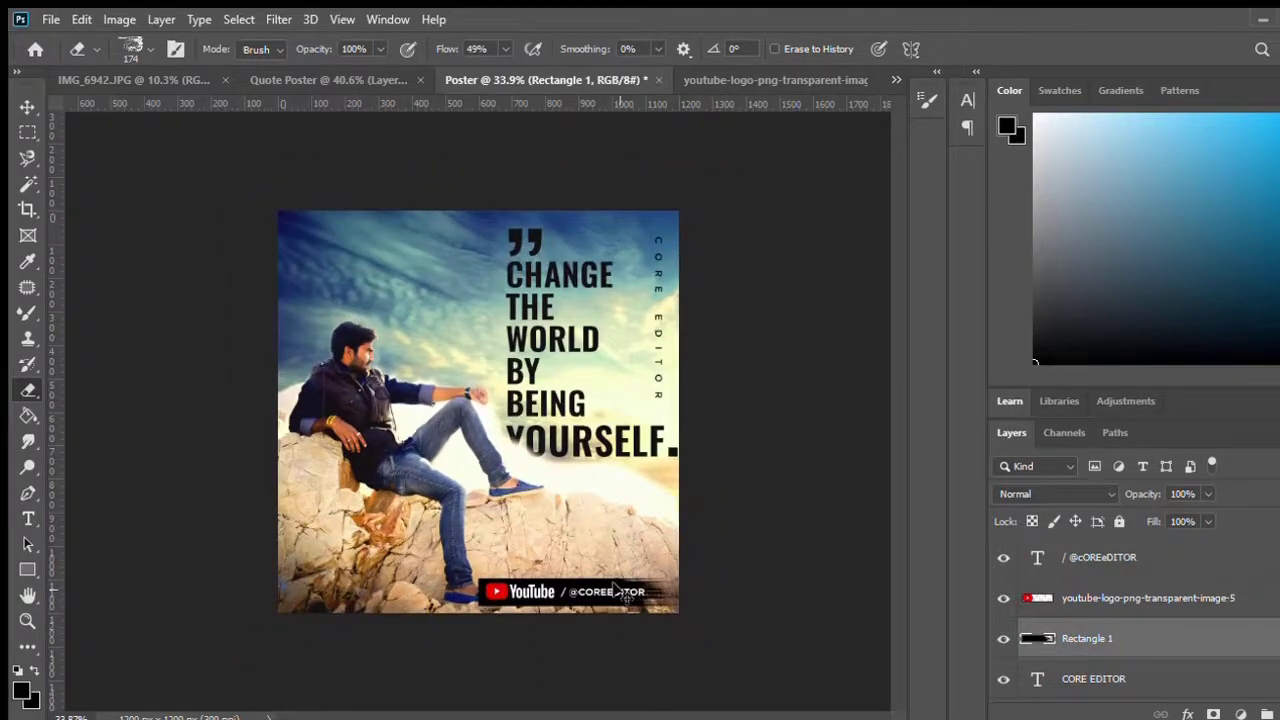